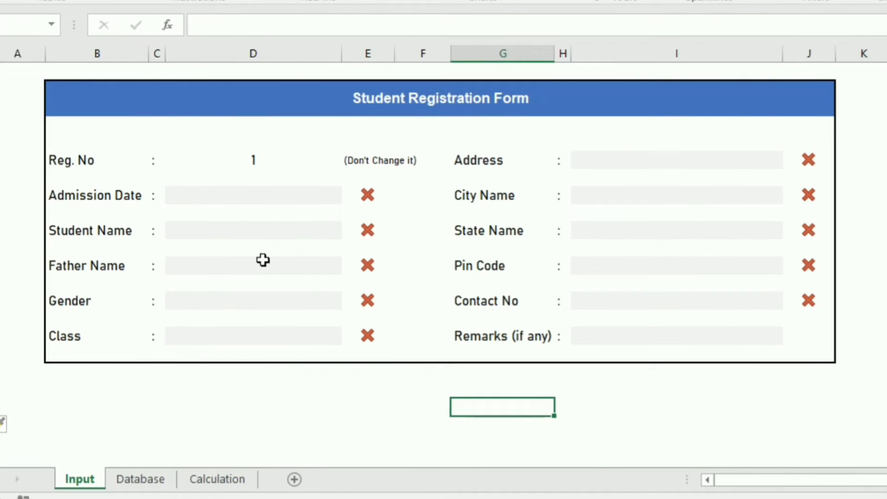
- Enter 8/15 as the Admission Date so it shows 15-Aug-22
left_click(260, 158)
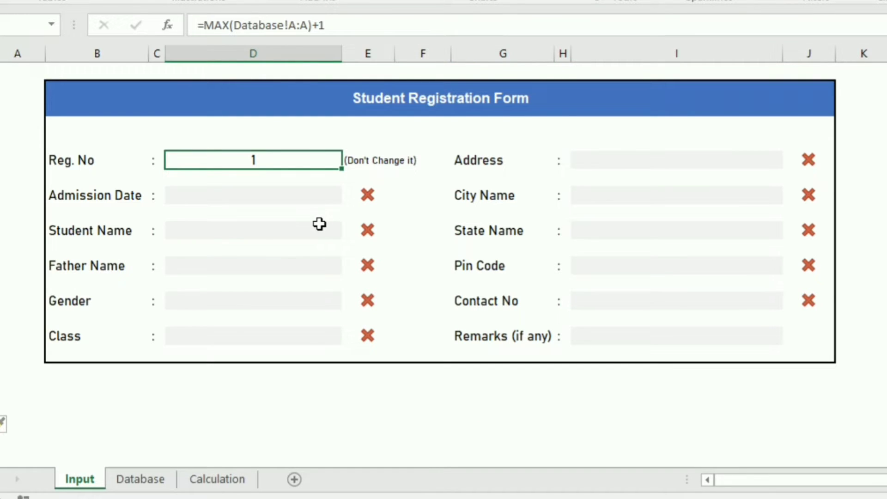
left_click(267, 195)
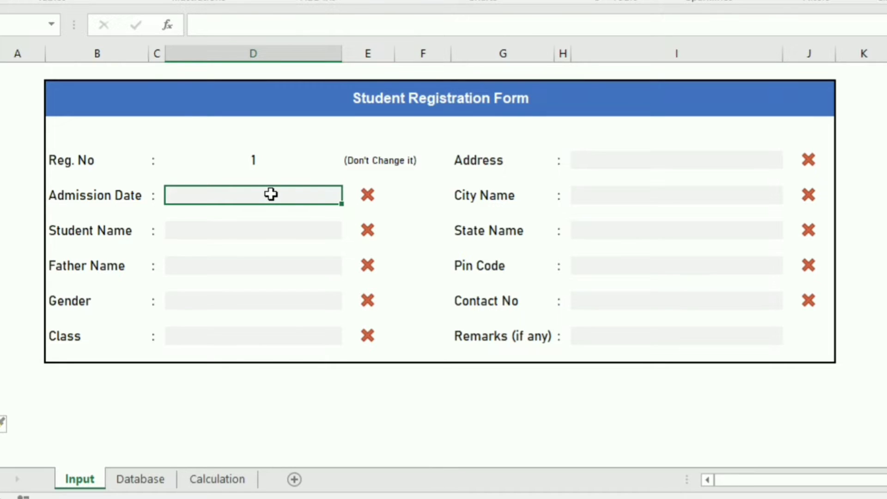
double_click(308, 196)
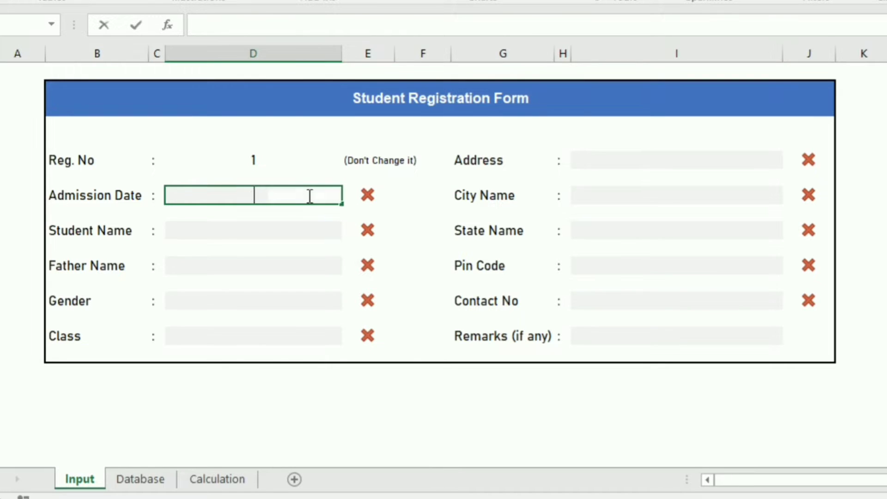
type("8/15")
key("Return")
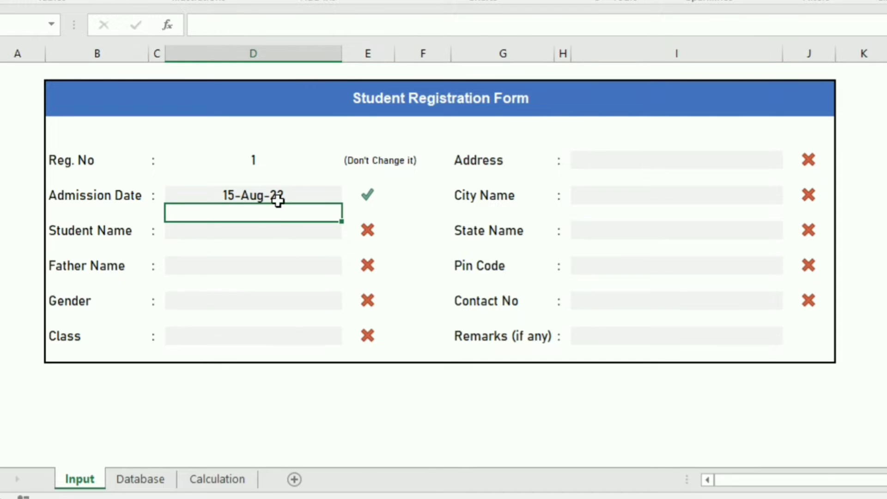
left_click(297, 193)
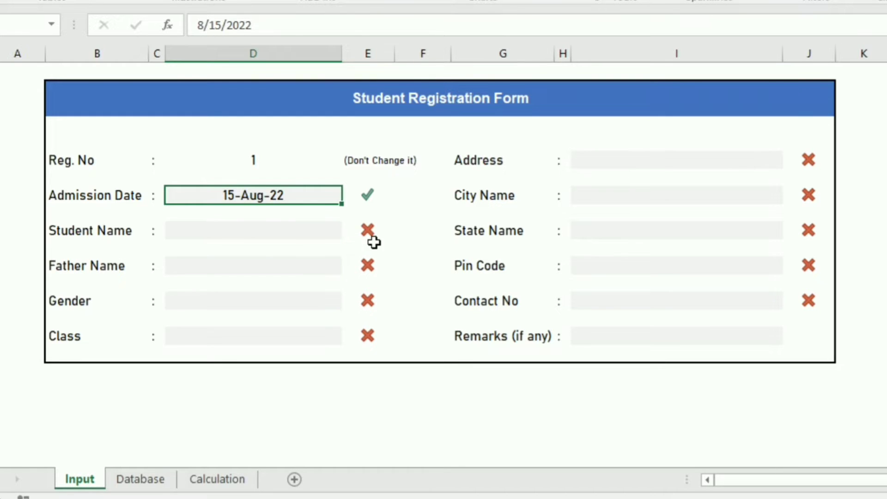
- Fill in the student's name and the father's name
left_click(207, 236)
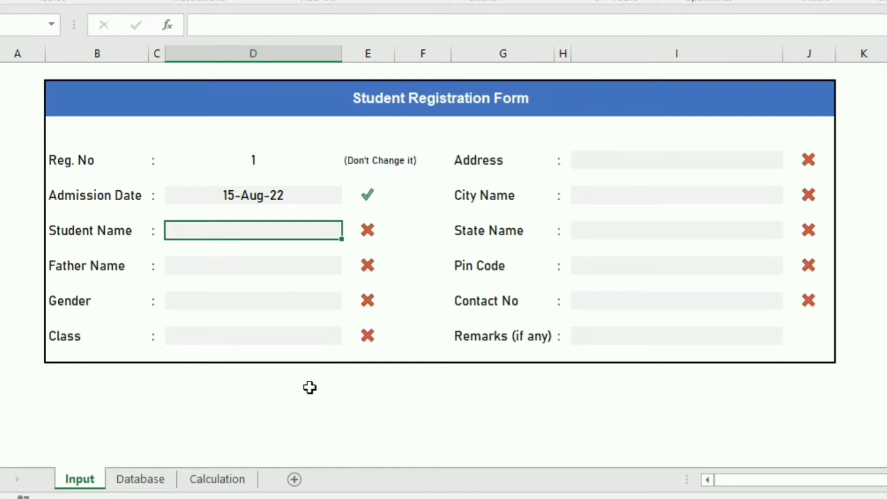
type("Hari")
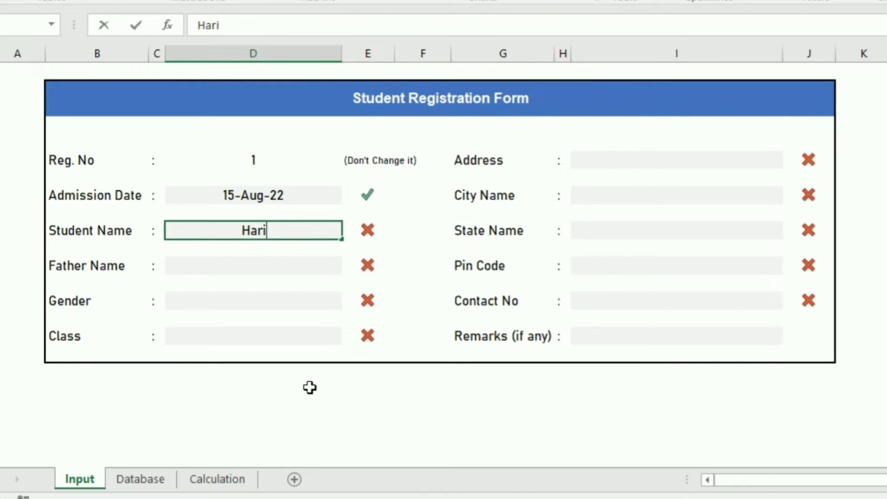
key("Tab")
key("Return")
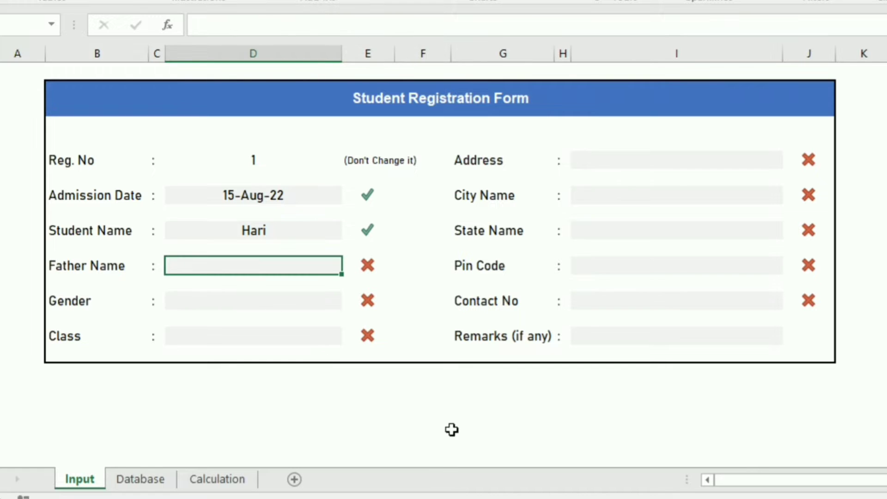
type("Naresh")
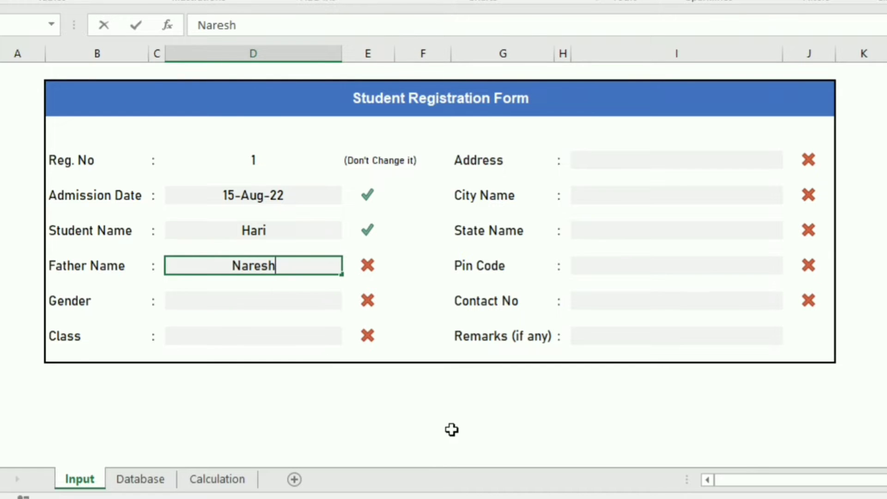
key("Return")
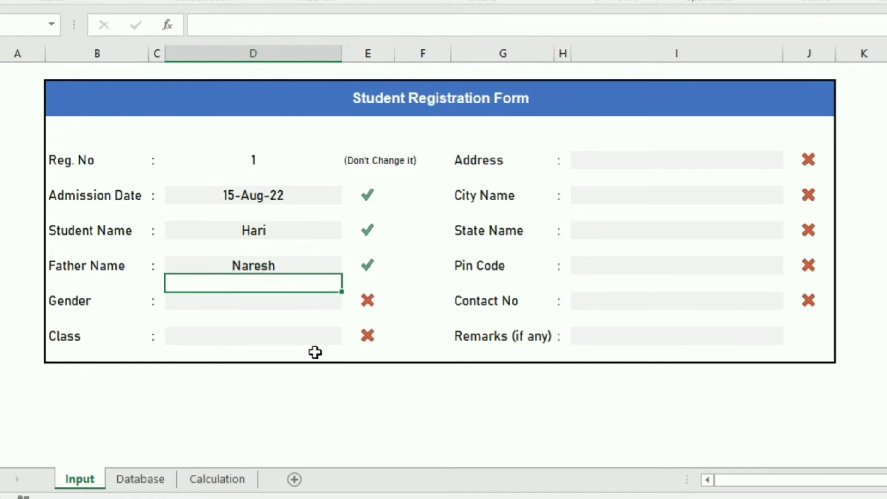
- Choose Male for Gender and 6th for Class from their dropdowns
left_click(266, 303)
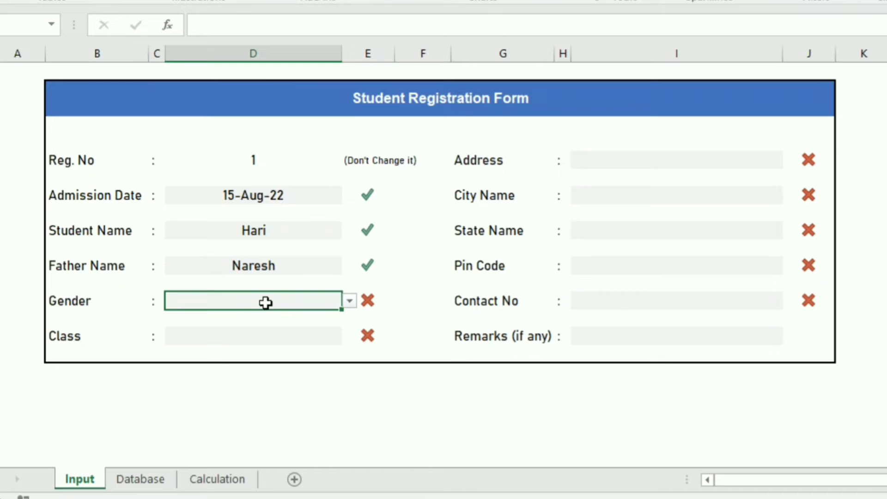
left_click(350, 300)
left_click(292, 317)
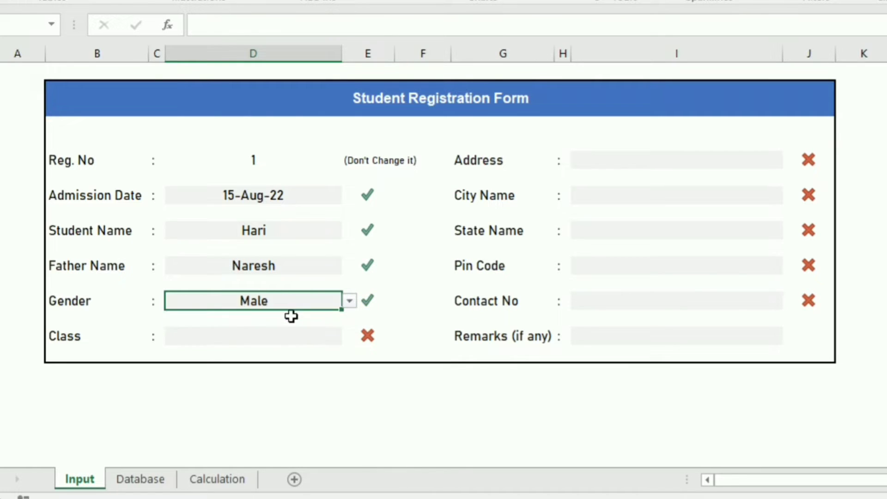
left_click(291, 336)
left_click(350, 336)
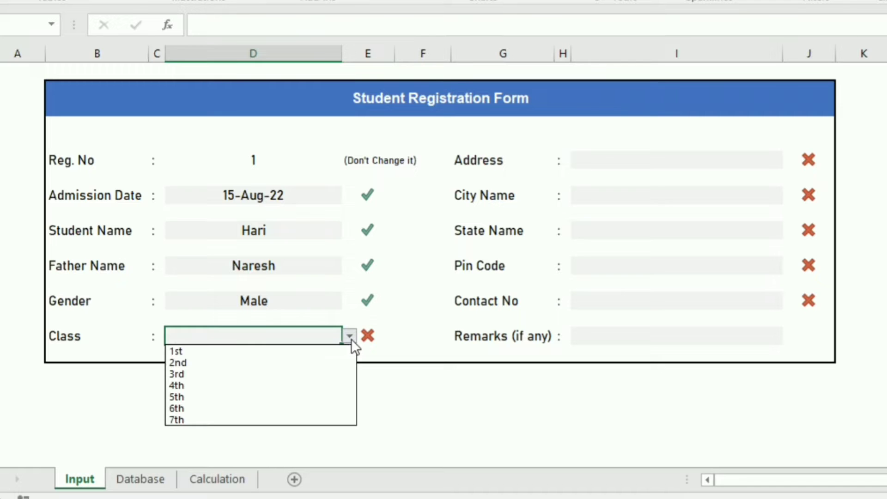
left_click(253, 408)
- Enter the student's street address in the Address field
left_click(677, 157)
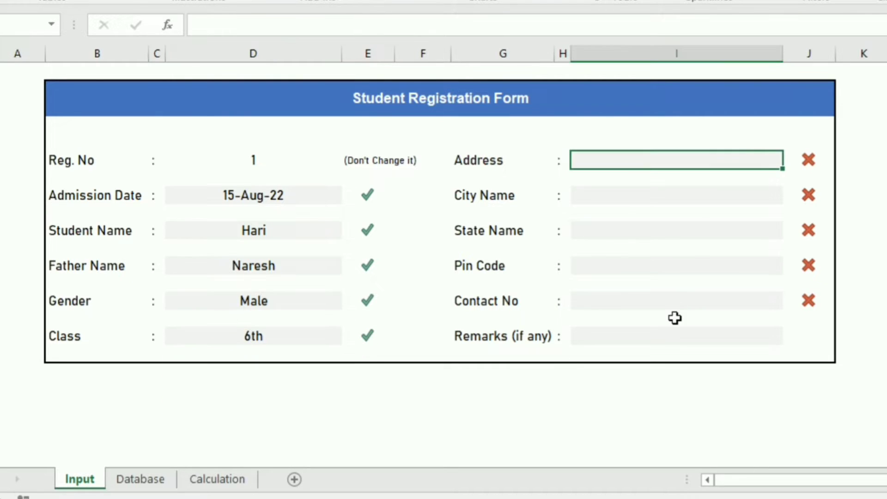
type("# Flat No")
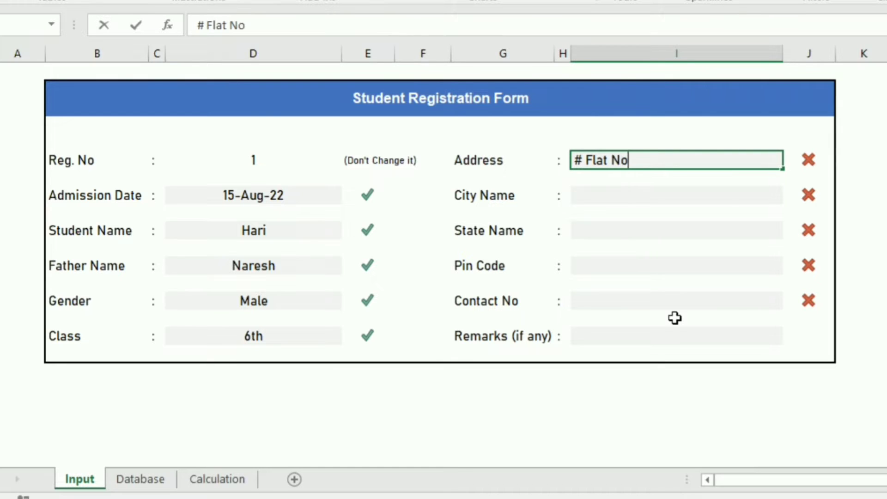
type(" 123,")
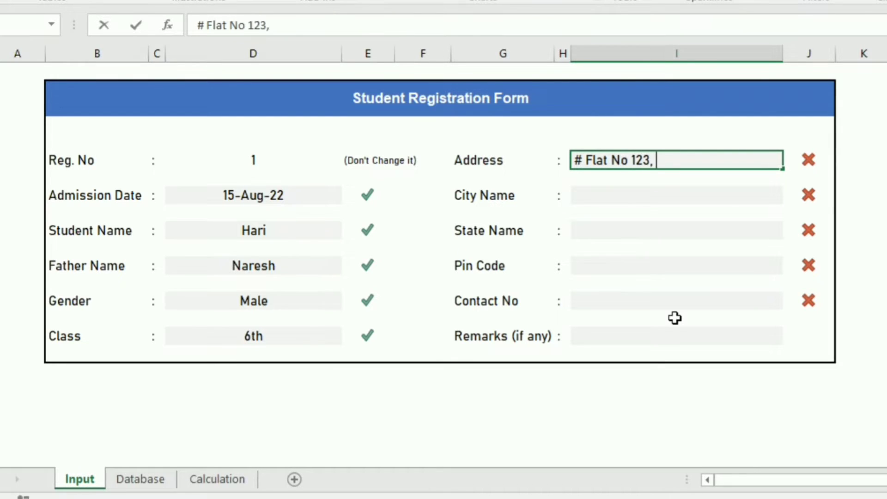
type(" xx road,")
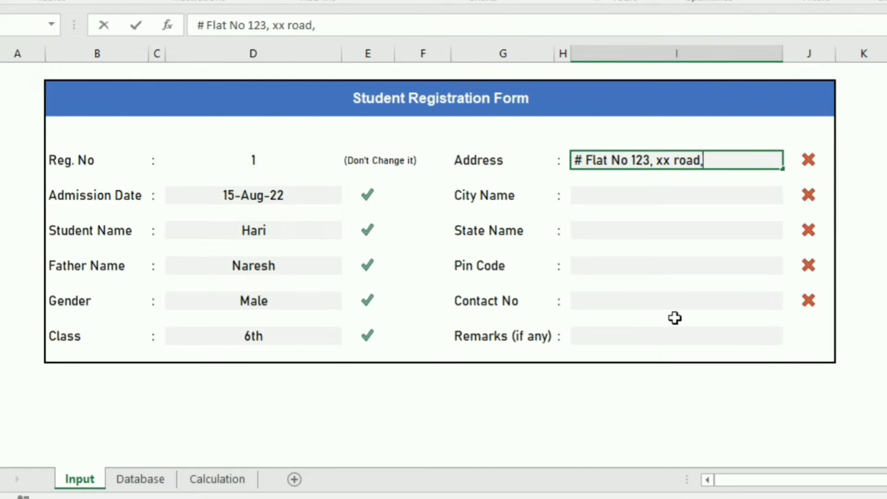
type(" hy")
key("BackSpace")
key("BackSpace")
key("BackSpace")
key("Return")
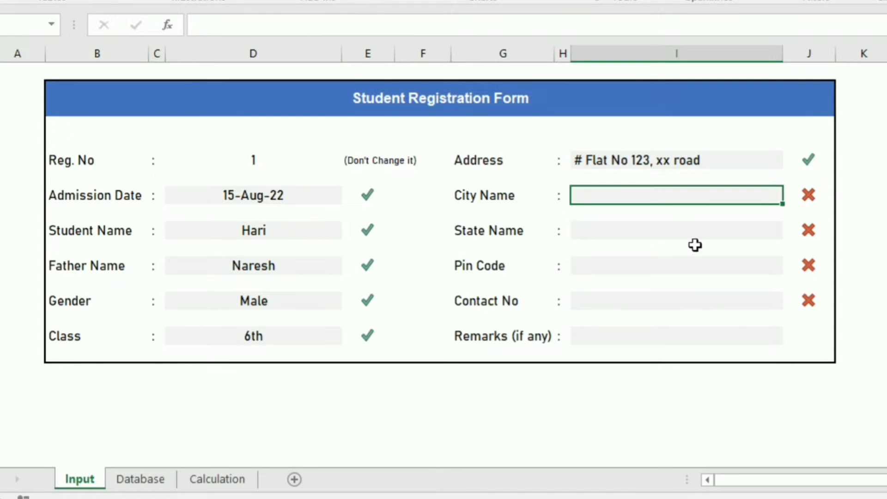
- Set City Name to Hyderabad and pick Telangana as the State Name
type("Hyderabad")
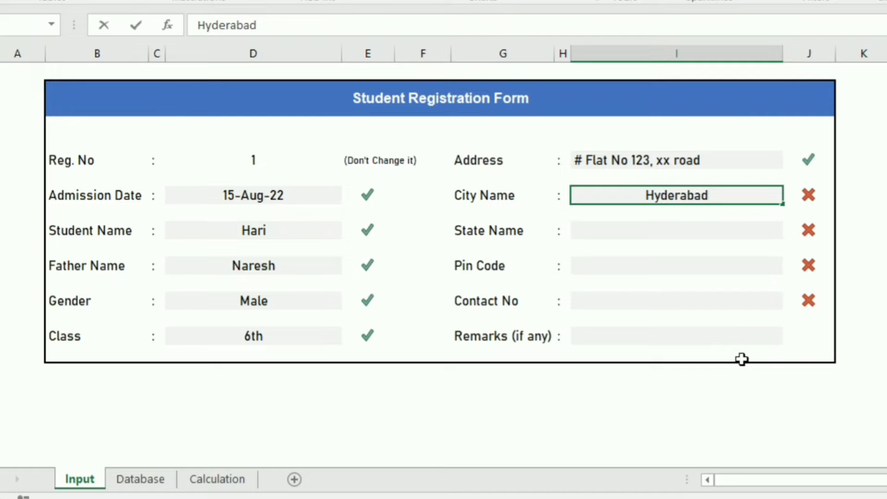
key("Return")
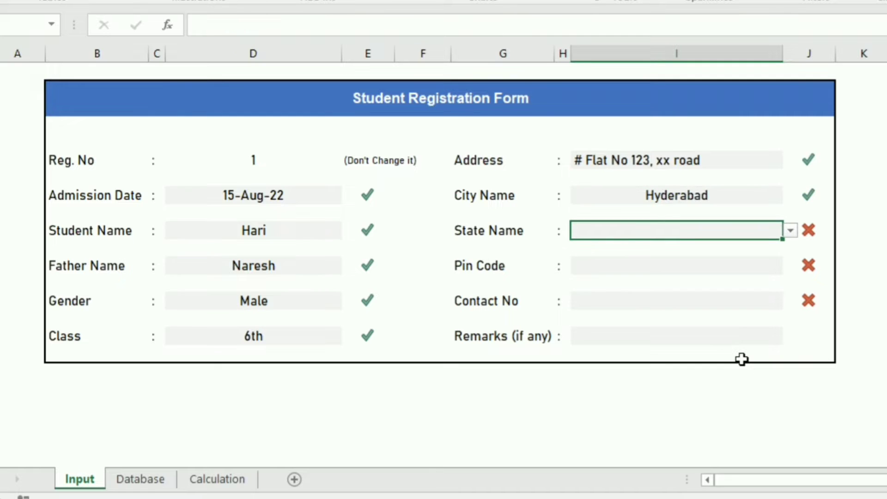
left_click(791, 230)
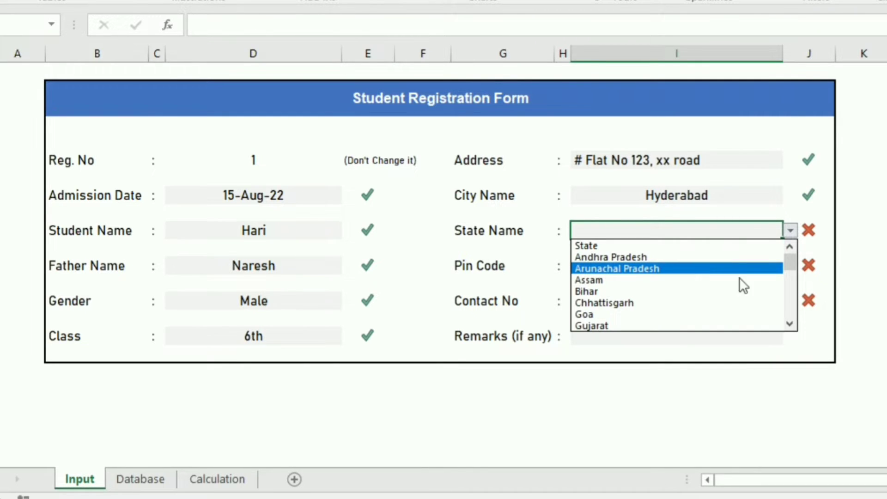
scroll(791, 291, "down", 7)
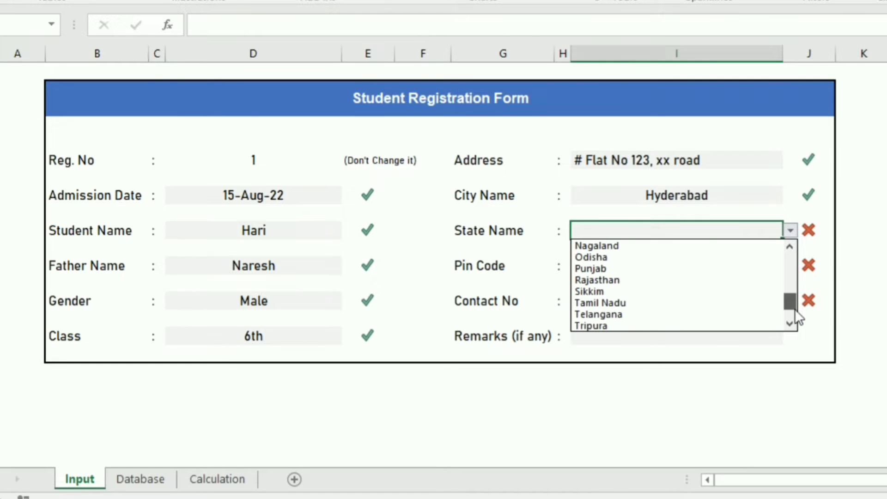
left_click(644, 314)
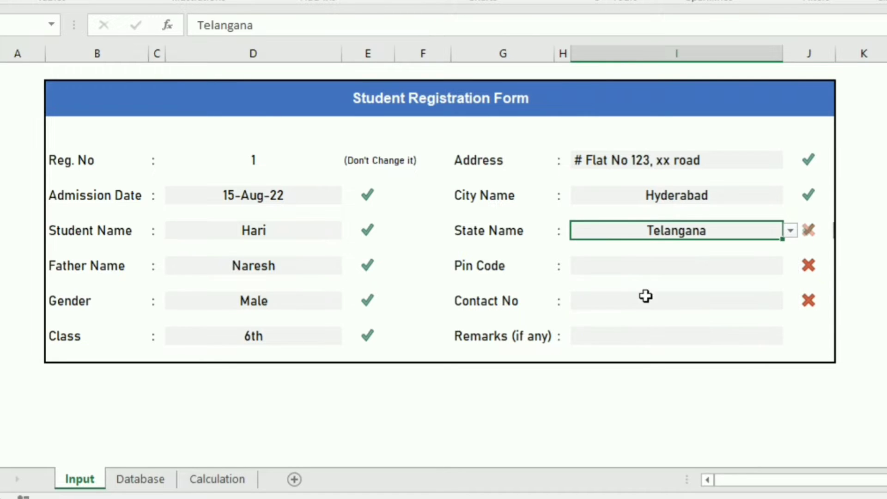
- Fill in the pin code and the contact number
left_click(649, 266)
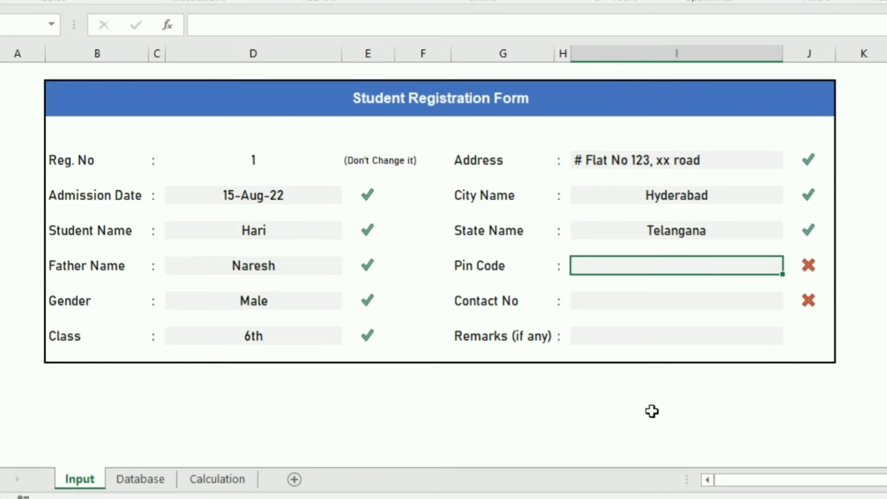
type("505001")
key("Return")
key("Return")
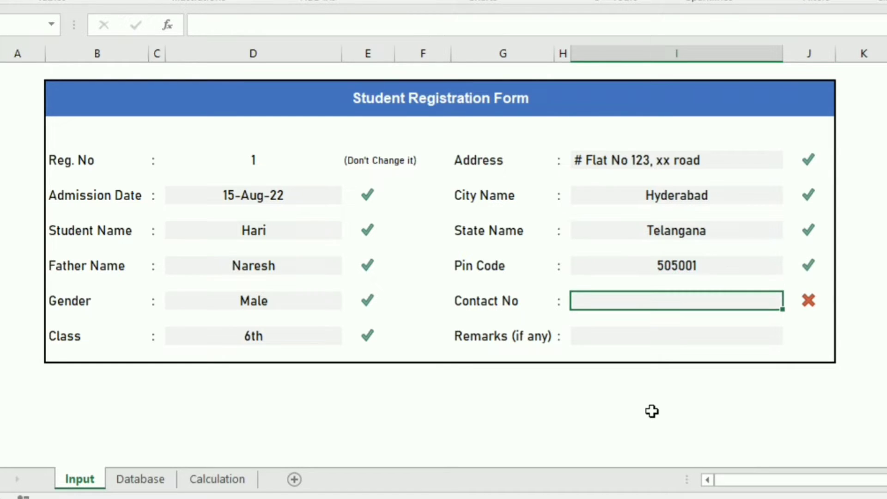
type("9292929292")
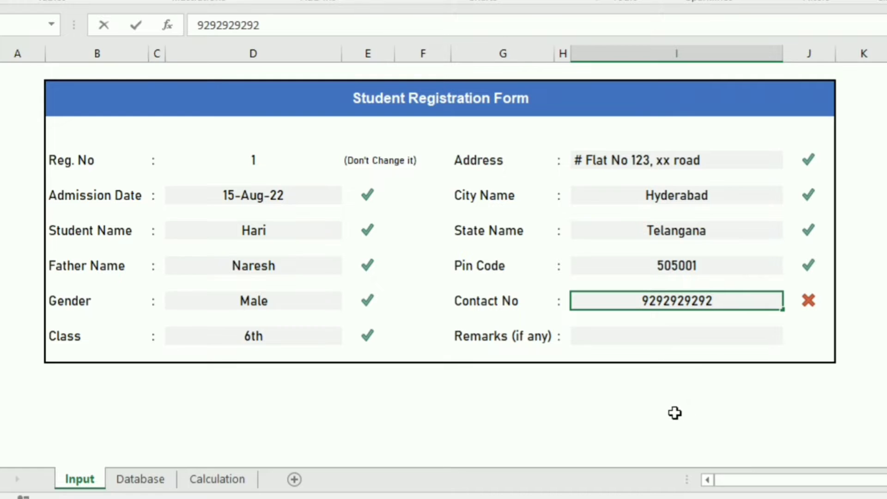
key("Return")
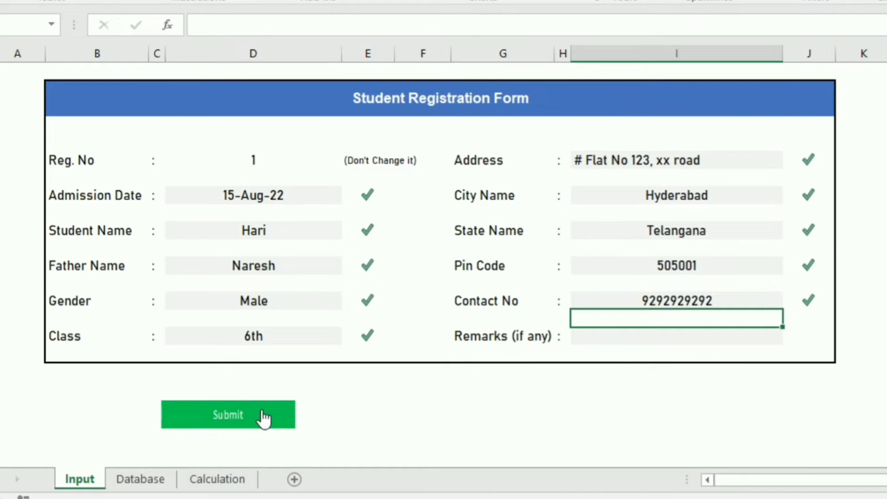
- Submit the registration so the form clears, then go to the Database sheet
left_click(357, 396)
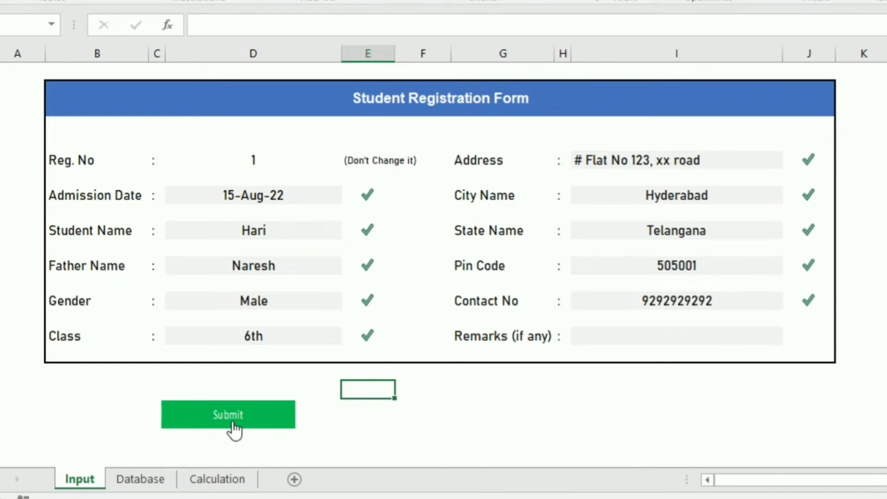
left_click(231, 415)
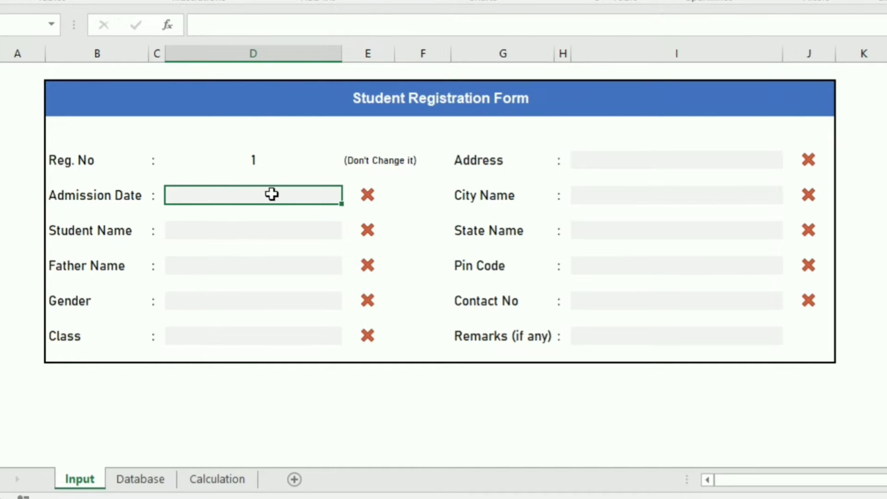
left_click(143, 477)
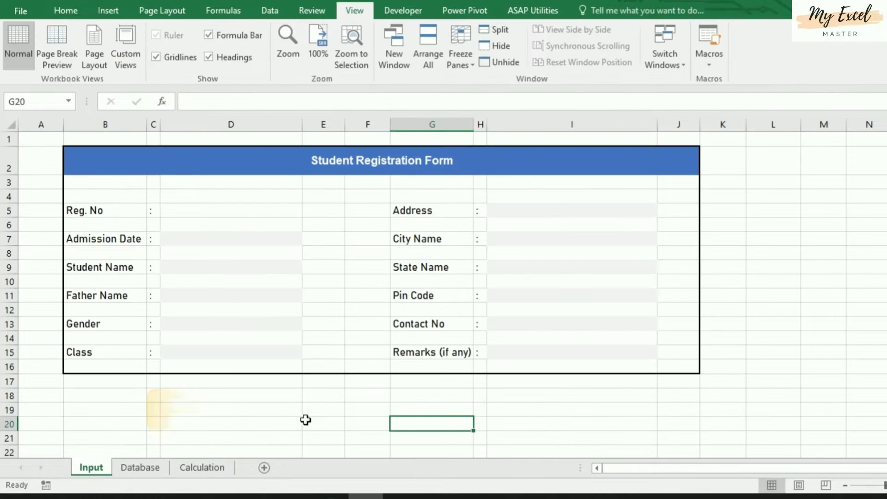
left_click(264, 157)
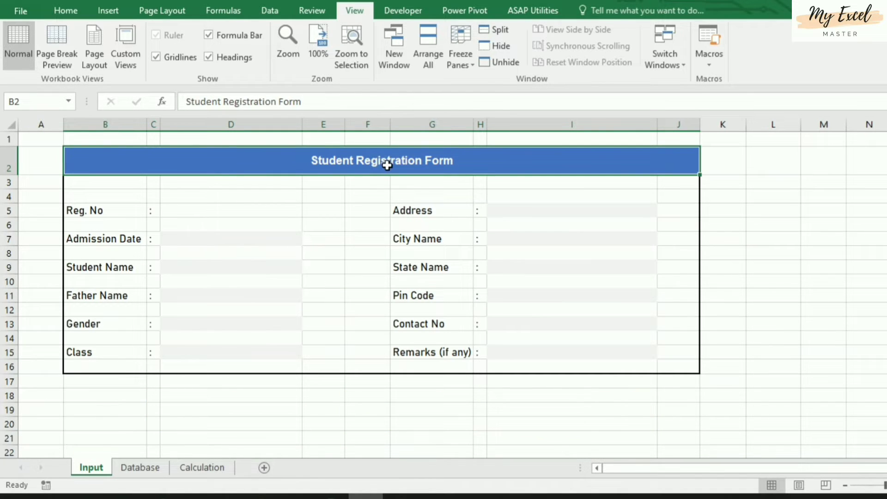
left_click(89, 211)
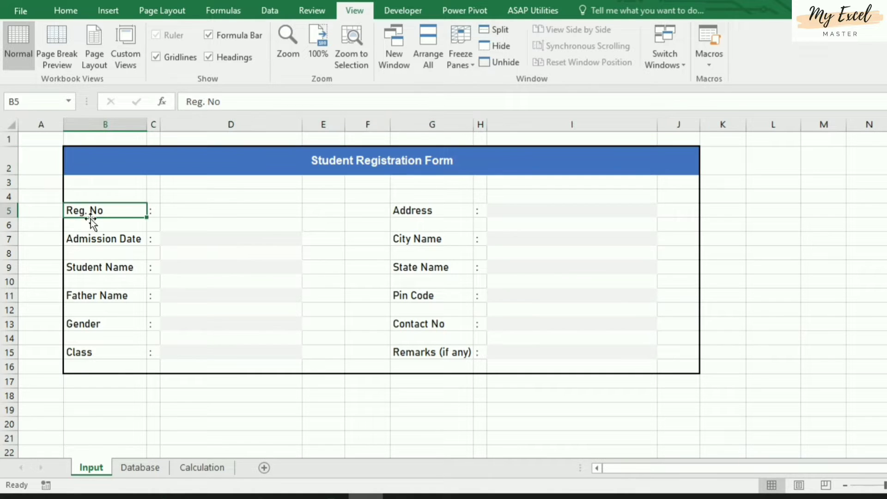
left_click(97, 239)
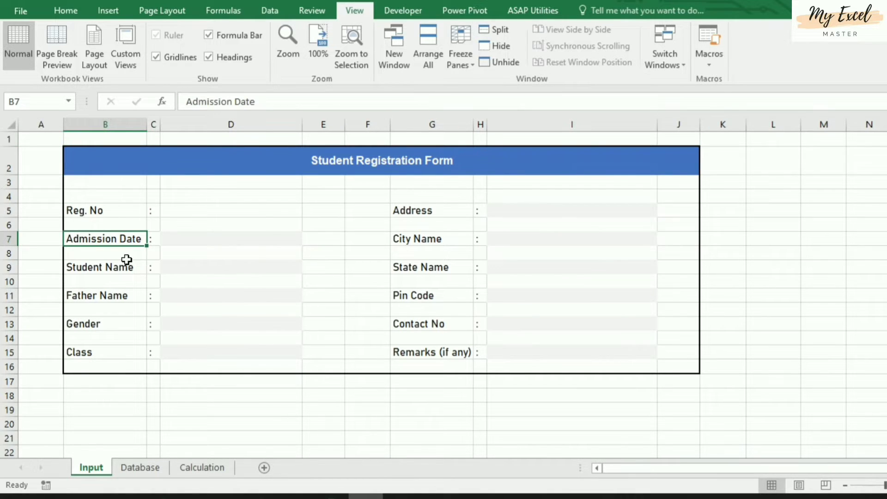
left_click(108, 269)
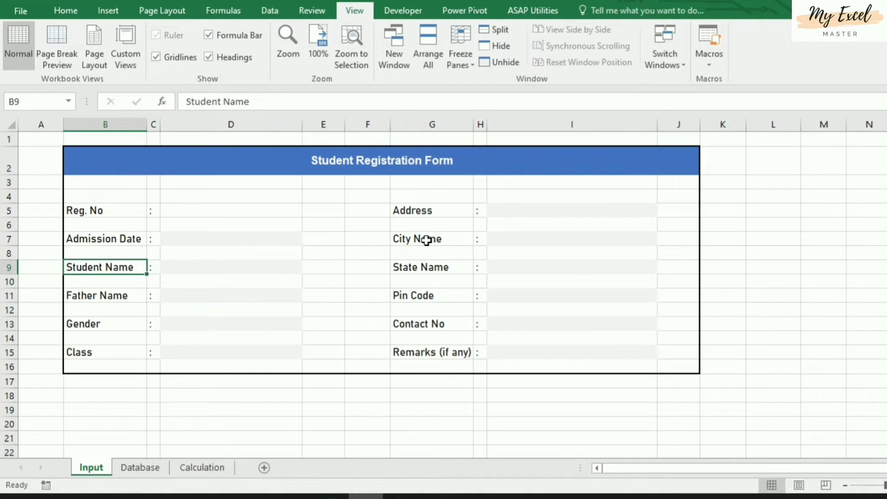
left_click(211, 239)
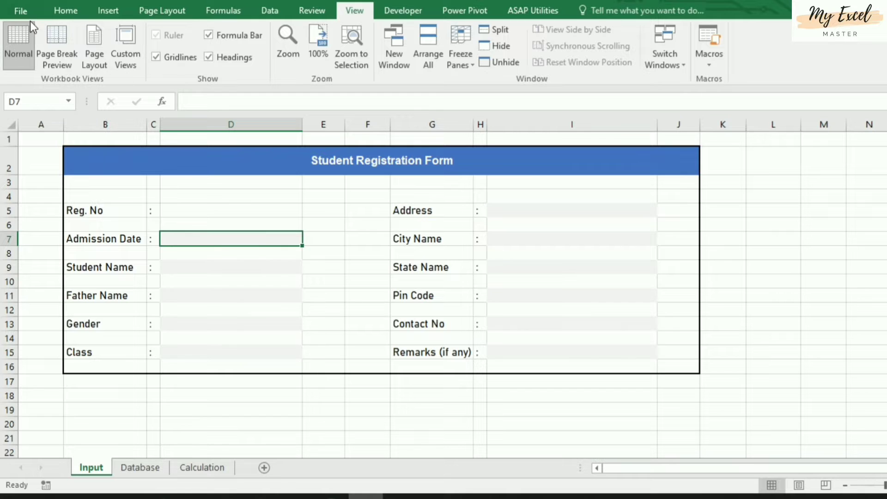
left_click(67, 12)
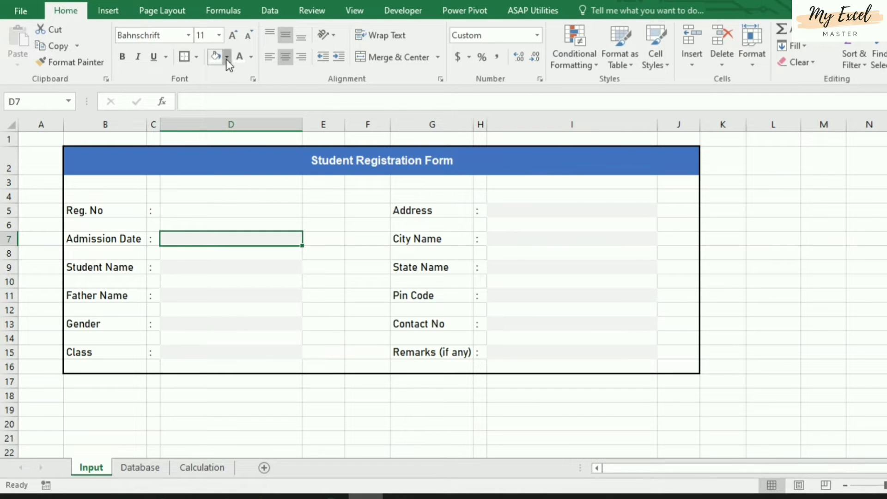
left_click(227, 58)
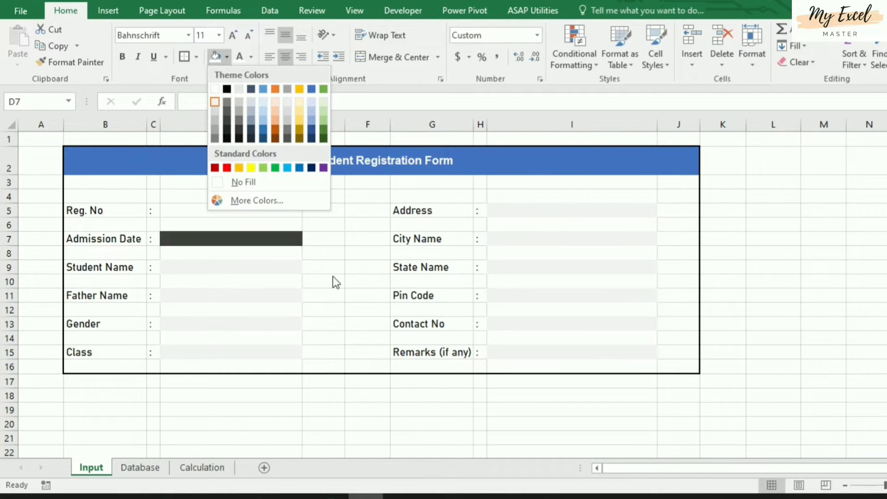
left_click(349, 259)
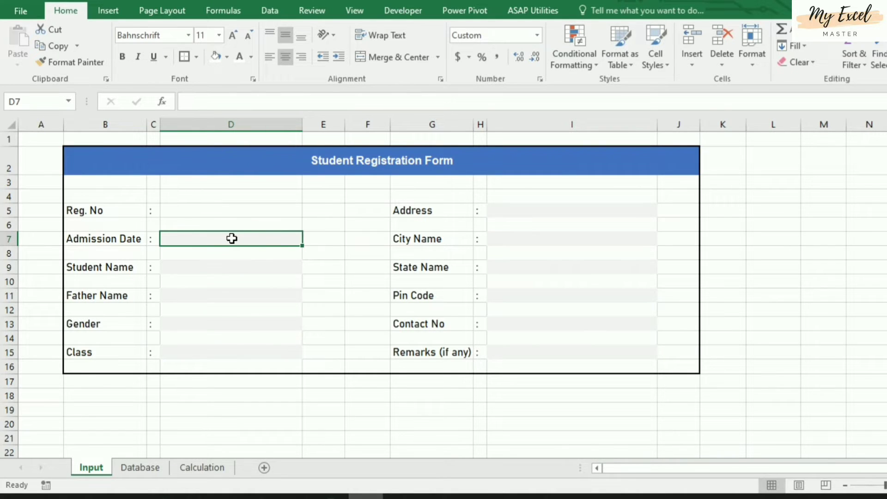
left_click(226, 213)
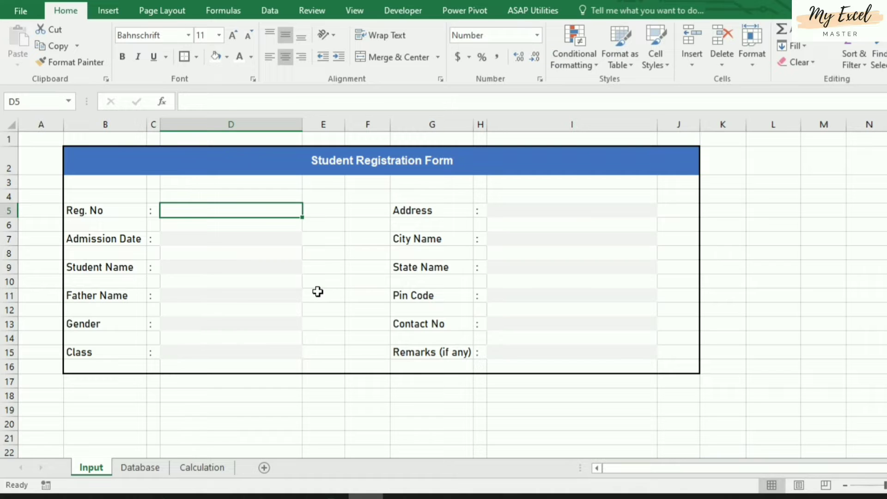
- Enter =COUNTA(Database!A:A) in the Reg. No cell D5 so it shows 1
type("=")
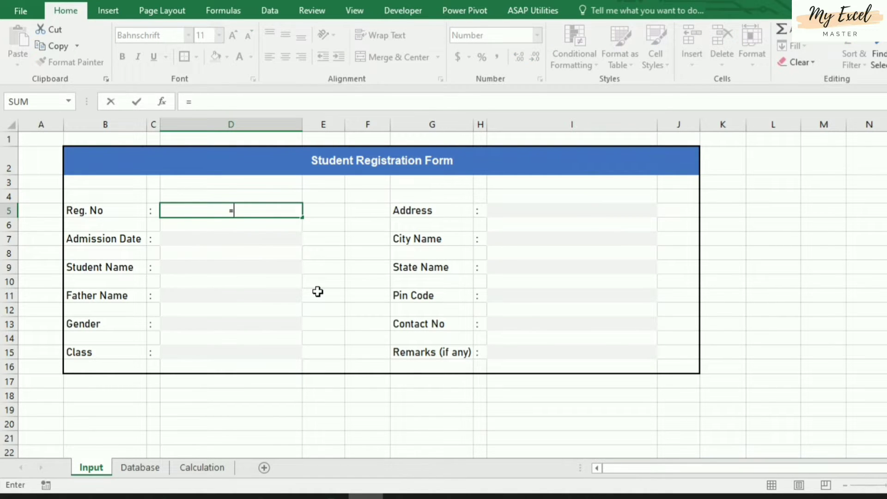
type("counta")
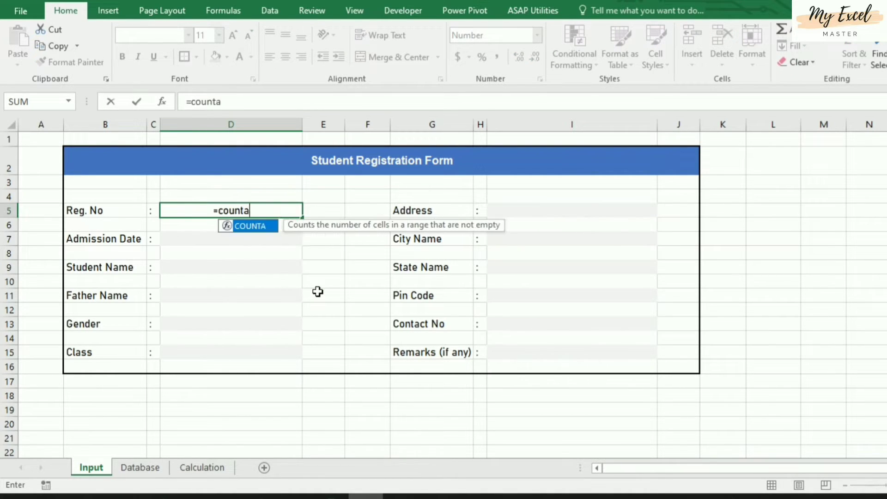
type("(")
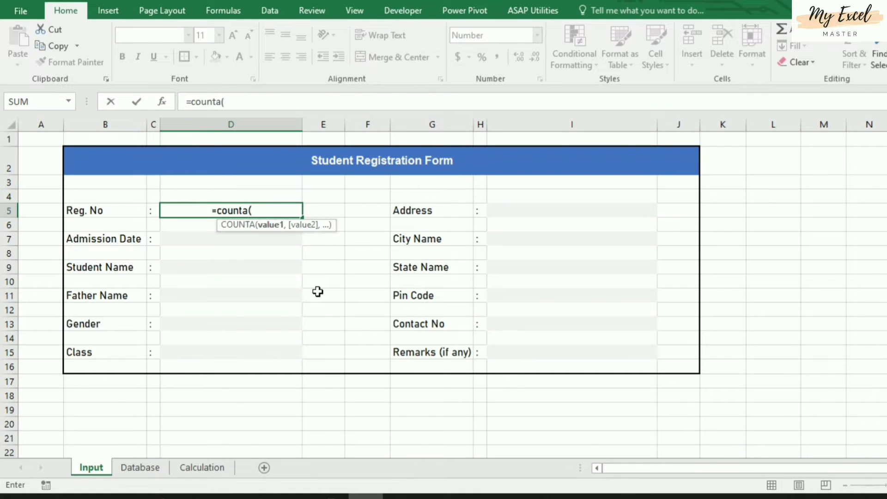
left_click(141, 467)
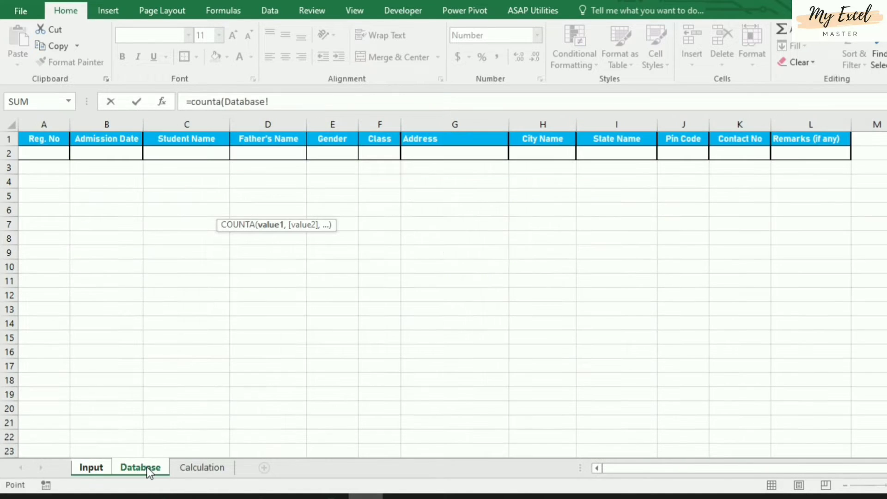
left_click(45, 120)
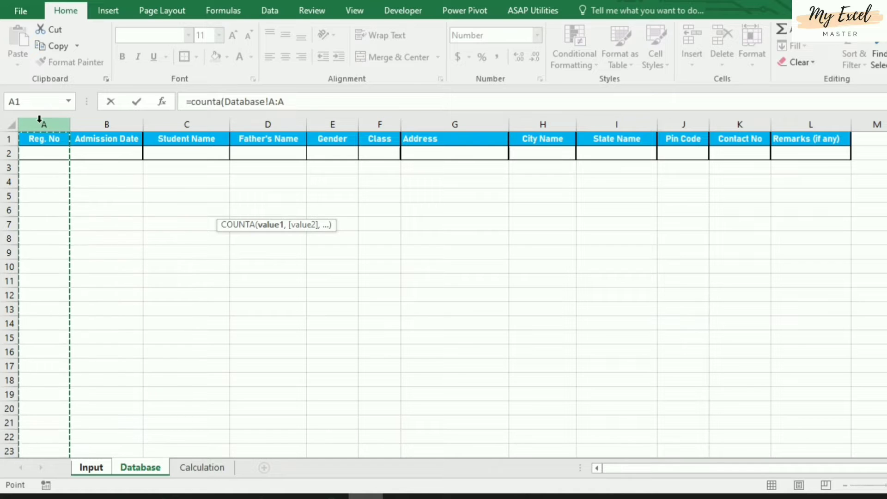
type(")")
key("Return")
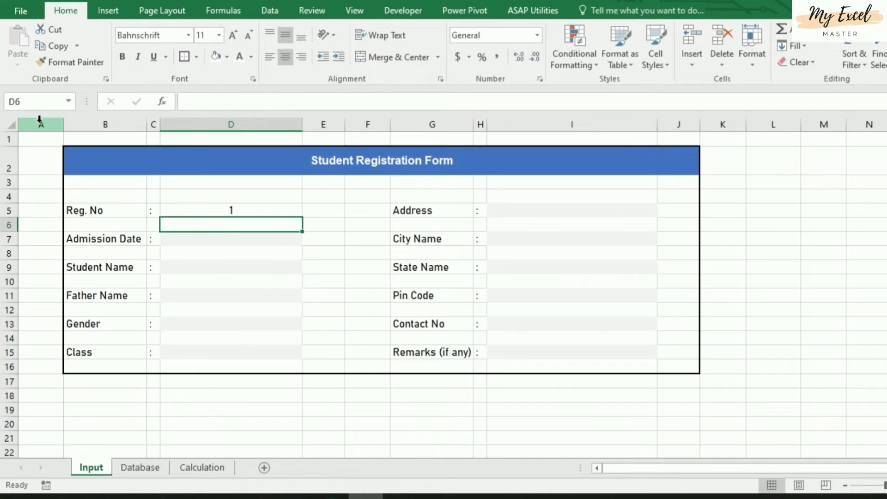
left_click(234, 213)
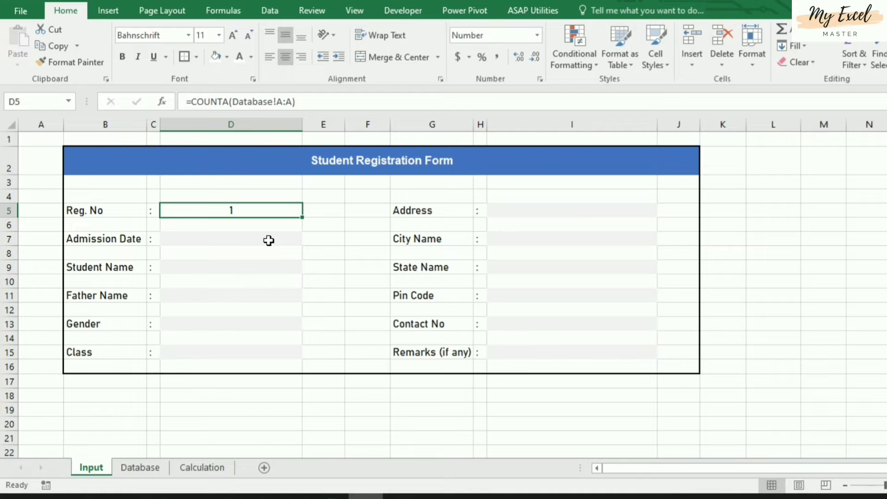
- Type the note '(don't delete it)' in E5 beside the Reg. No value
left_click(326, 210)
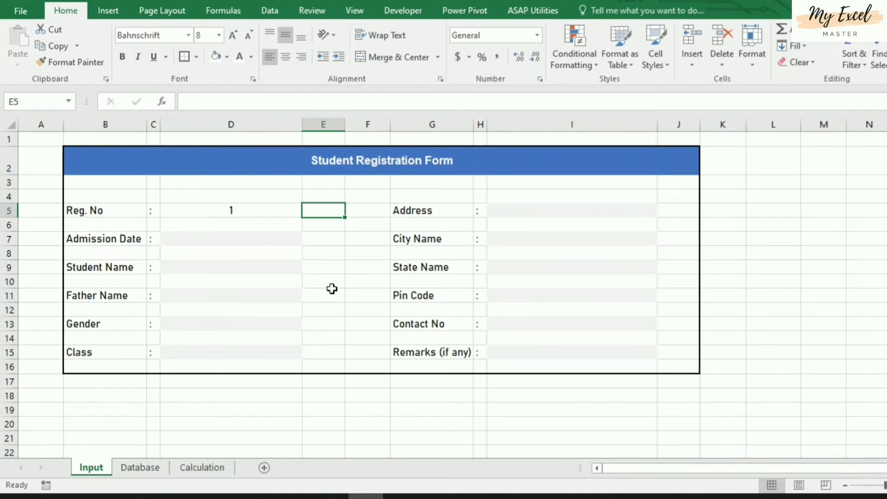
type("(")
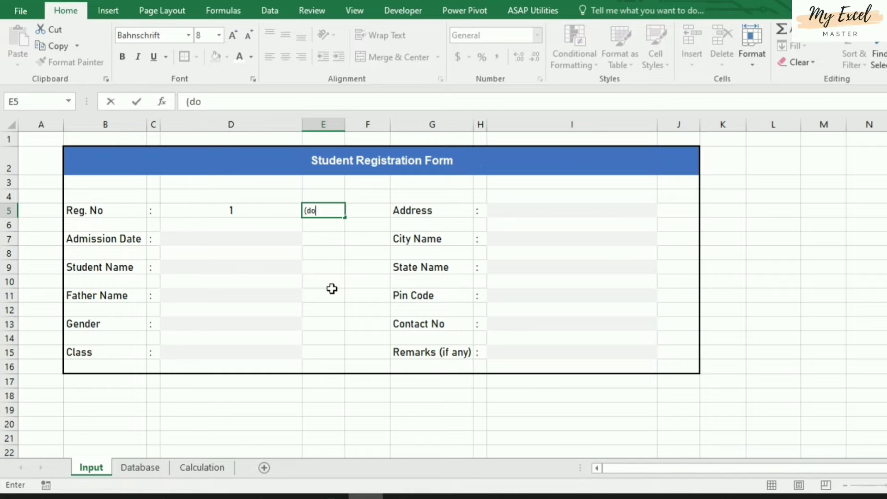
type("do")
key("BackSpace")
type("delel")
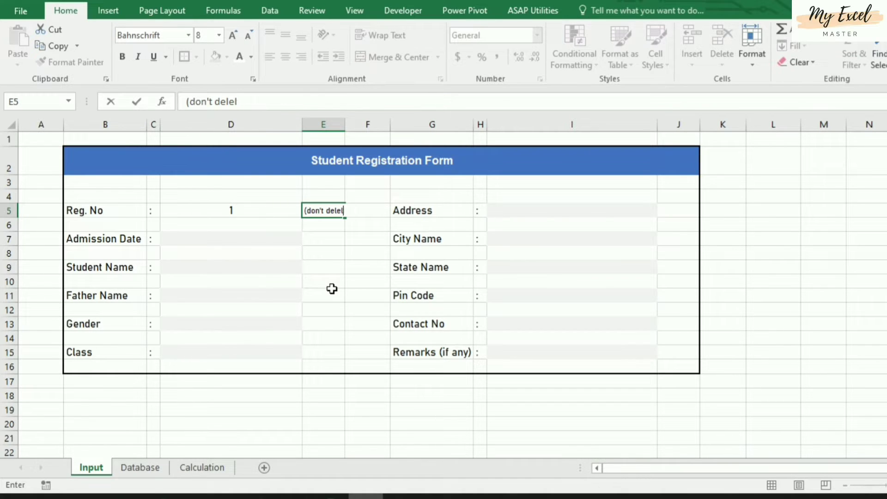
type("tete it")
key("Return")
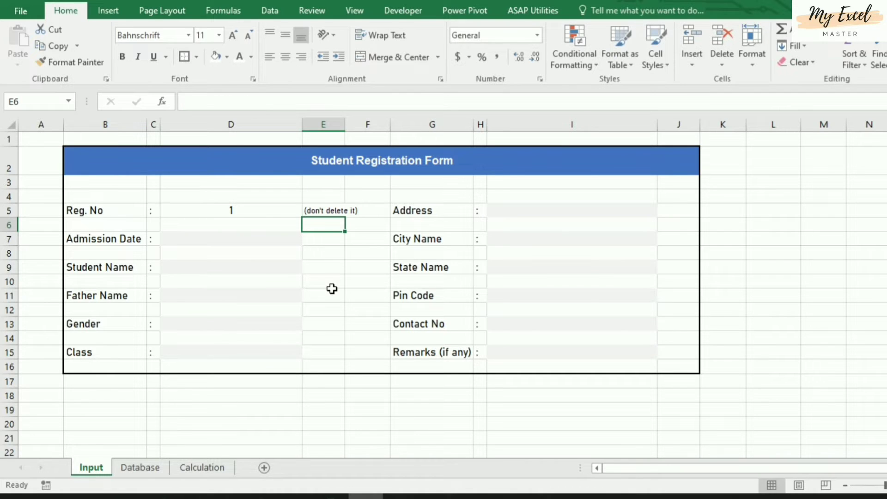
left_click(239, 242)
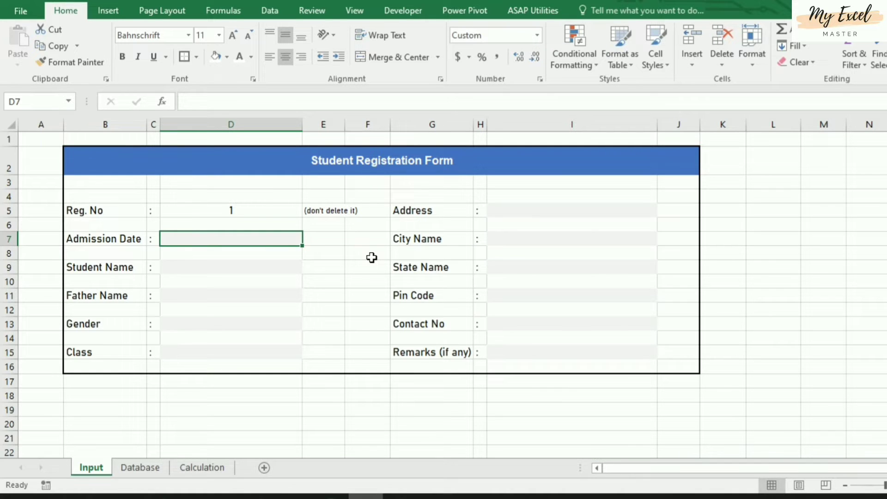
- Apply the custom d-mmm-yy number format to the Admission Date cell D7
key("ctrl+1")
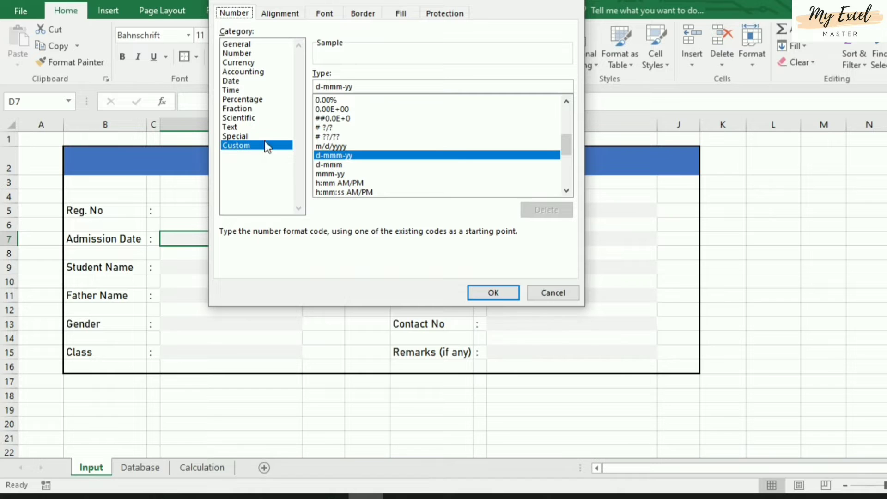
left_click(342, 164)
left_click(391, 156)
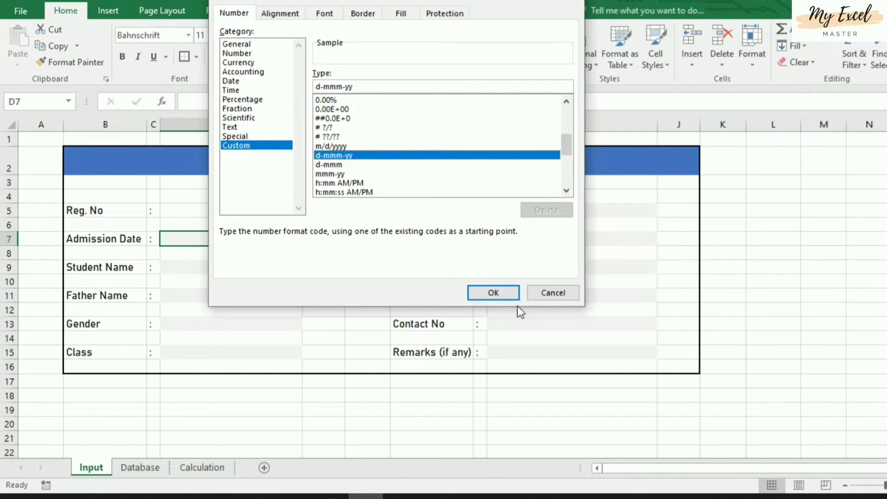
left_click(498, 293)
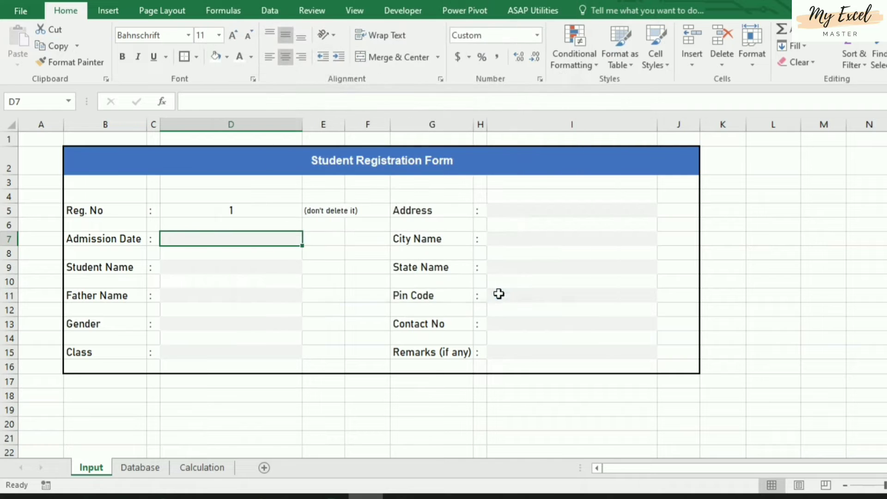
left_click(245, 268)
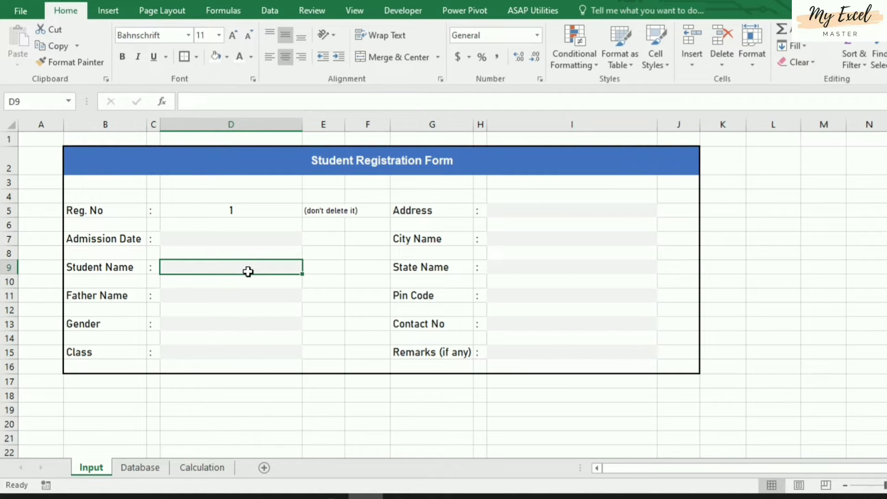
left_click(216, 296)
- Review the Gender field's List validation with Male, Female source, leaving it unchanged
left_click(212, 323)
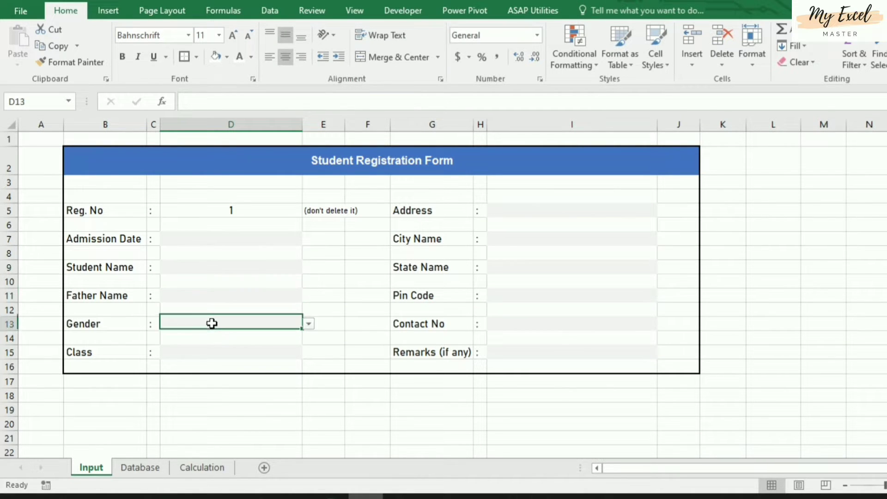
left_click(309, 323)
left_click(309, 323)
left_click(309, 323)
left_click(309, 323)
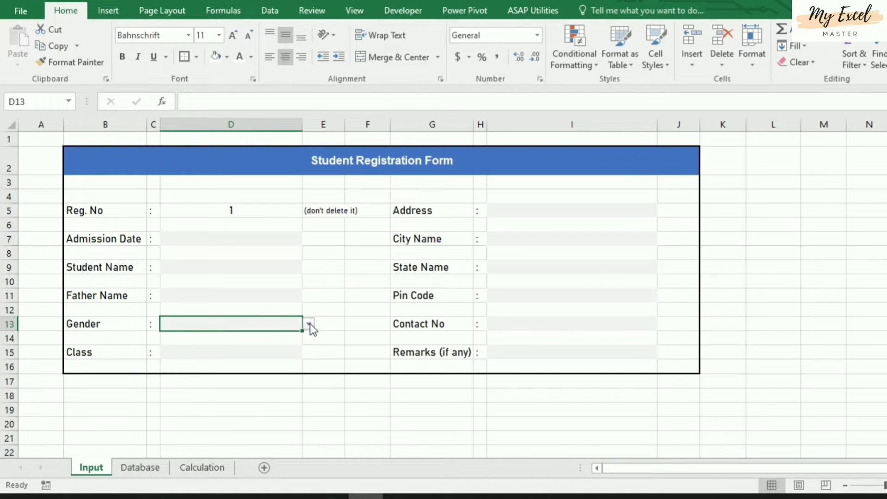
left_click(271, 11)
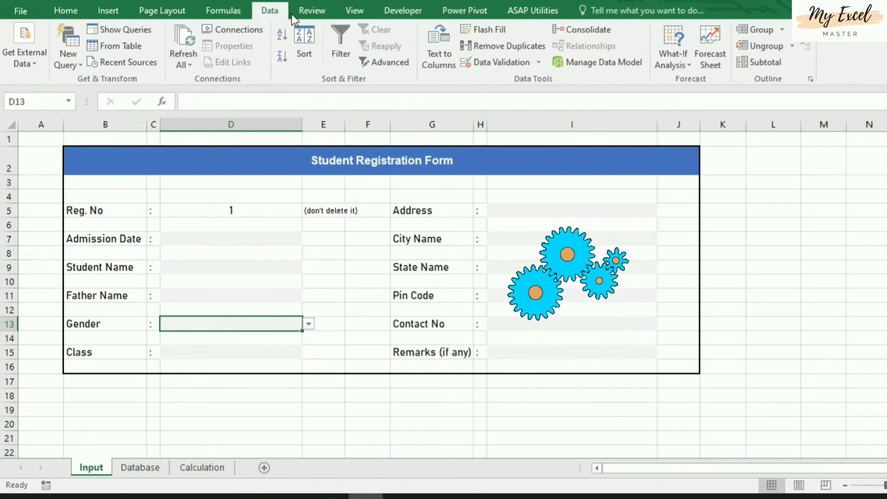
left_click(494, 65)
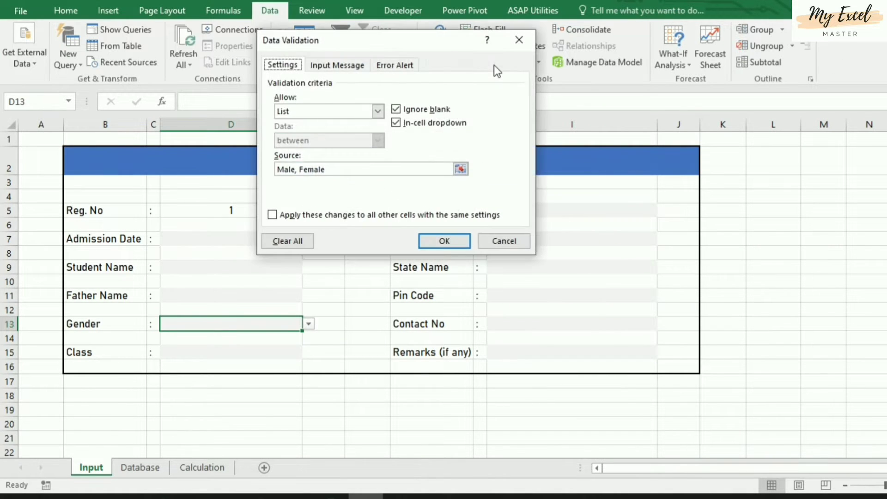
left_click(378, 112)
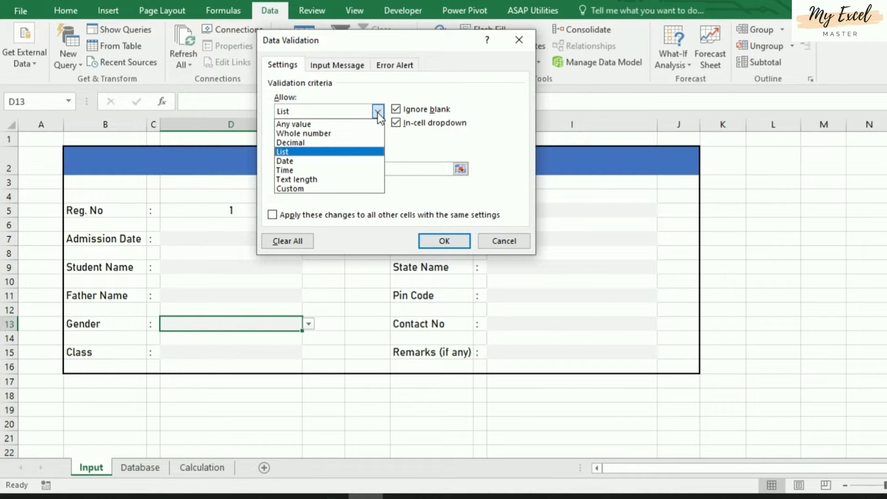
left_click(503, 165)
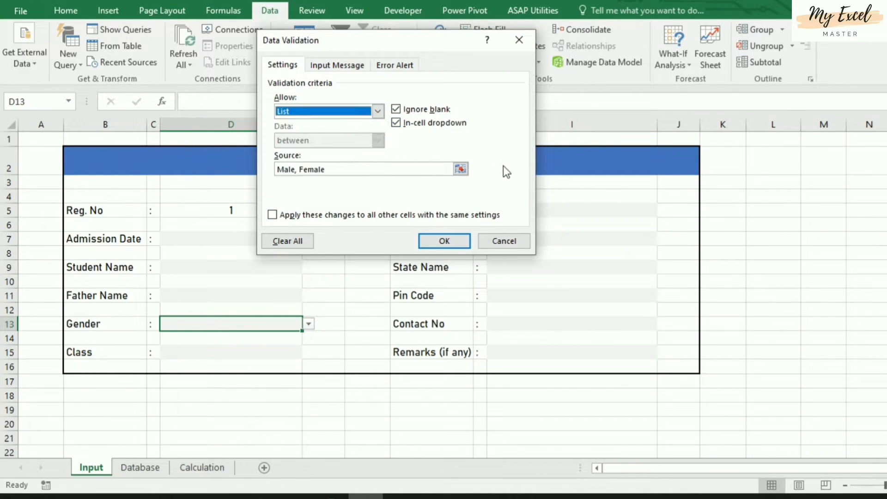
left_click(344, 168)
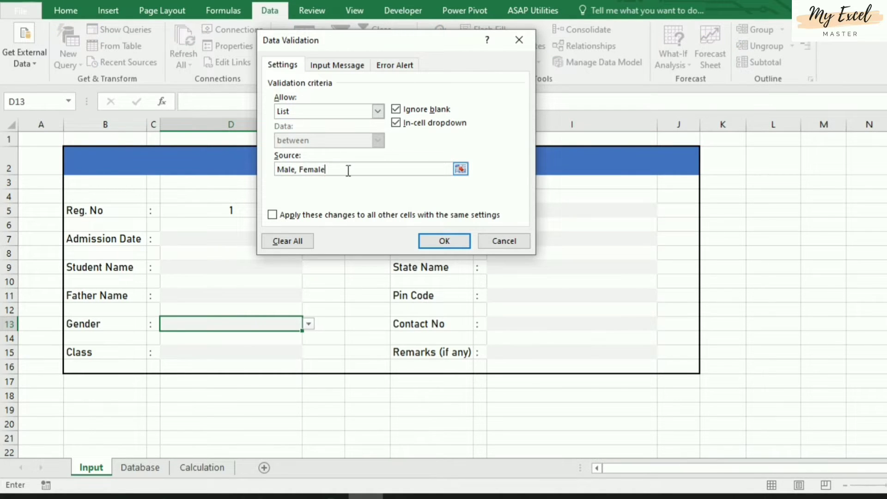
left_click(501, 242)
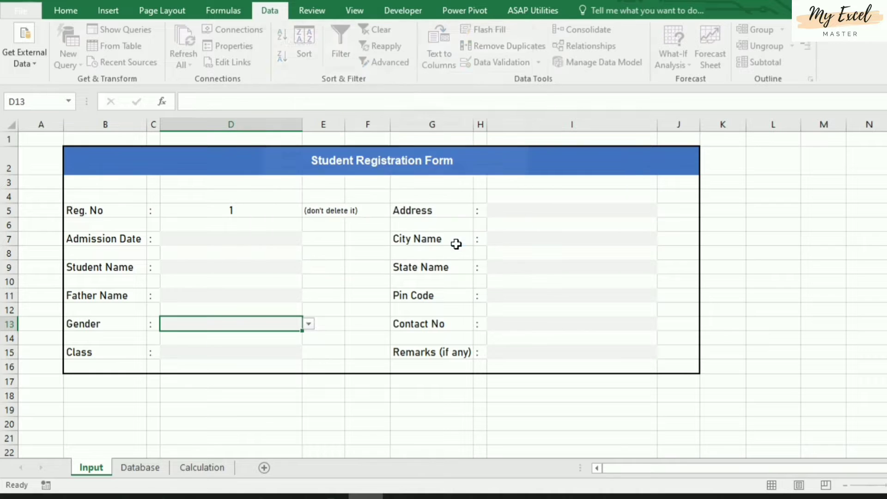
- Choose Male in the Gender dropdown
left_click(308, 325)
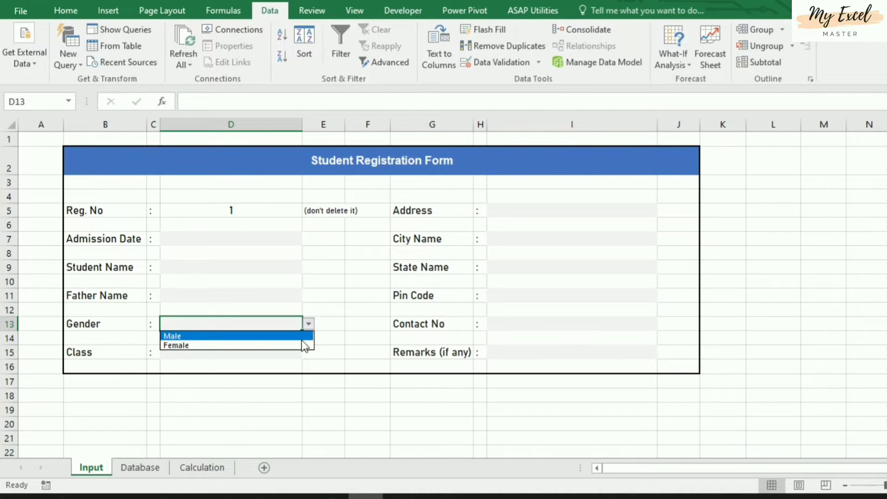
left_click(301, 337)
left_click(307, 324)
left_click(307, 324)
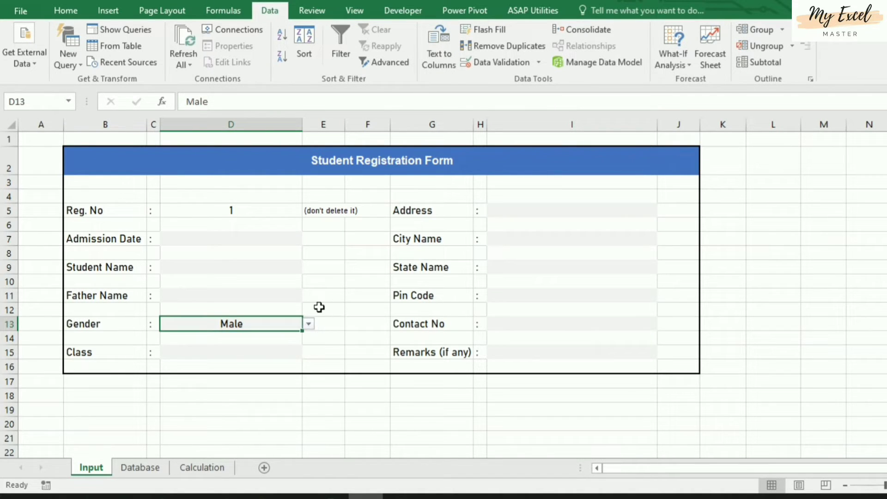
- Check that the Class validation source runs 1st through 7th, without changes
left_click(210, 352)
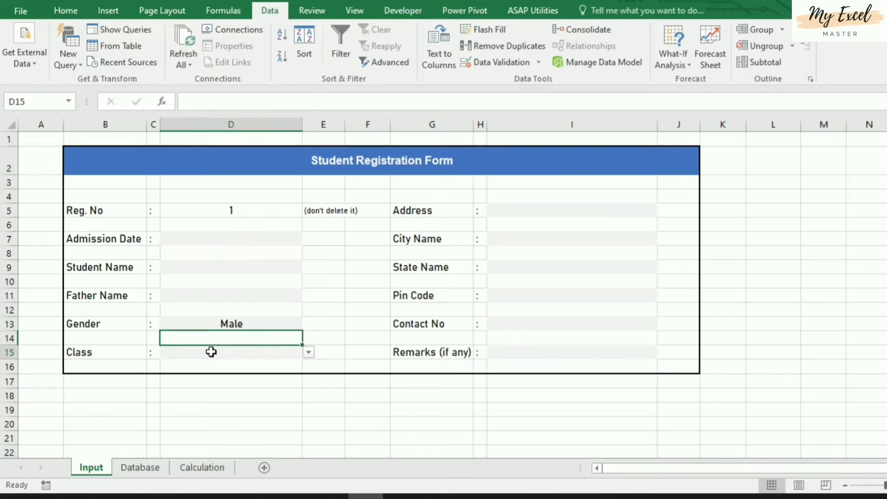
left_click(308, 351)
left_click(308, 351)
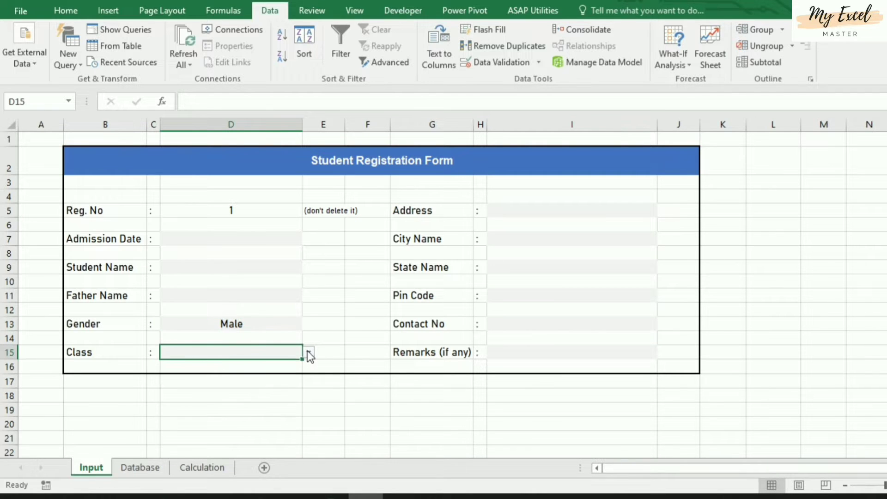
left_click(492, 62)
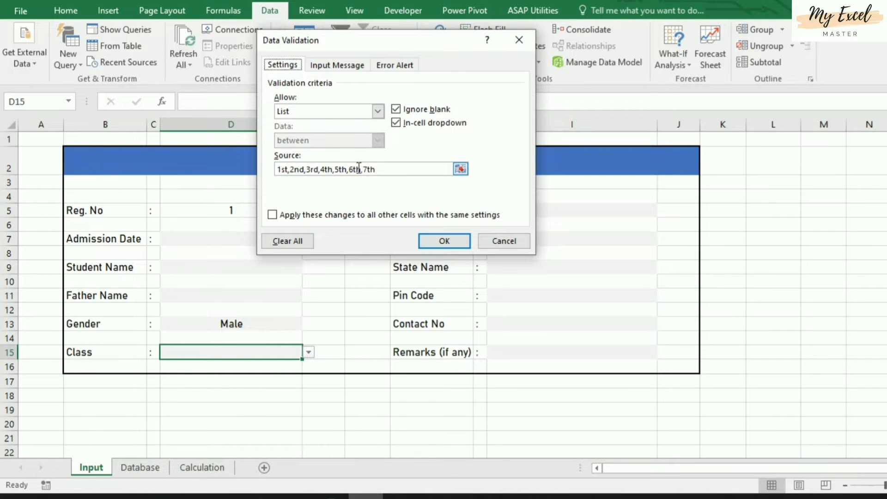
left_click(376, 169)
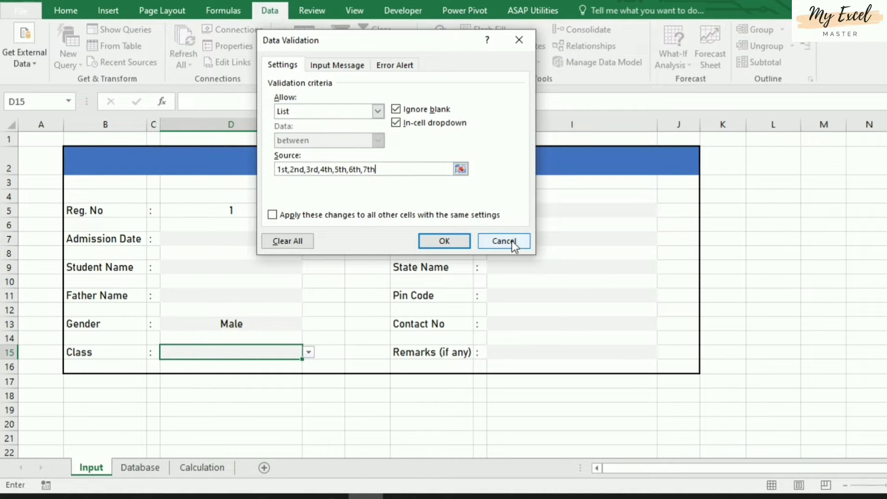
left_click(503, 241)
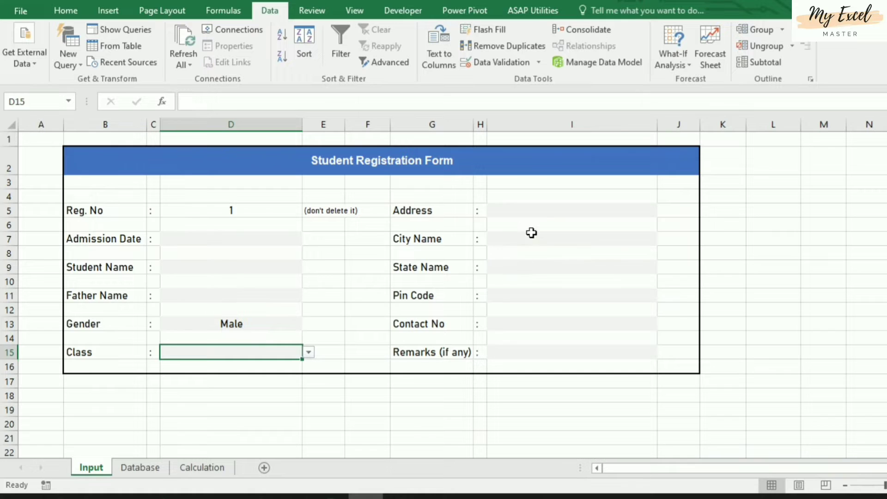
left_click(523, 210)
- Compare the current State Name list with the state names on the Calculation sheet
left_click(532, 234)
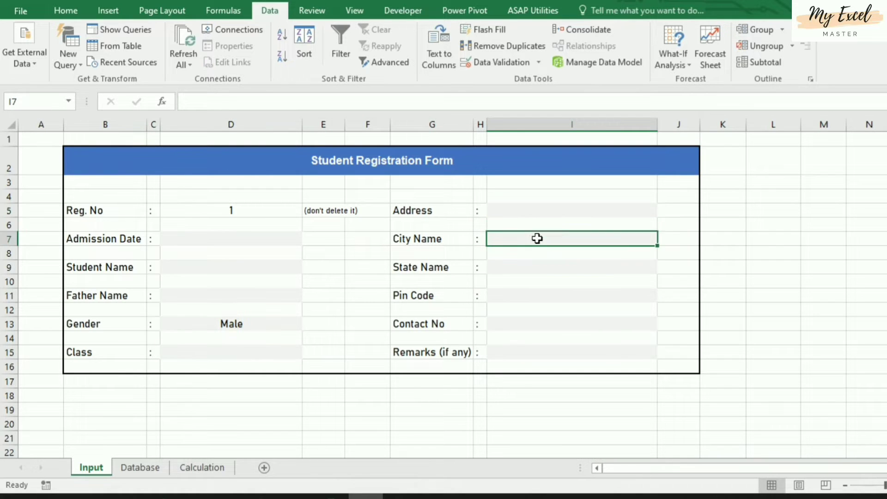
left_click(542, 266)
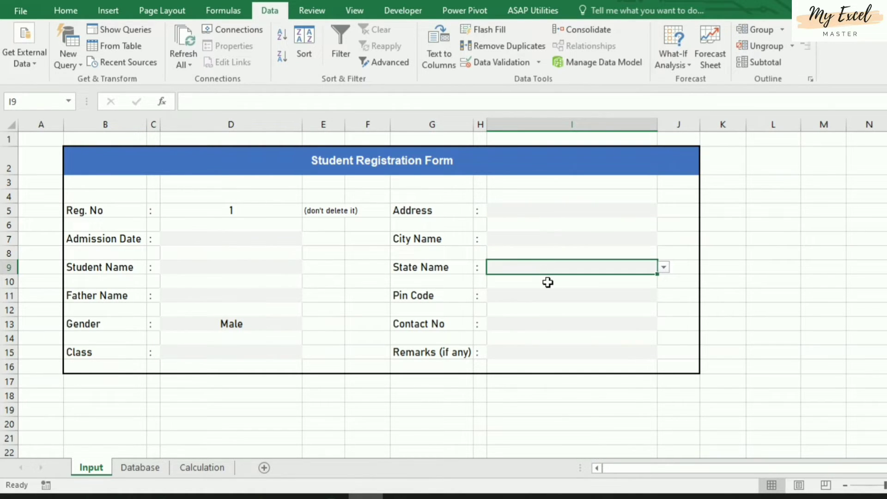
left_click(664, 268)
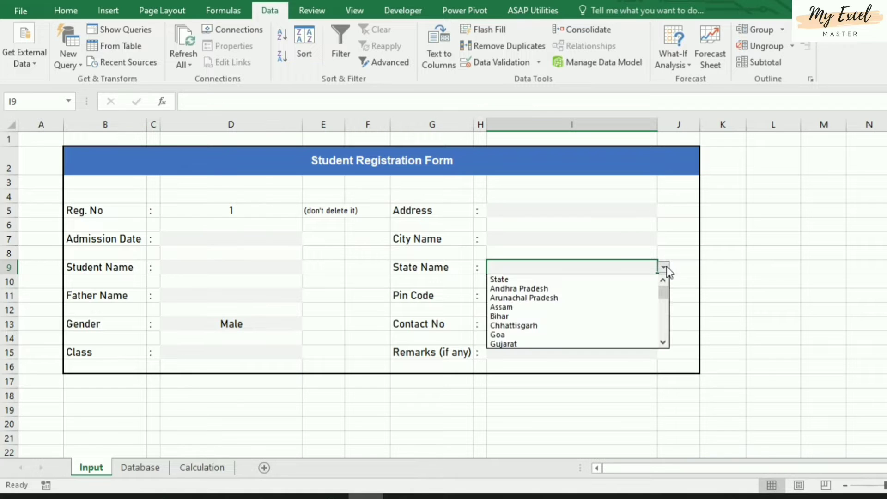
mouse_move(666, 290)
left_mouse_down()
mouse_move(666, 344)
mouse_move(666, 276)
left_mouse_up()
left_click(664, 267)
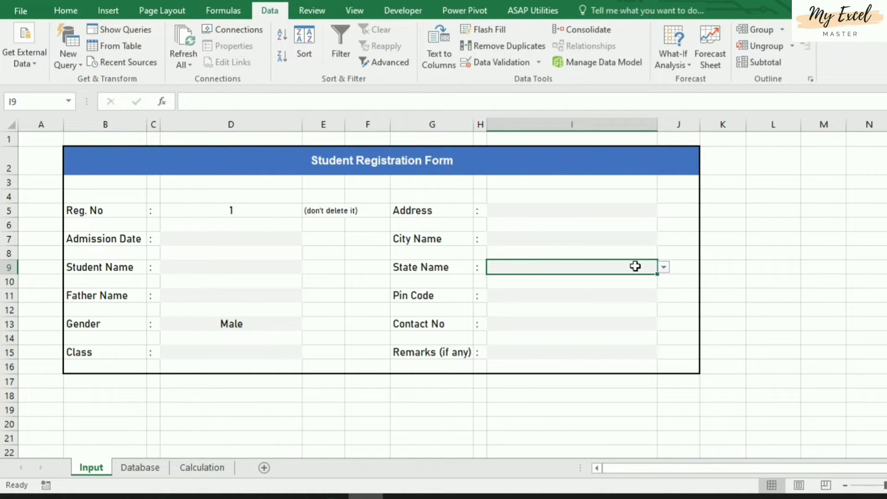
left_click(193, 469)
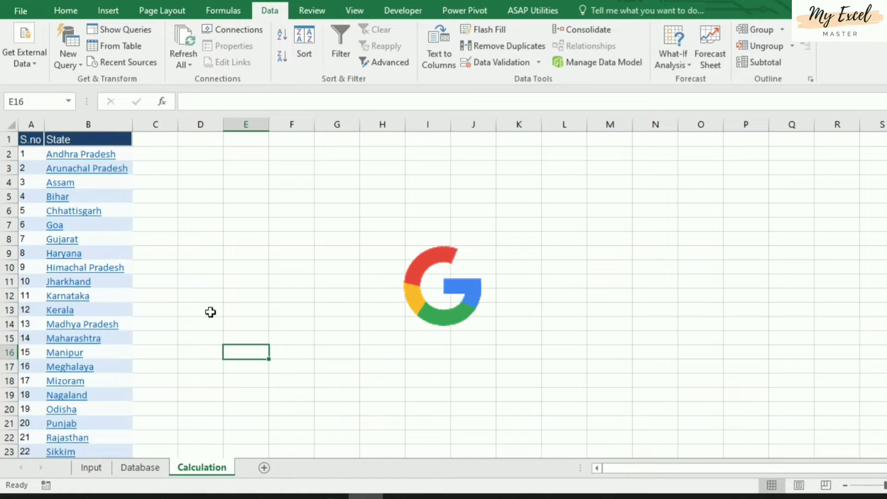
left_click(100, 468)
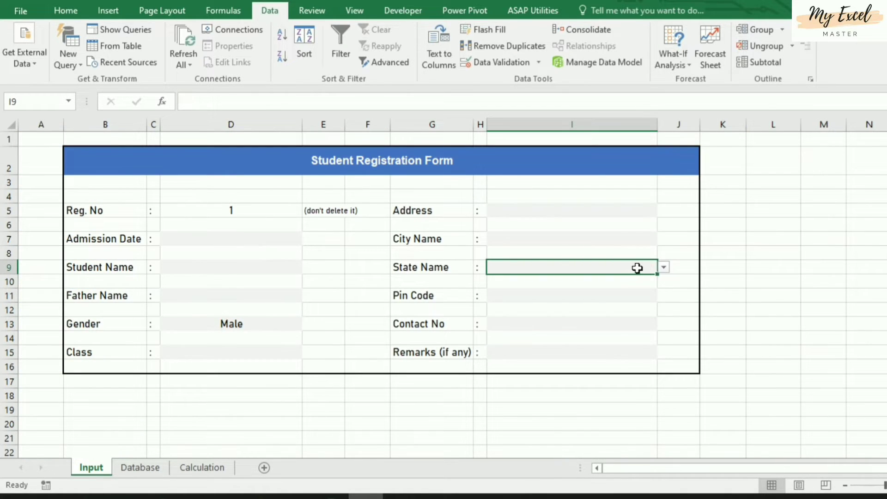
- Change the State Name validation source to =Calculation!$B$2:$B$29 and verify the list
left_click(494, 60)
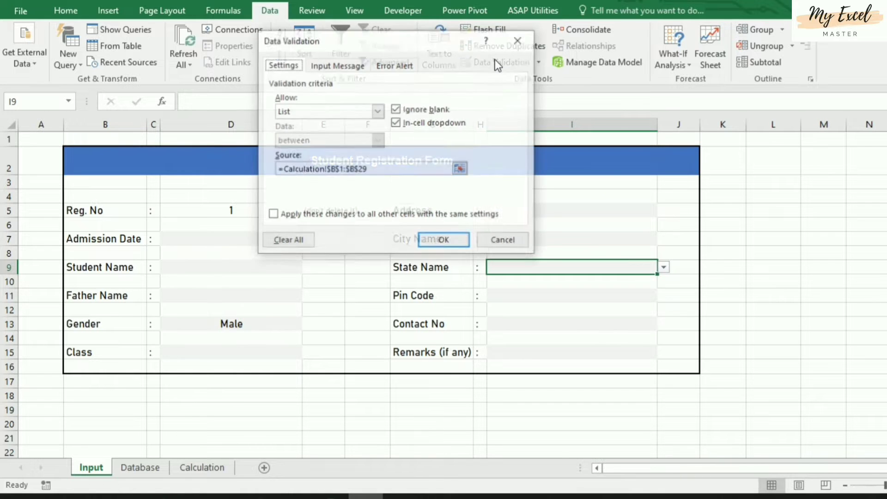
left_click(377, 169)
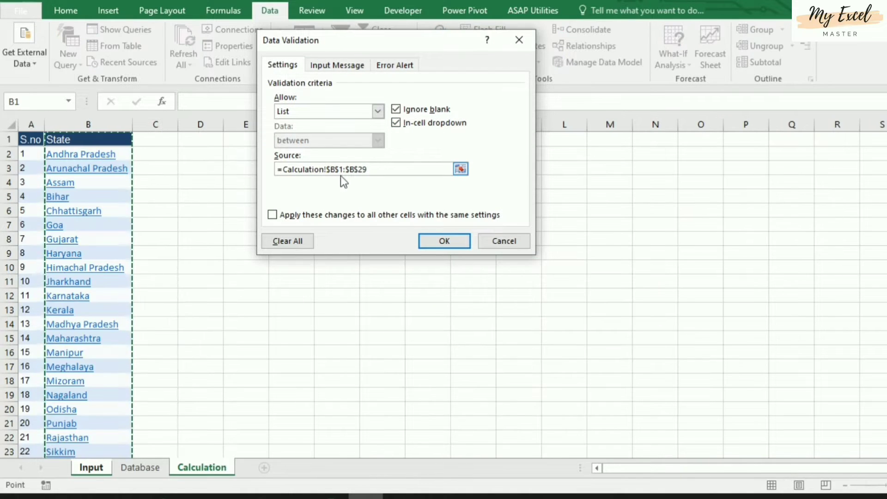
scroll(86, 206, "down", 9)
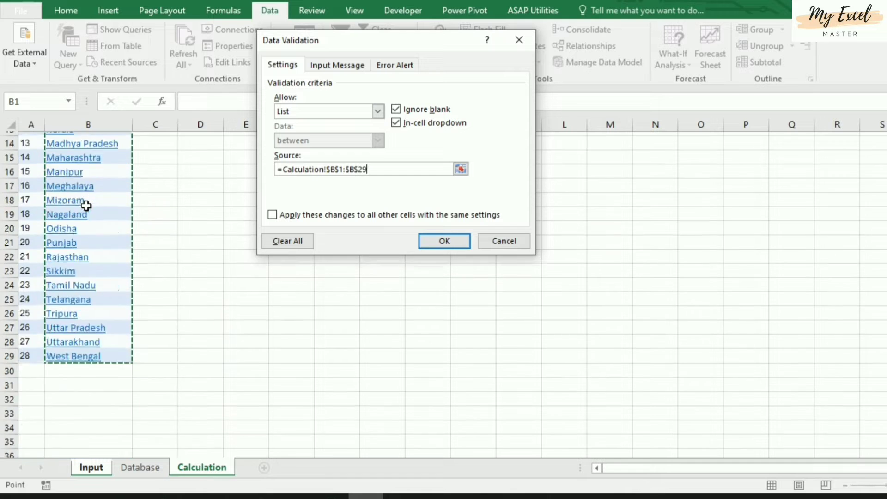
scroll(87, 203, "up", 9)
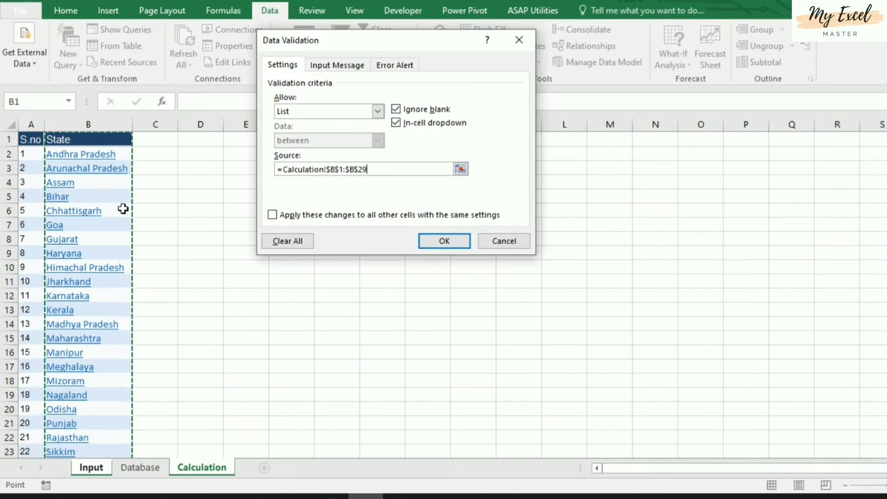
left_click(339, 170)
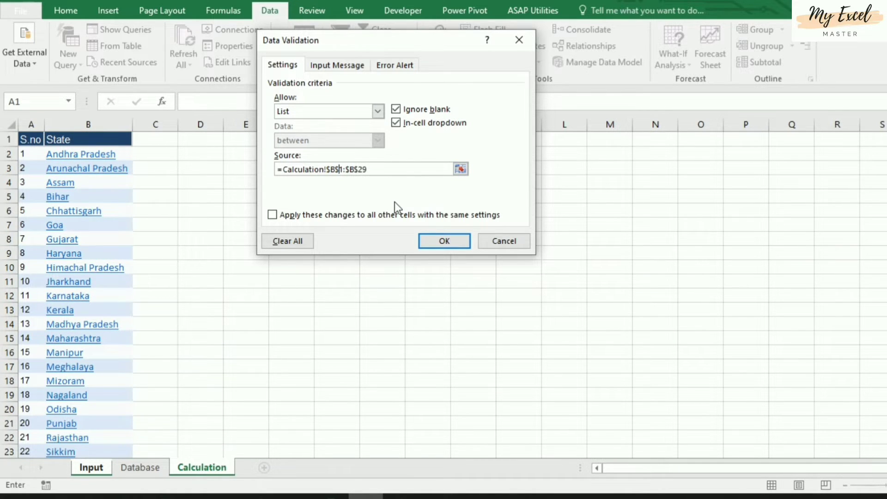
key("Delete")
type("2")
left_click(438, 237)
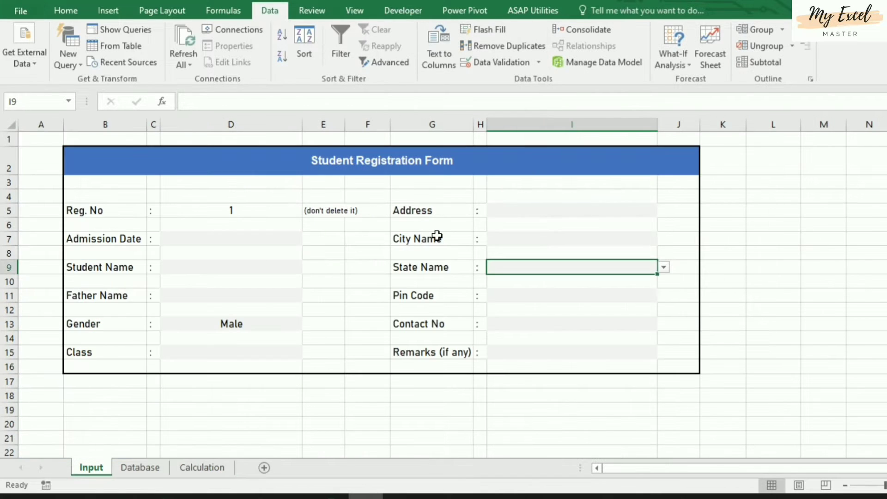
left_click(663, 268)
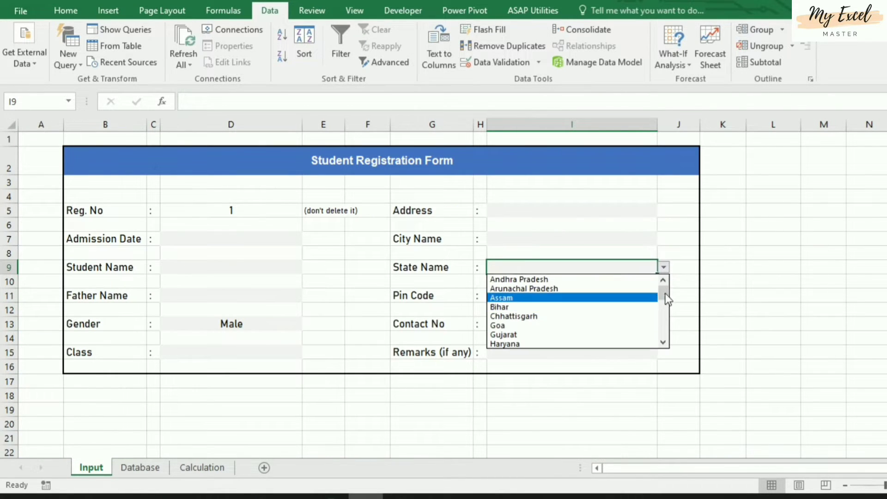
left_click_drag(659, 293, 669, 338)
left_click(684, 286)
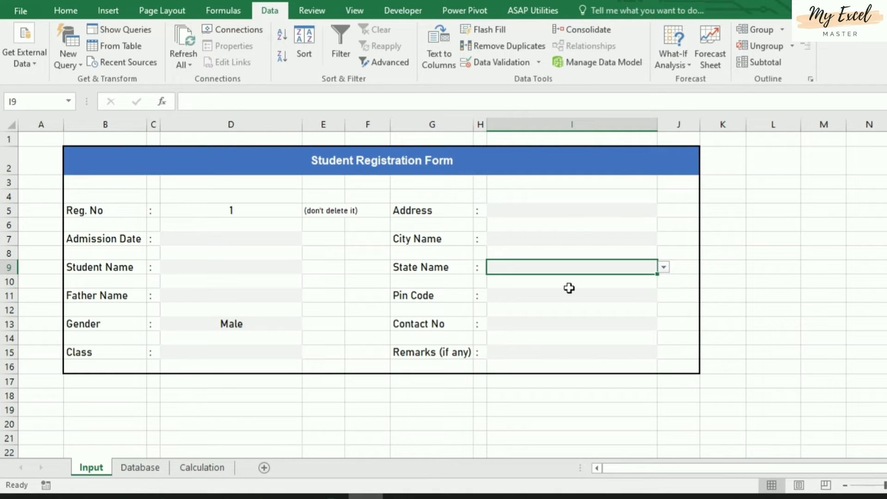
left_click(568, 239)
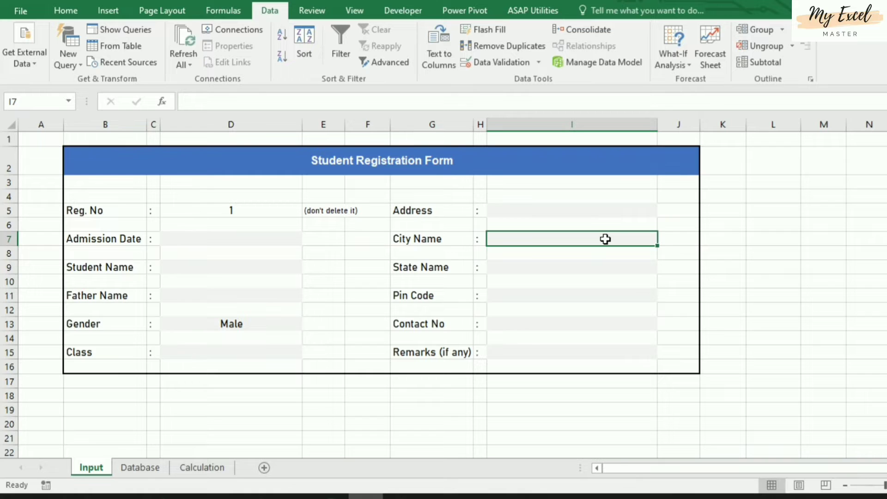
left_click(548, 267)
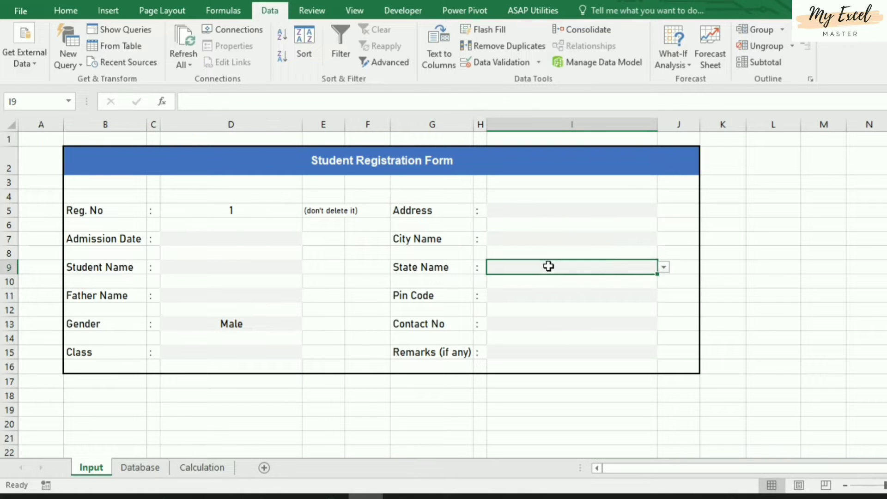
left_click(664, 268)
left_click(664, 268)
left_click(597, 295)
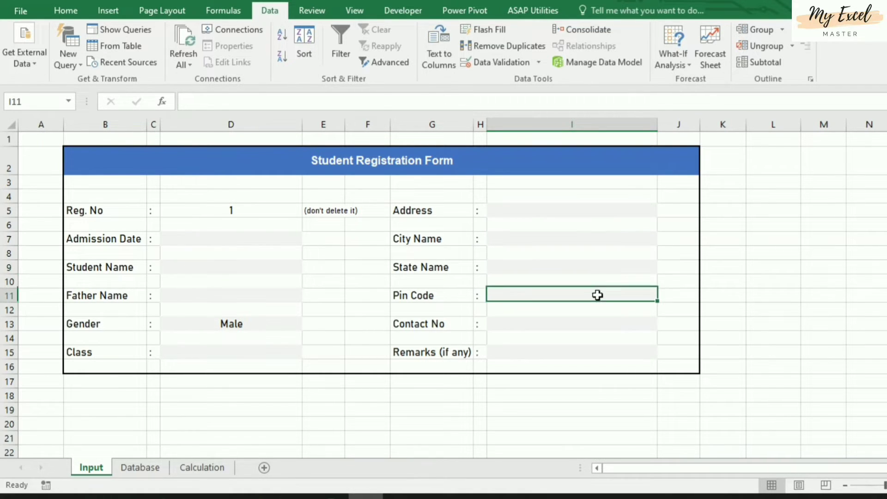
left_click(533, 322)
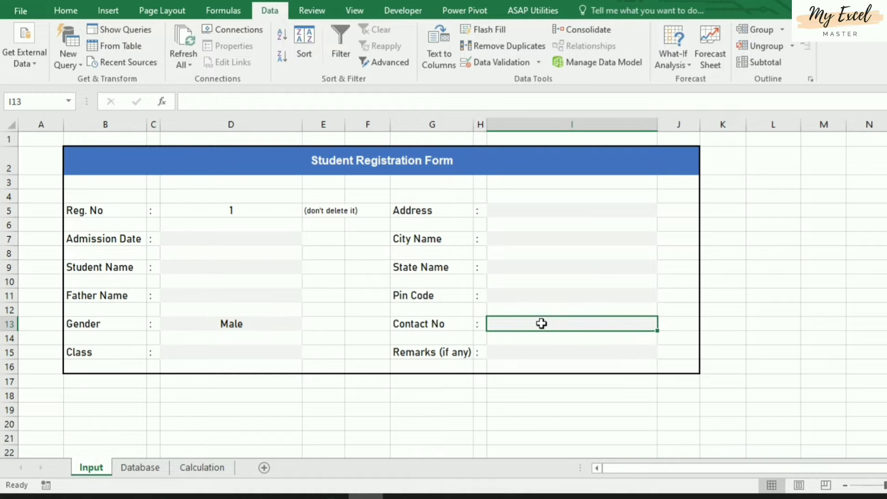
left_click(547, 355)
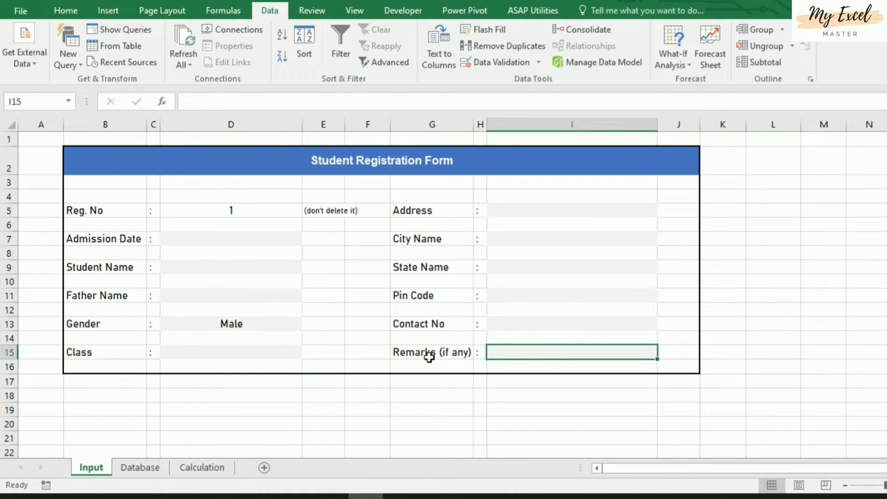
left_click(526, 408)
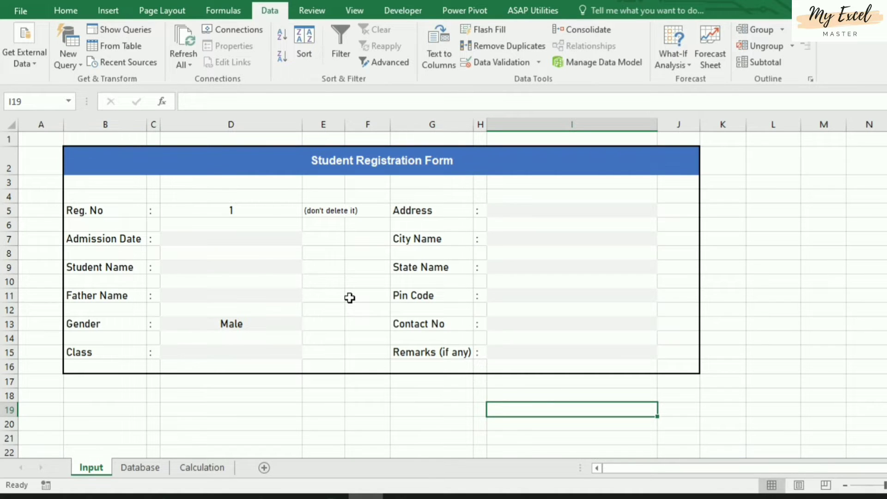
left_click(334, 241)
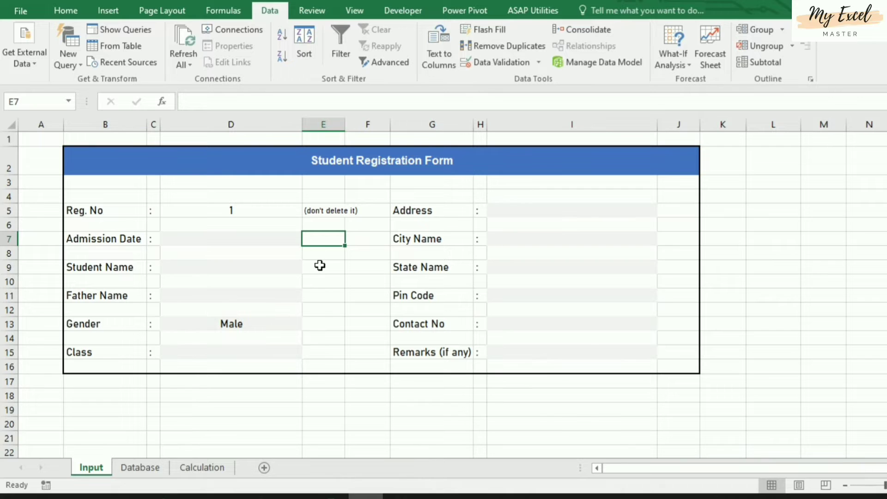
- Enter =IF(D7="",0,1) in E7 beside the Admission Date
type("=")
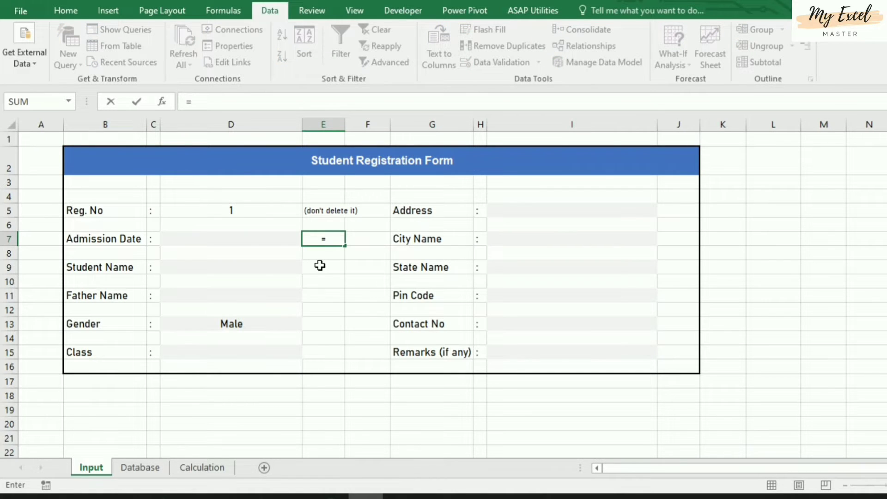
type("if(")
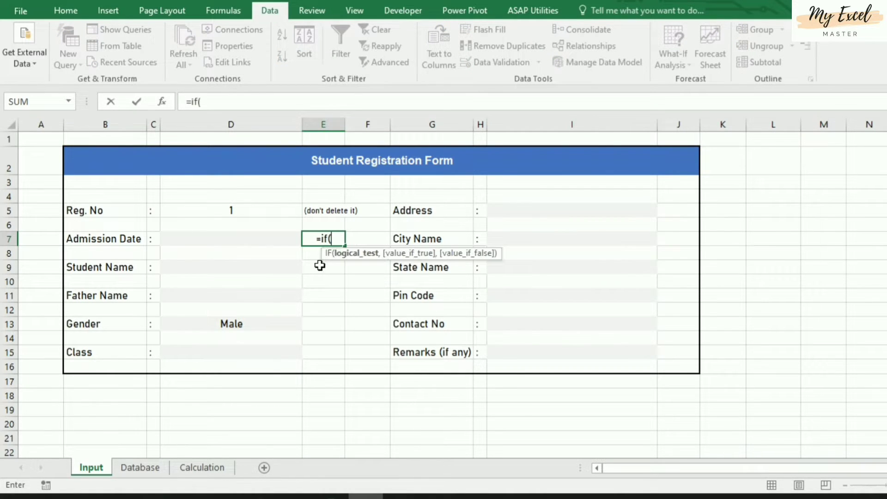
left_click(246, 240)
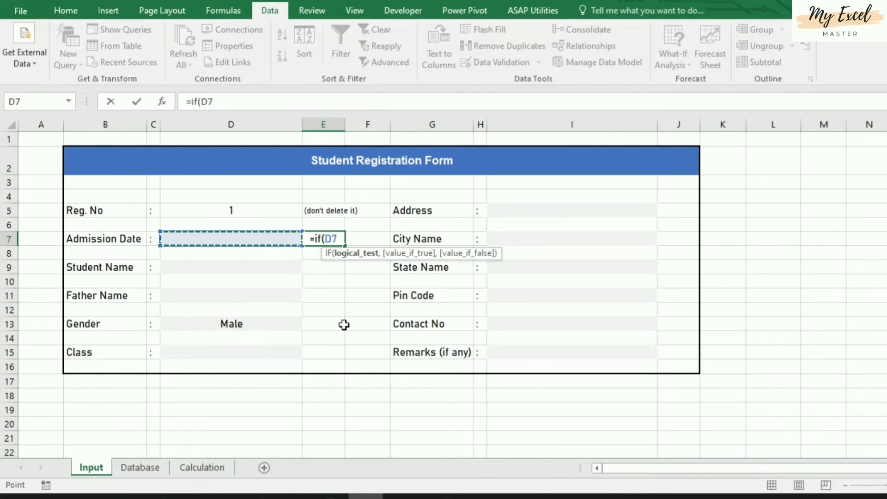
type("=")
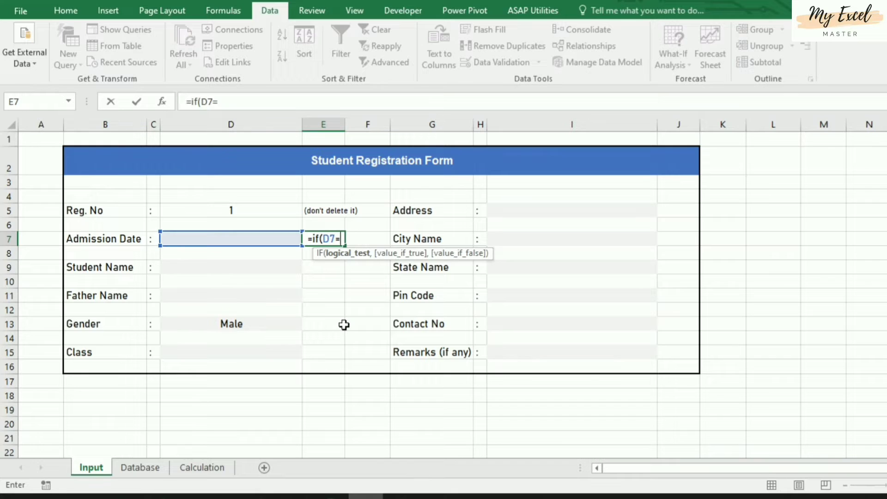
type("\"\"")
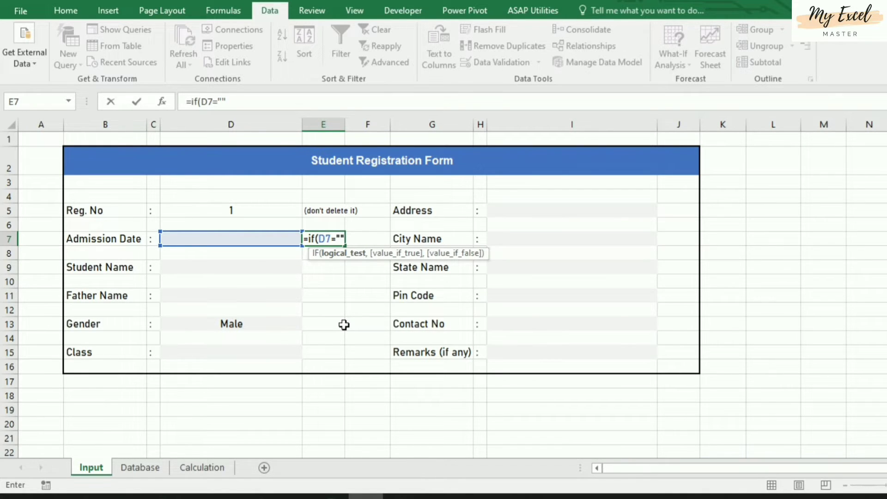
type(",")
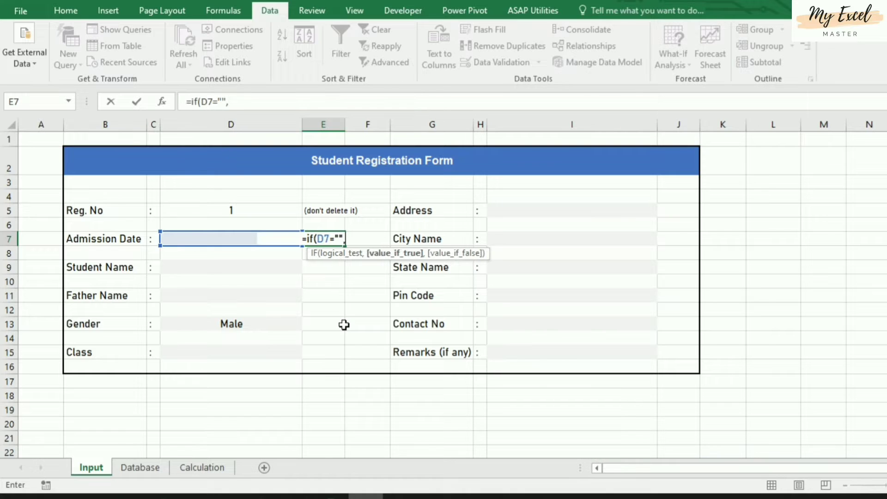
type("0")
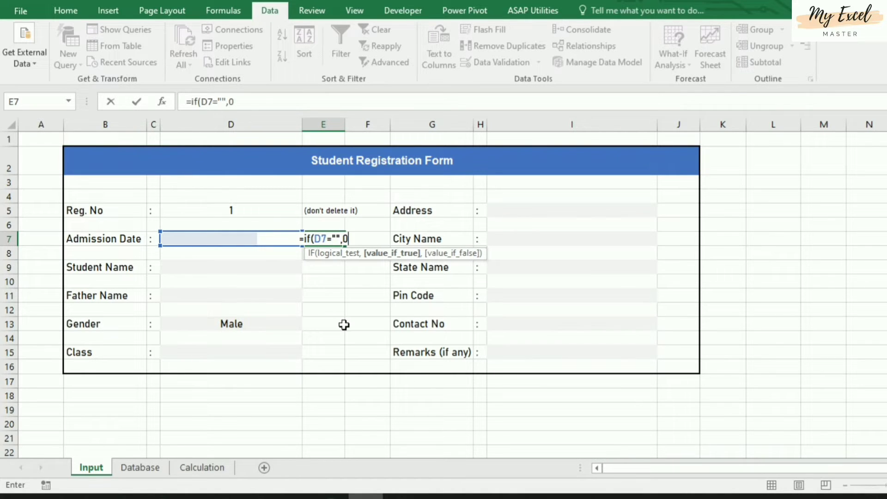
type(",")
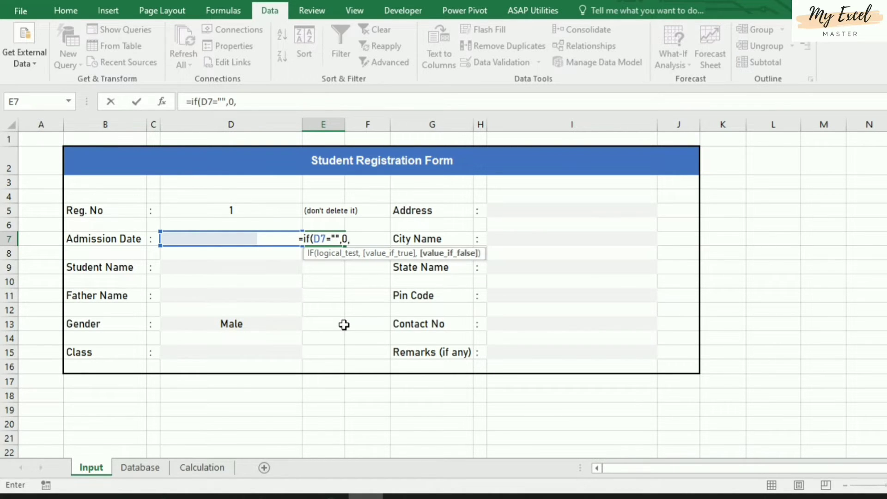
type("1)")
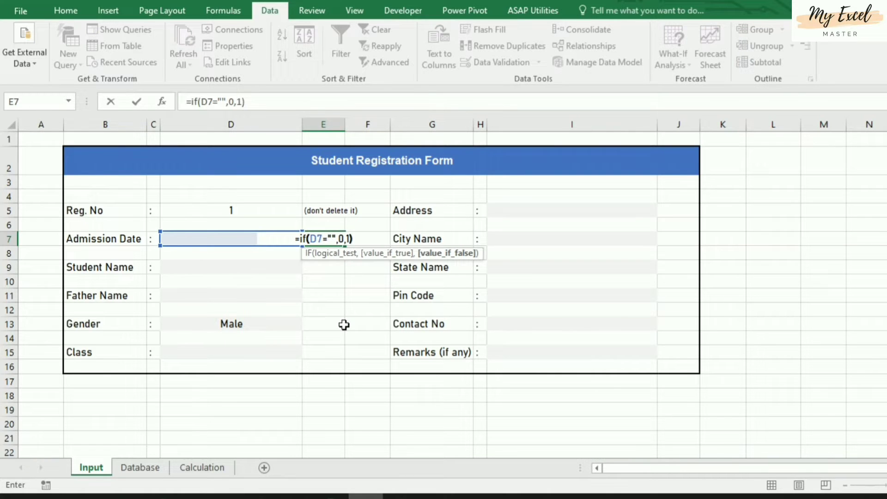
key("Return")
key("Up")
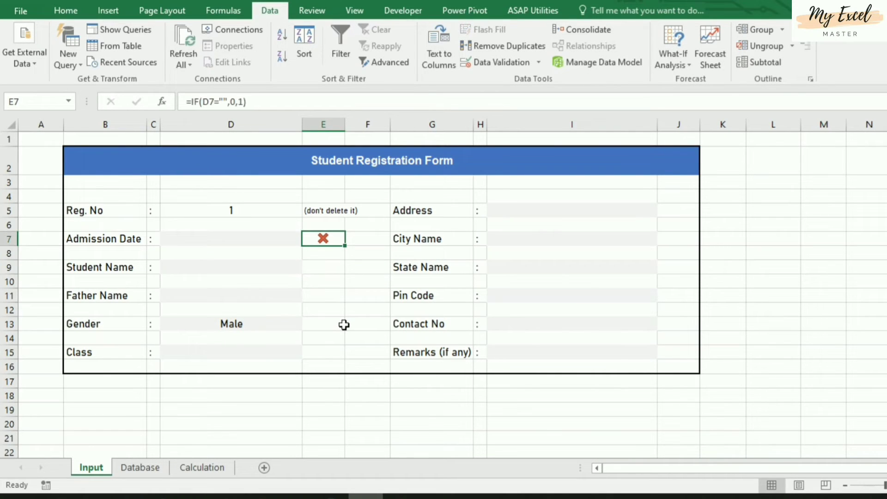
- Clear the conditional formatting rules from E7
left_click(64, 11)
left_click(577, 59)
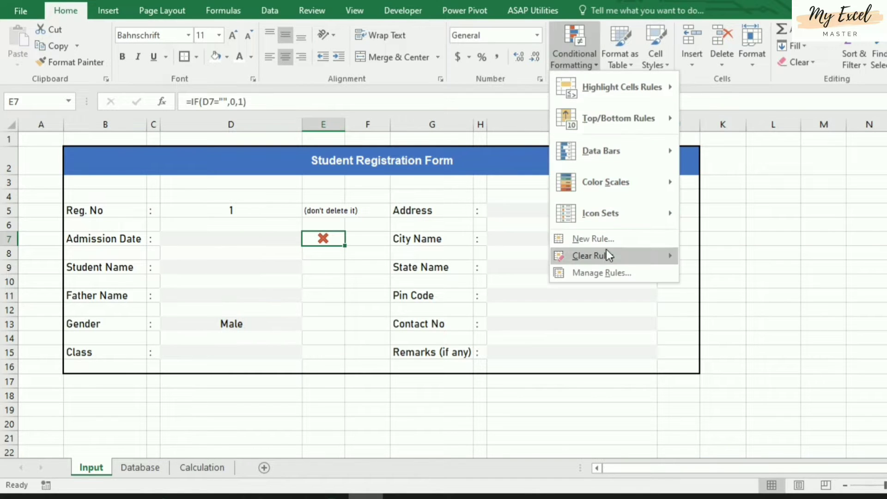
mouse_move(605, 257)
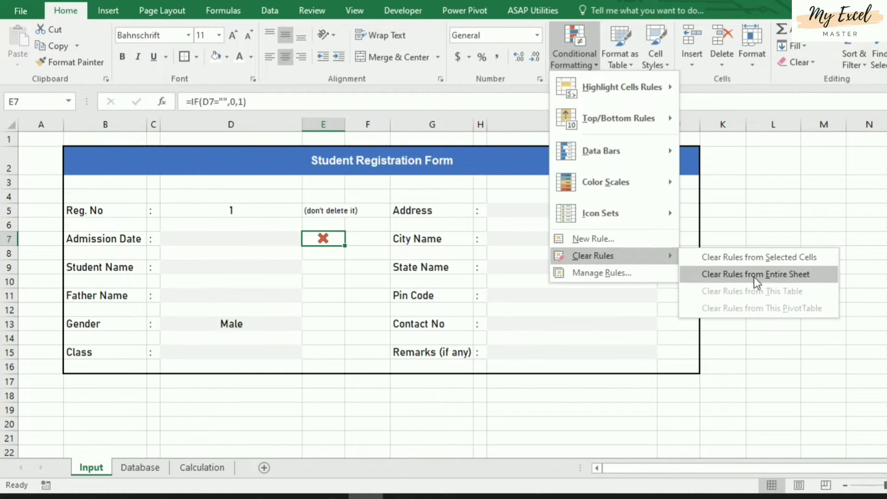
left_click(758, 263)
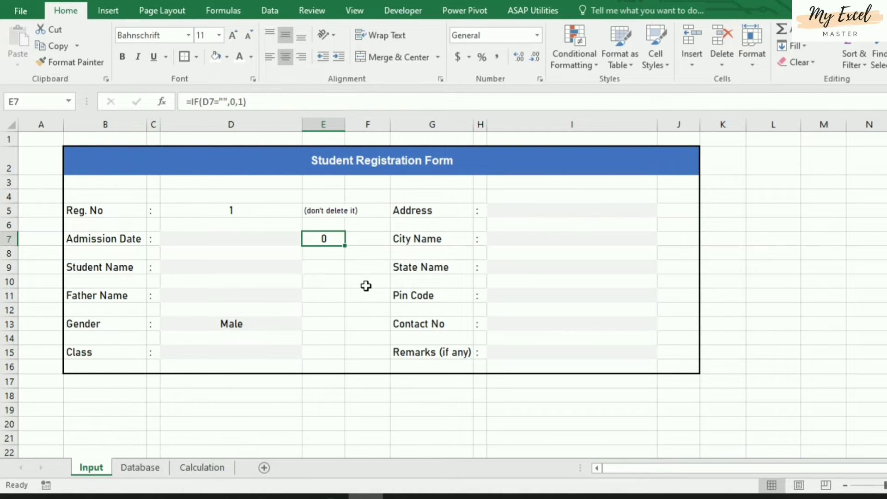
- Test E7 by putting a sample date (8/7/2022) in D7, then deleting it so E7 shows 0
left_click(233, 240)
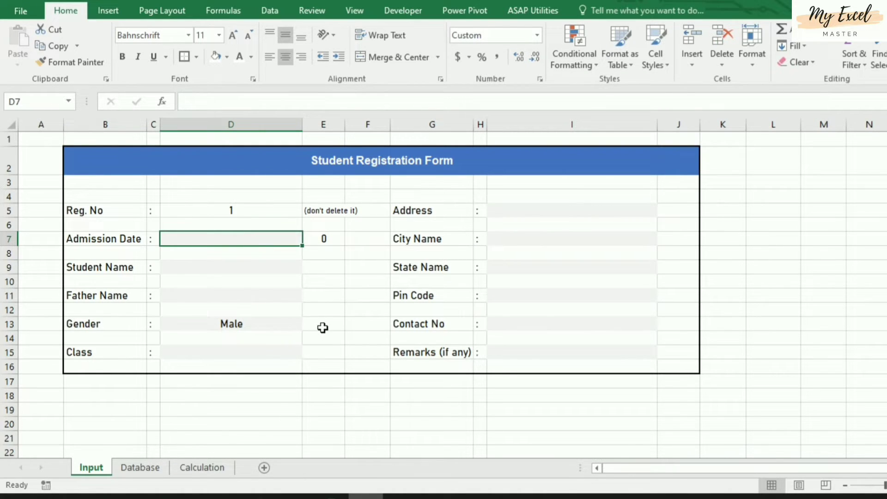
key("ctrl+semicolon")
key("Return")
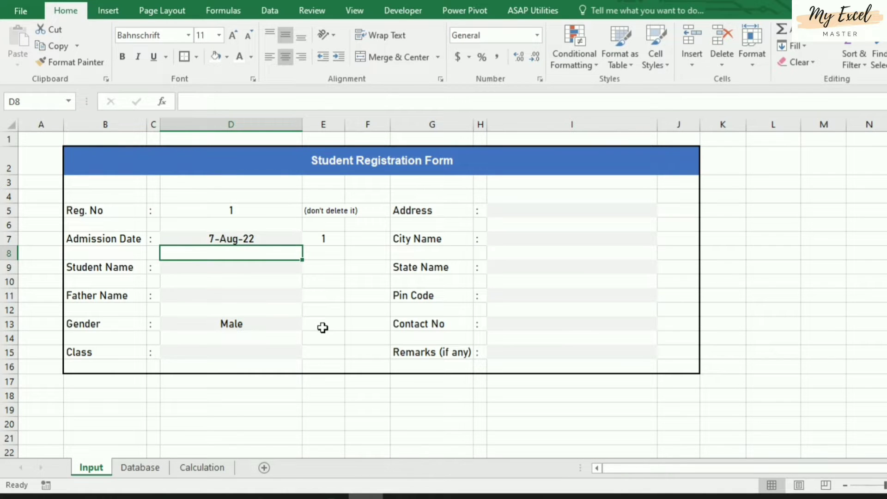
left_click(328, 241)
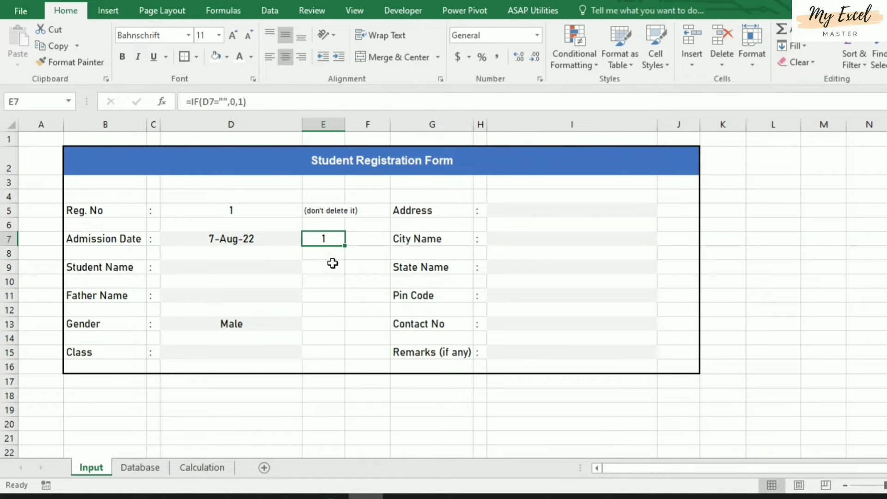
left_click(264, 243)
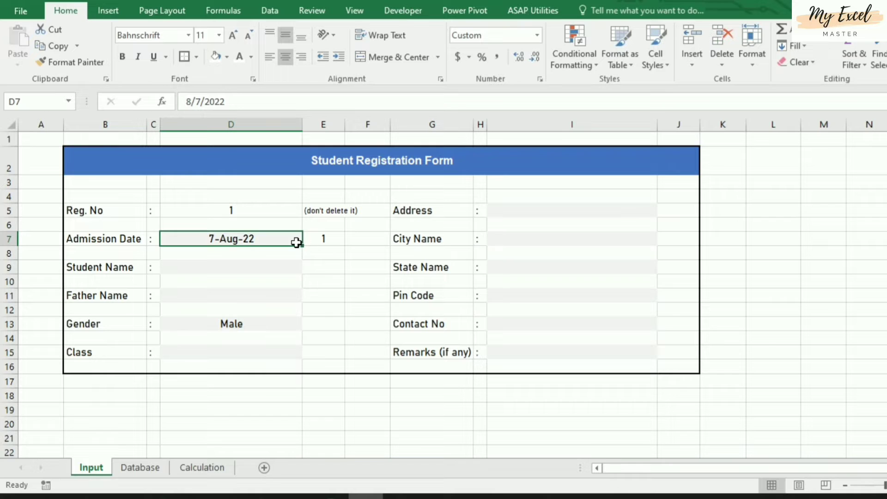
key("Delete")
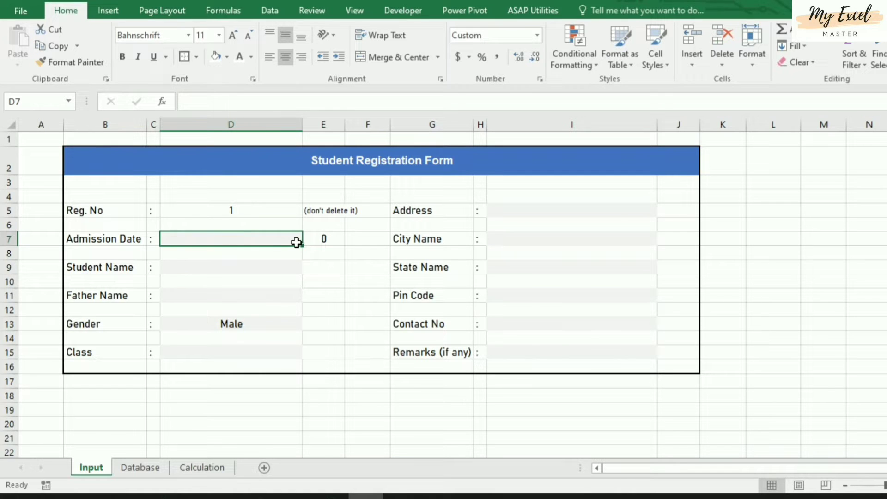
left_click(326, 235)
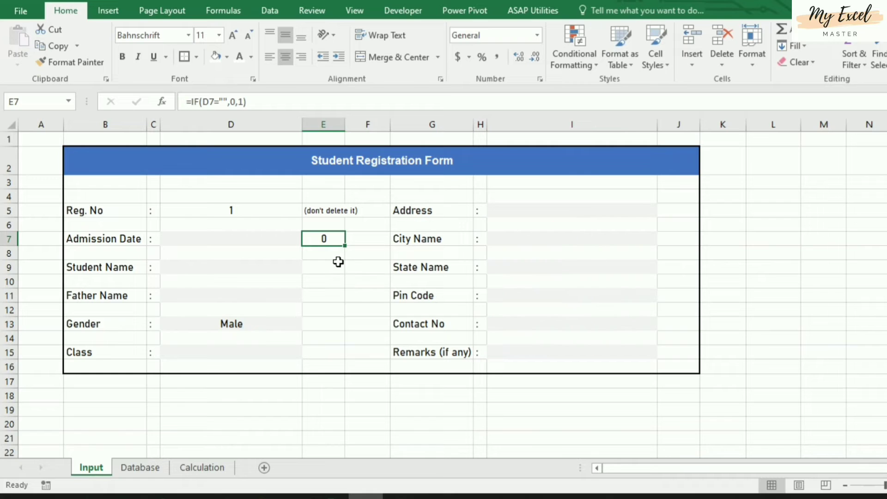
left_click(259, 240)
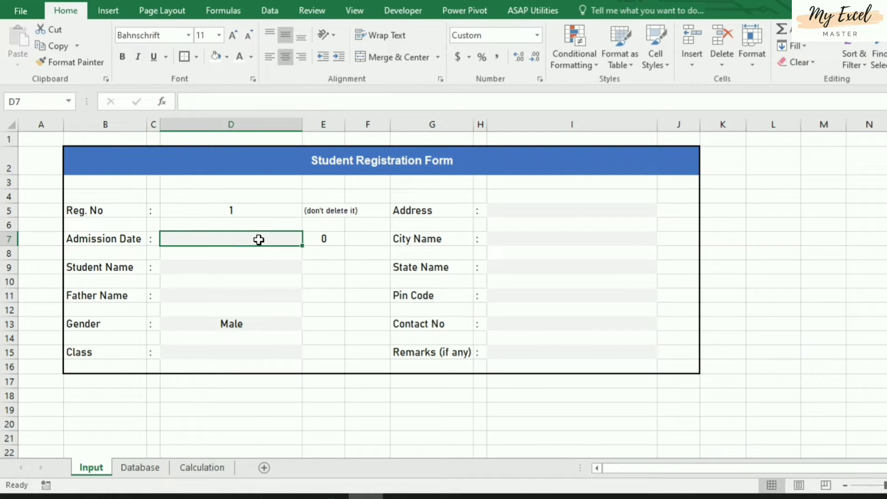
left_click(320, 241)
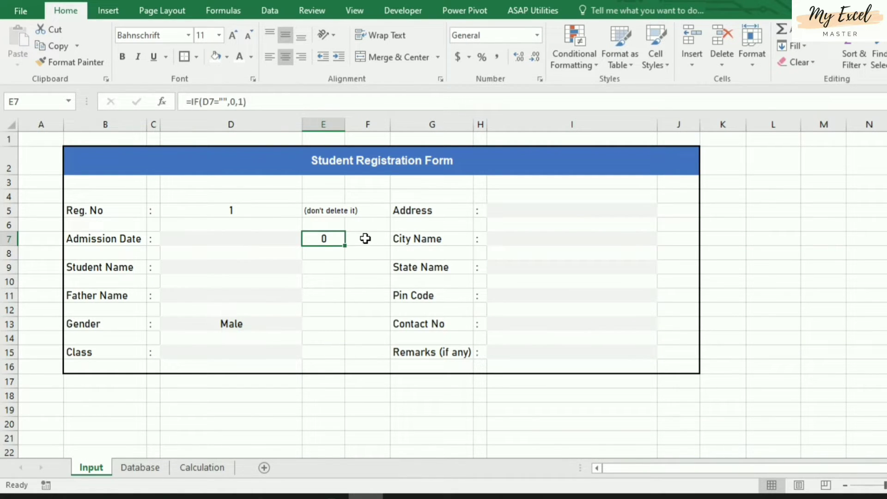
left_click(250, 238)
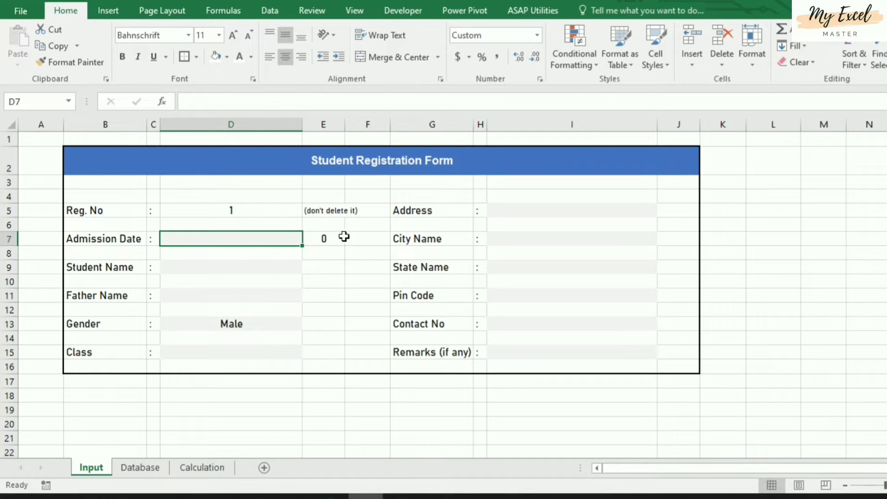
left_click(327, 240)
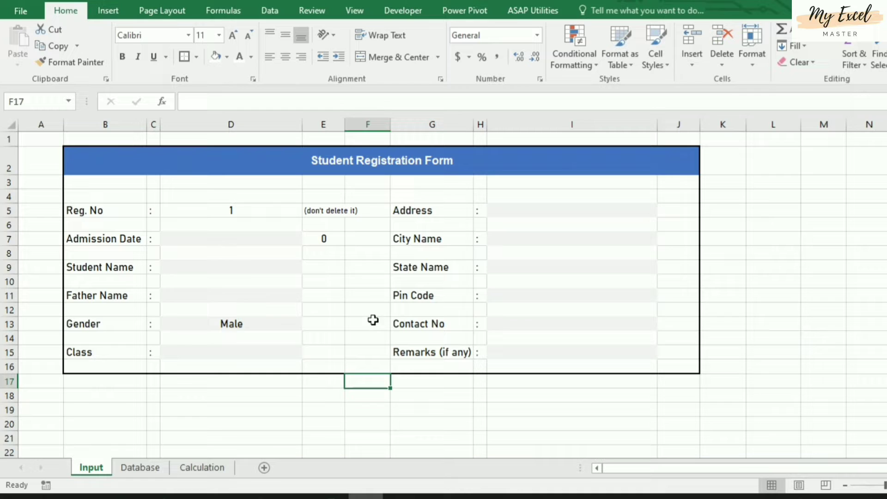
left_click(331, 240)
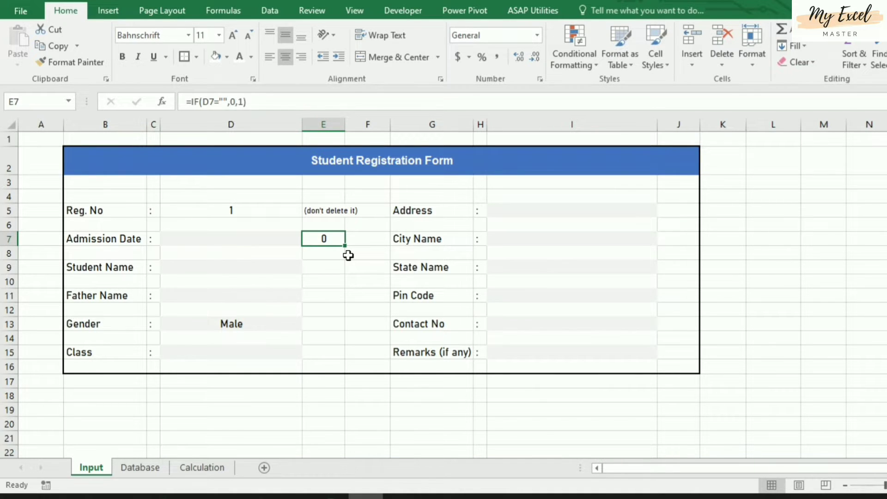
- Start a new conditional formatting rule for E7 using Icon Sets with 3 Symbols (Uncircled)
left_click(569, 56)
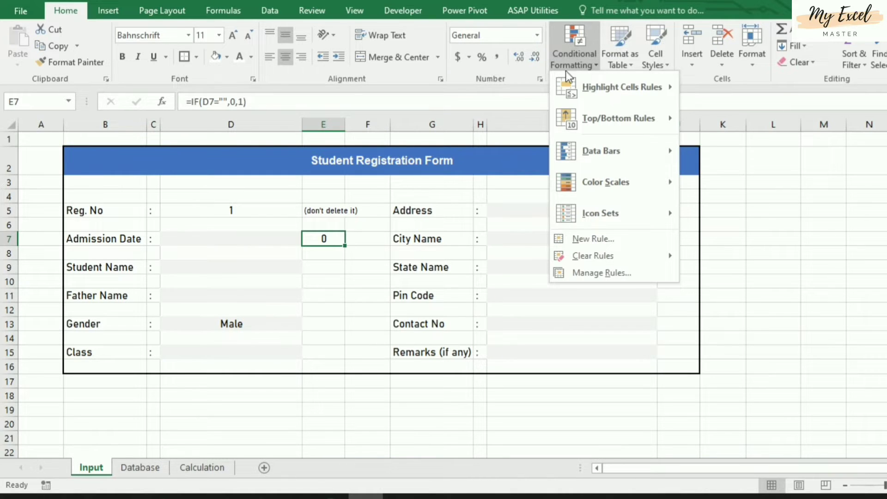
left_click(627, 240)
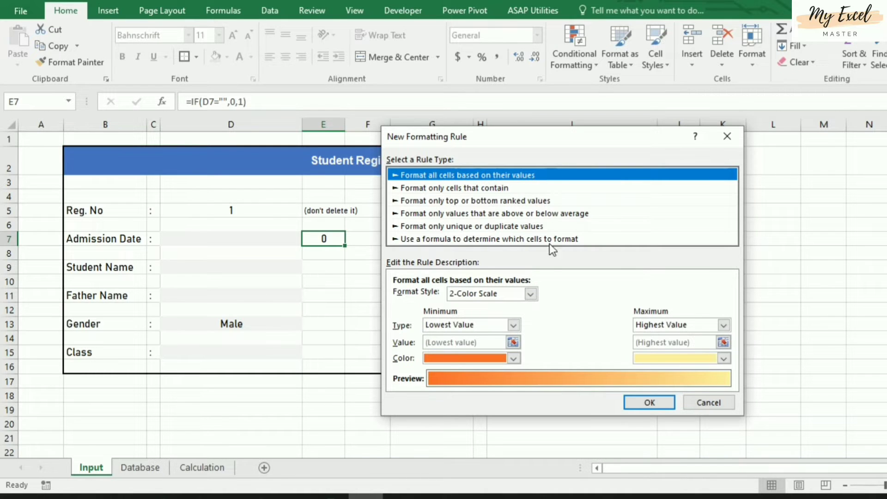
left_click(531, 294)
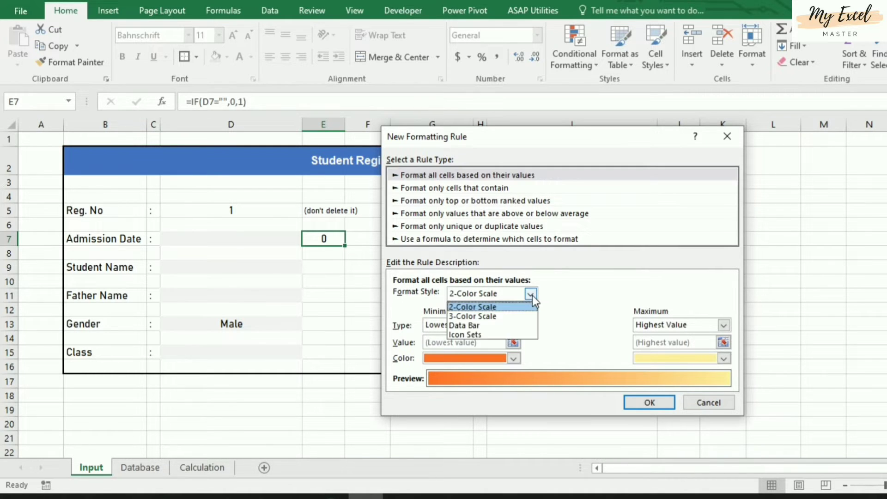
left_click(498, 336)
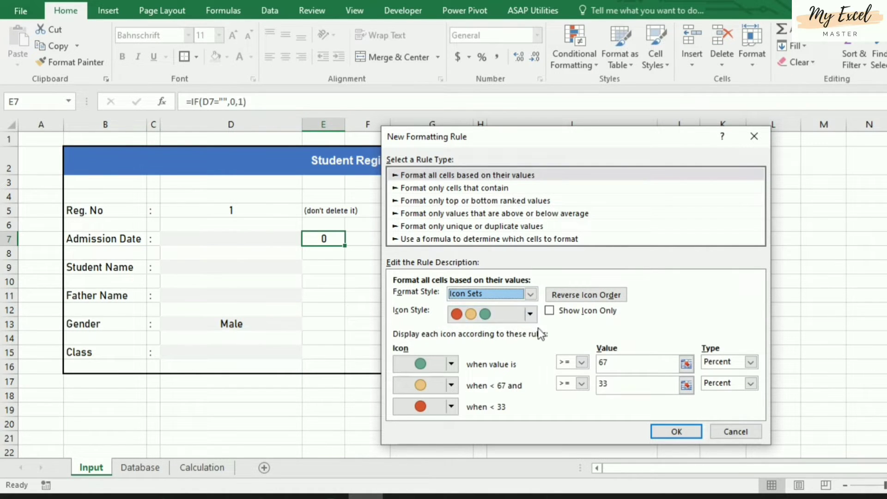
left_click(530, 316)
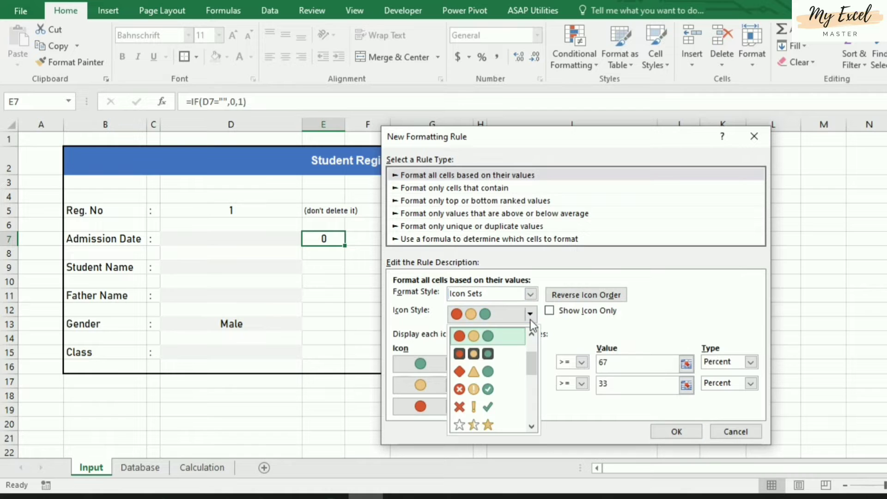
left_click(495, 408)
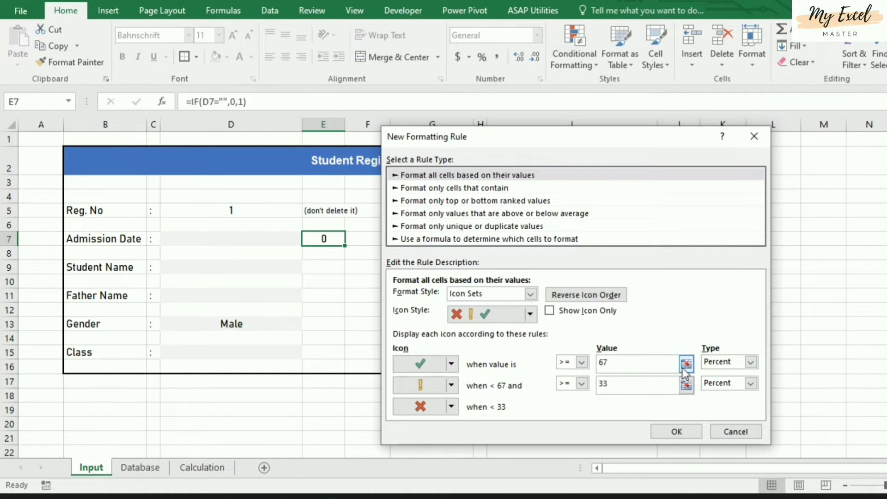
- Set both icon thresholds to Number type, with values >=1 and >=0
left_click(736, 362)
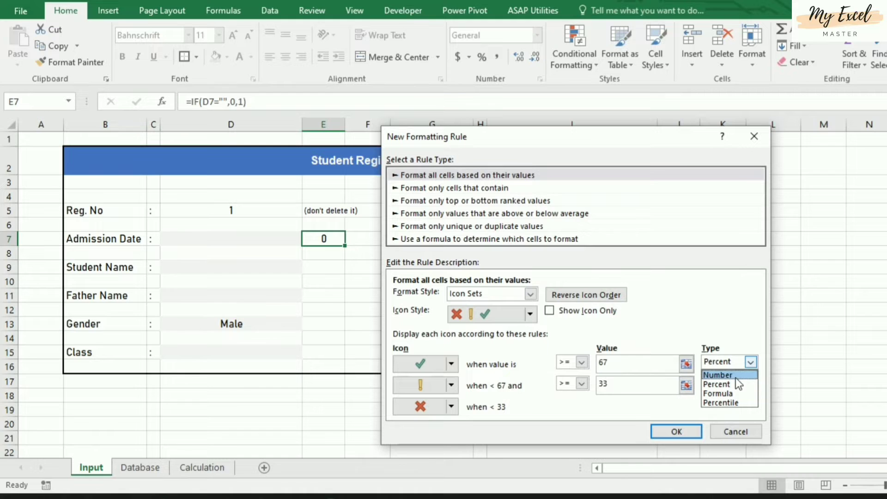
left_click(735, 373)
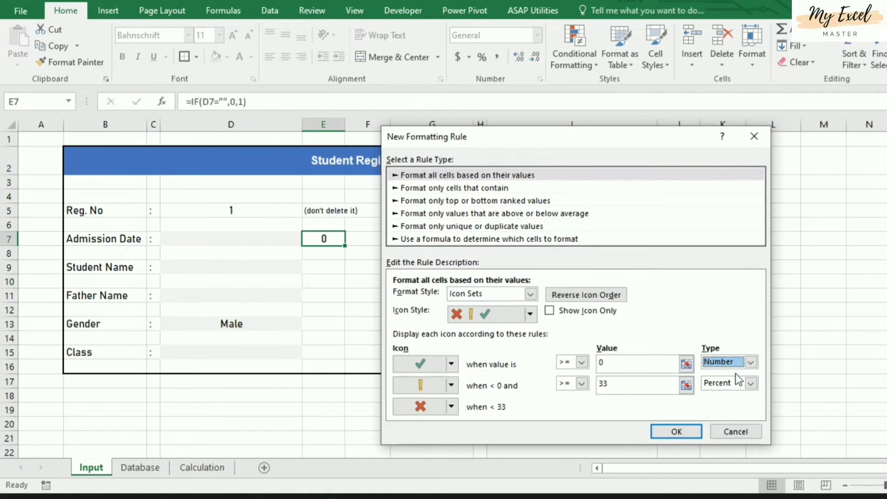
left_click(625, 364)
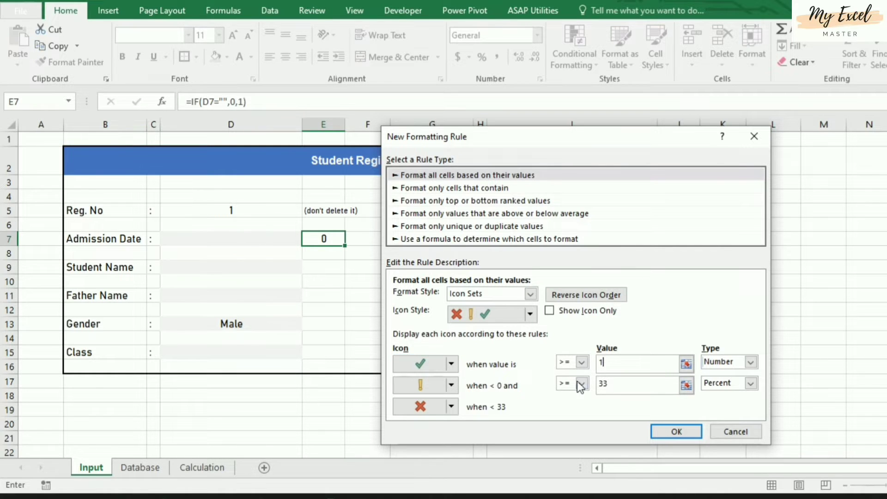
left_click(729, 387)
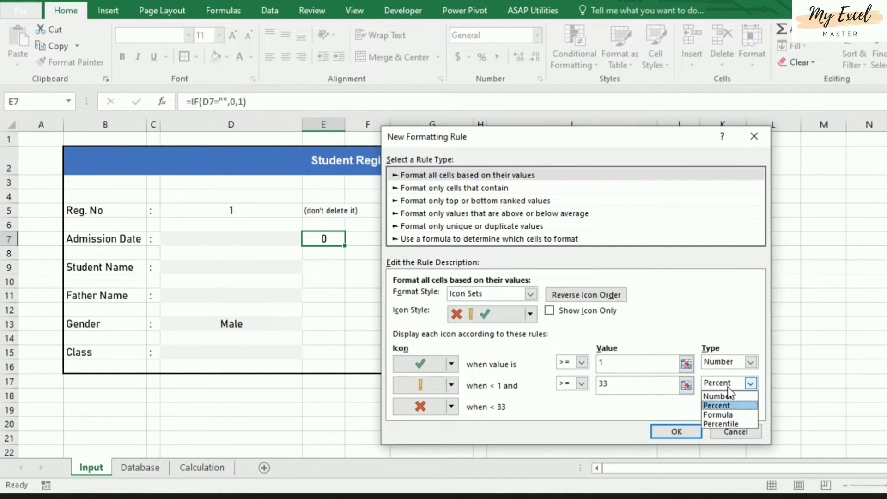
left_click(720, 394)
left_click(657, 384)
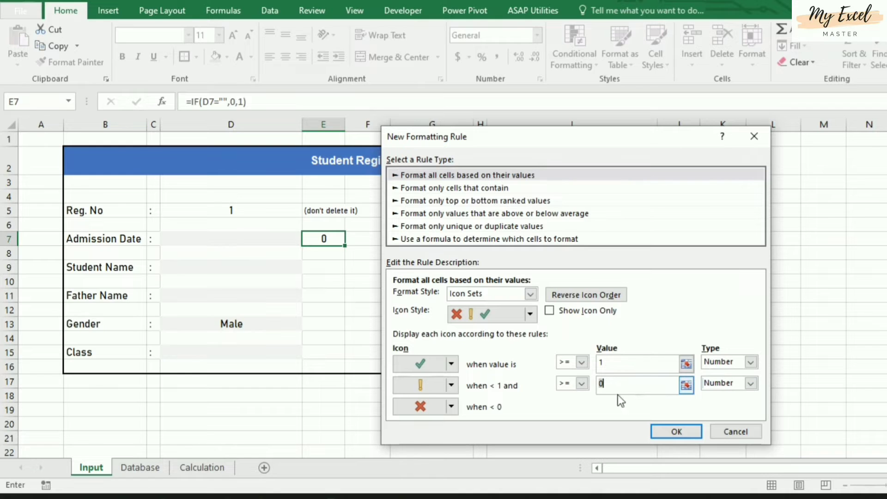
- Give the second icon a red cross and the third no icon, then confirm the rule
left_click(455, 384)
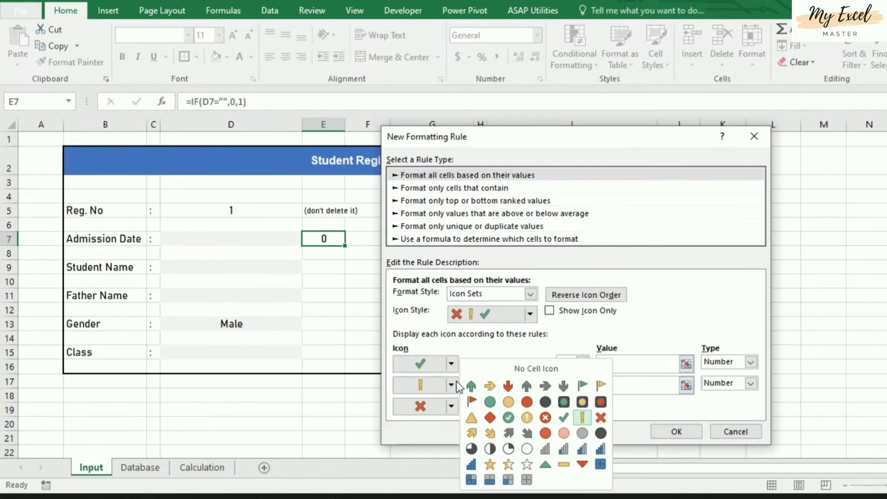
left_click(600, 418)
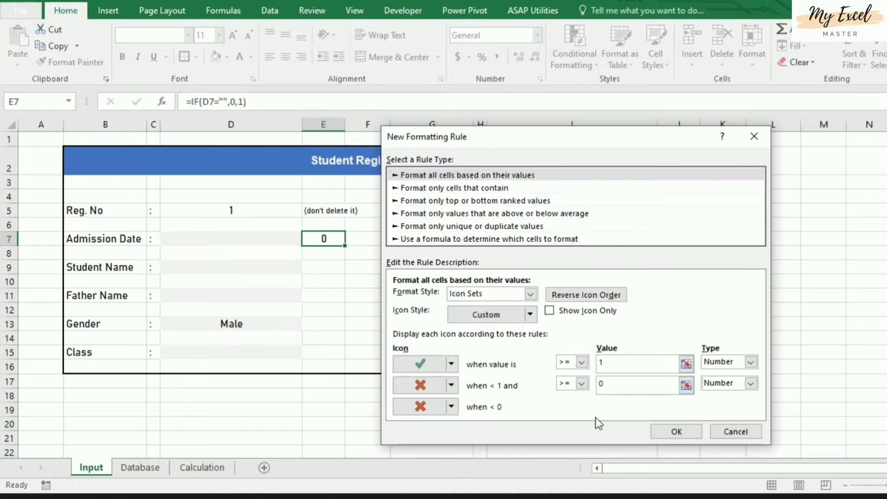
left_click(451, 407)
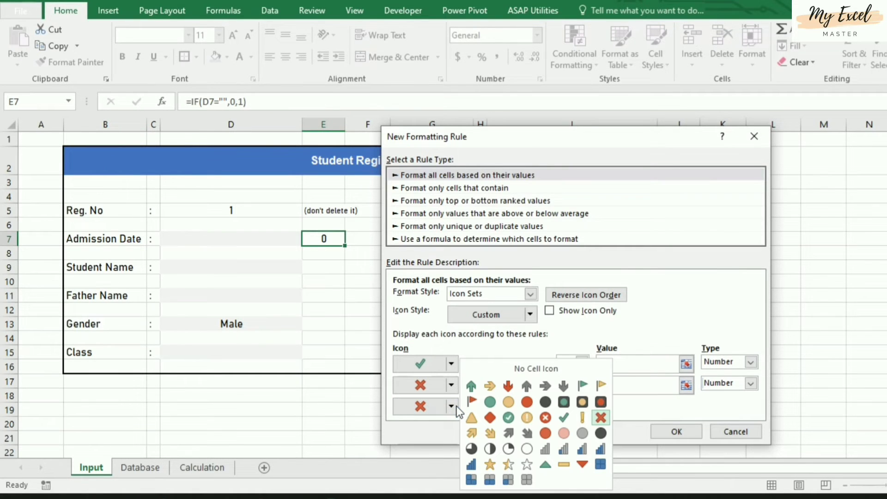
left_click(524, 370)
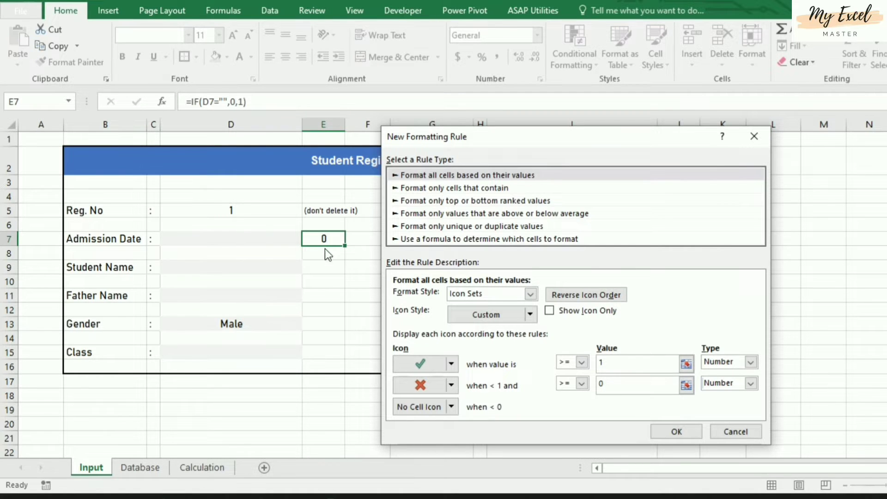
left_click(677, 432)
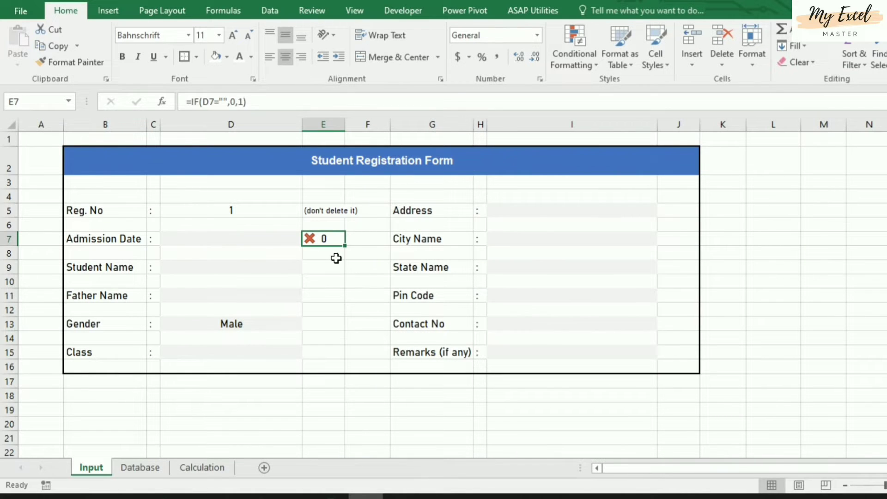
left_click(234, 238)
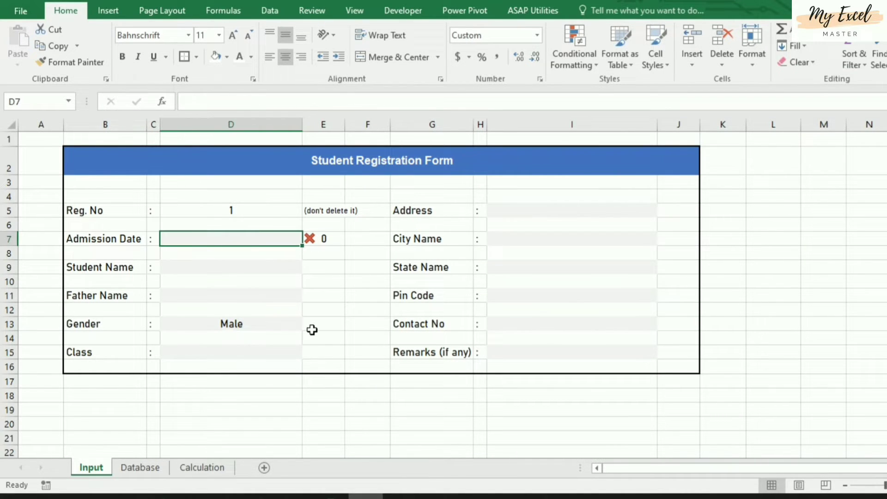
type("8/15")
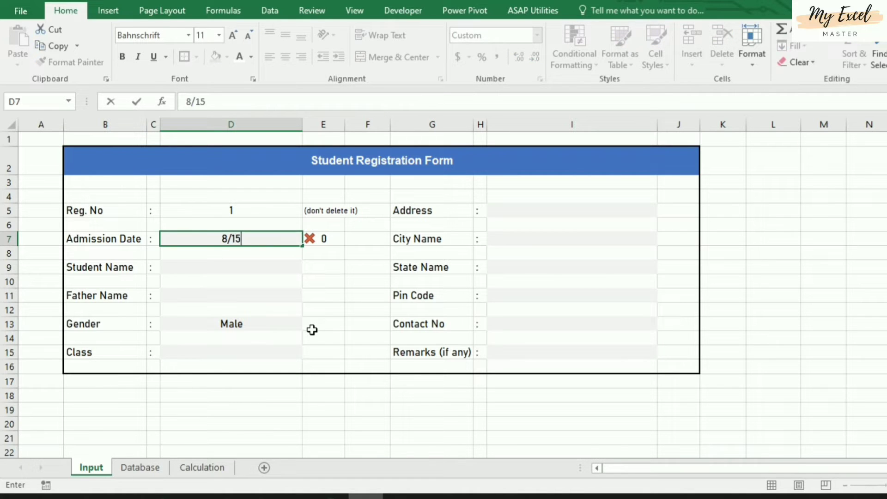
key("Return")
key("Up")
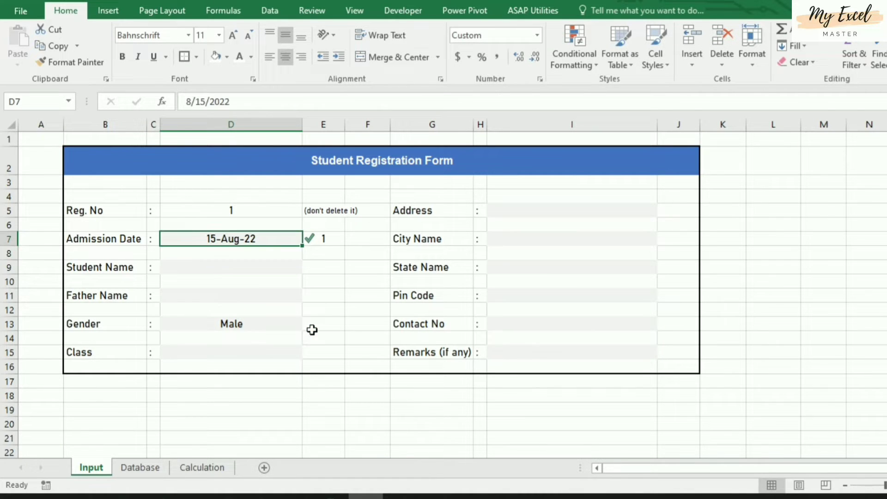
key("Delete")
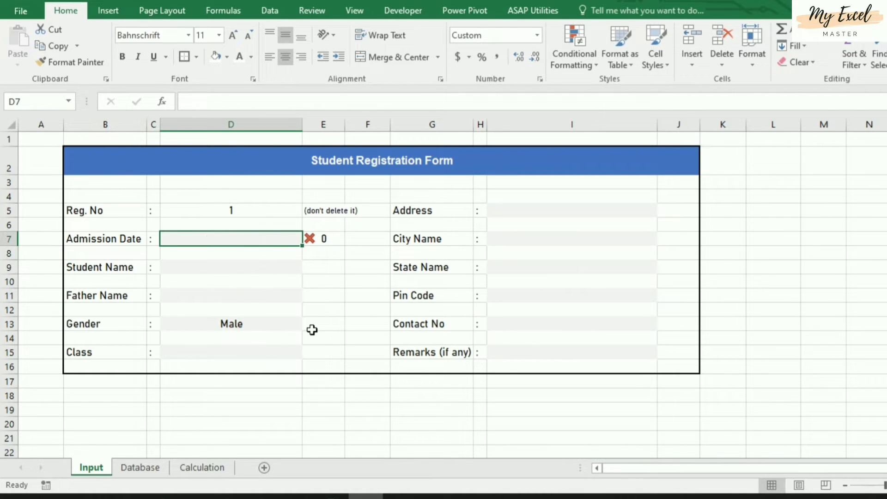
left_click(329, 239)
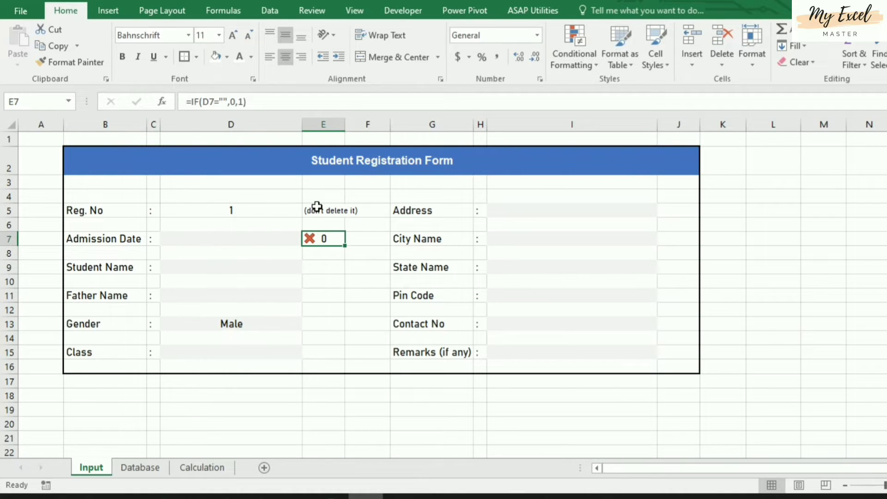
- Edit E7's Icon Set rule via Manage Rules to enable Show Icon Only
left_click(572, 60)
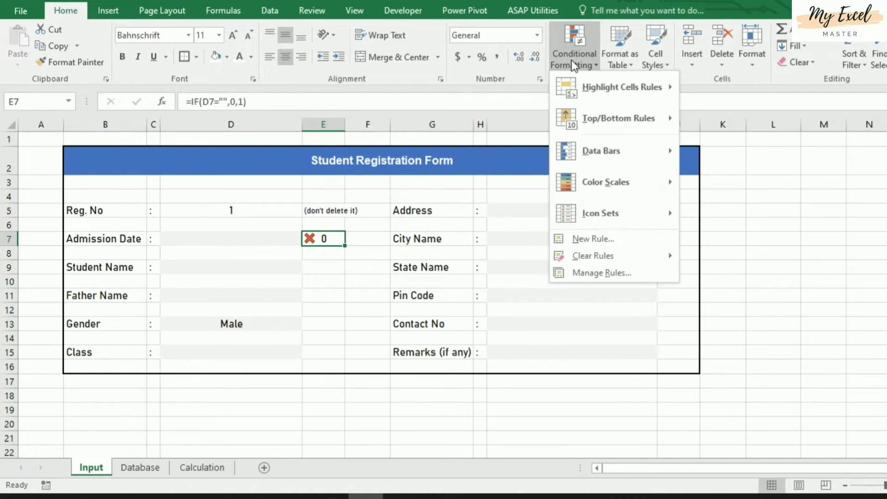
left_click(603, 273)
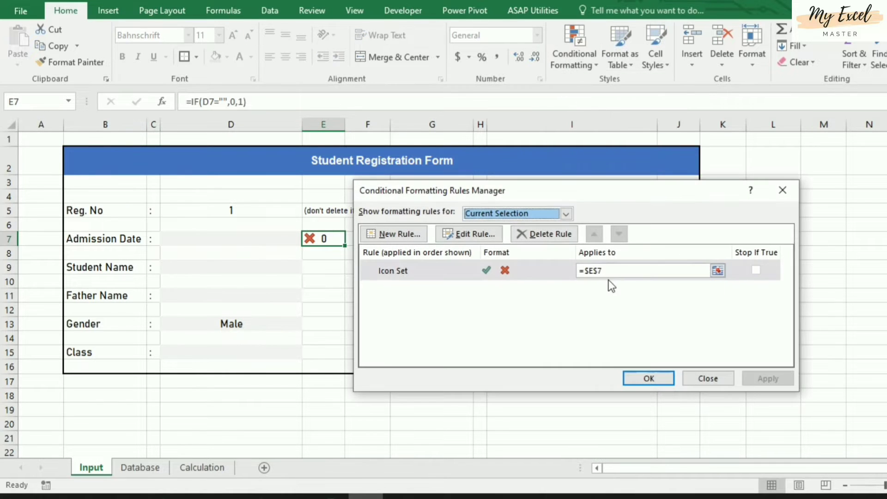
left_click(424, 273)
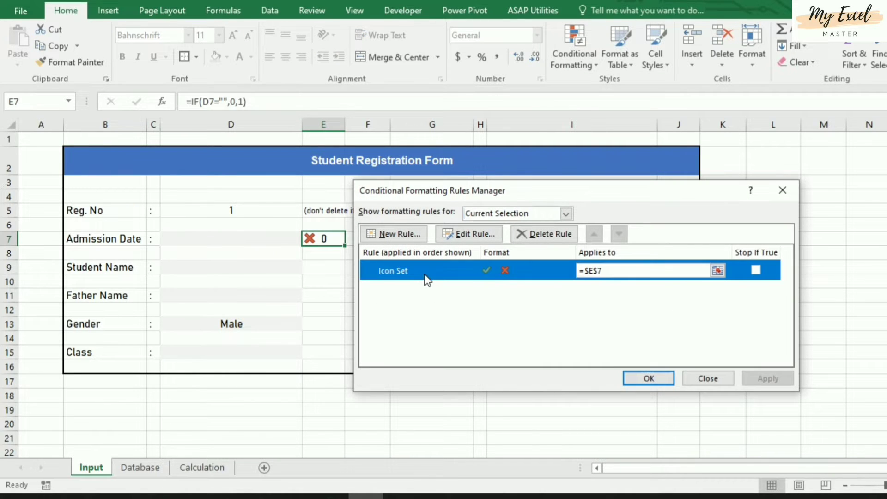
left_click(463, 234)
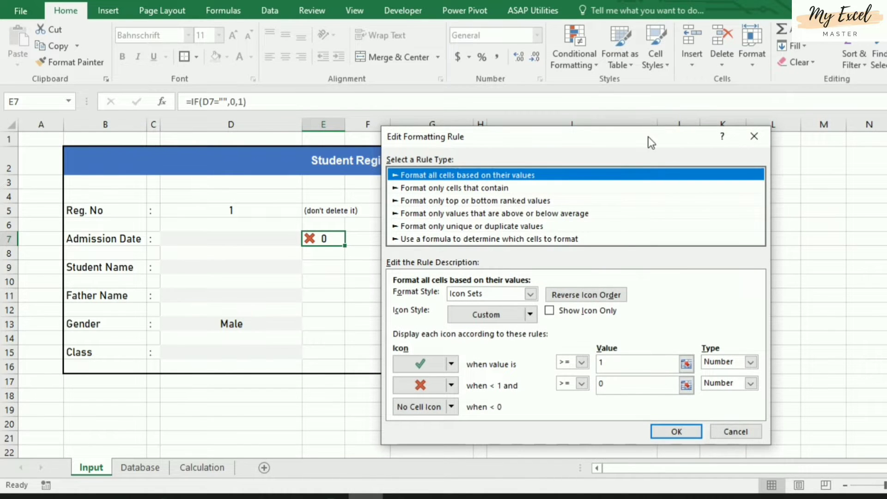
left_click_drag(647, 137, 652, 107)
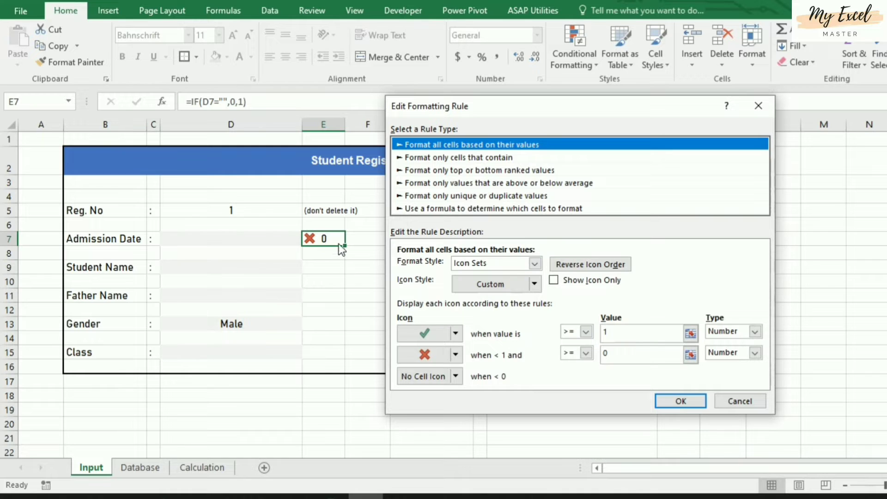
left_click(554, 281)
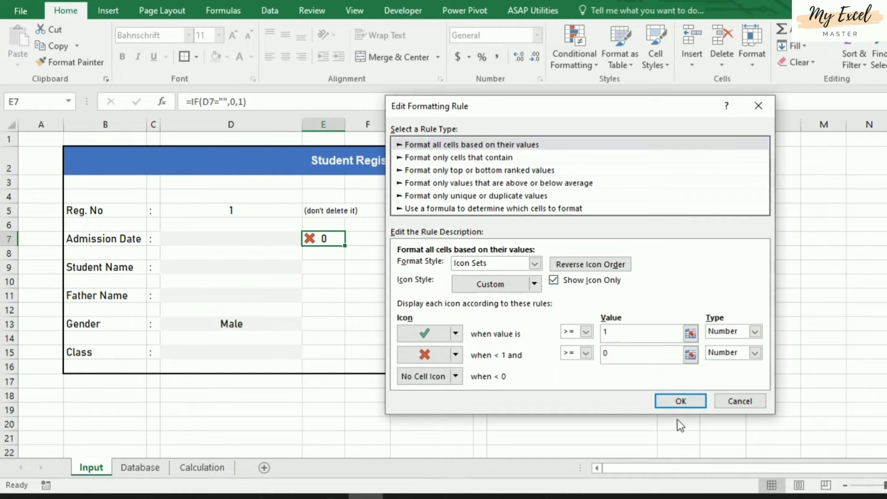
left_click(681, 401)
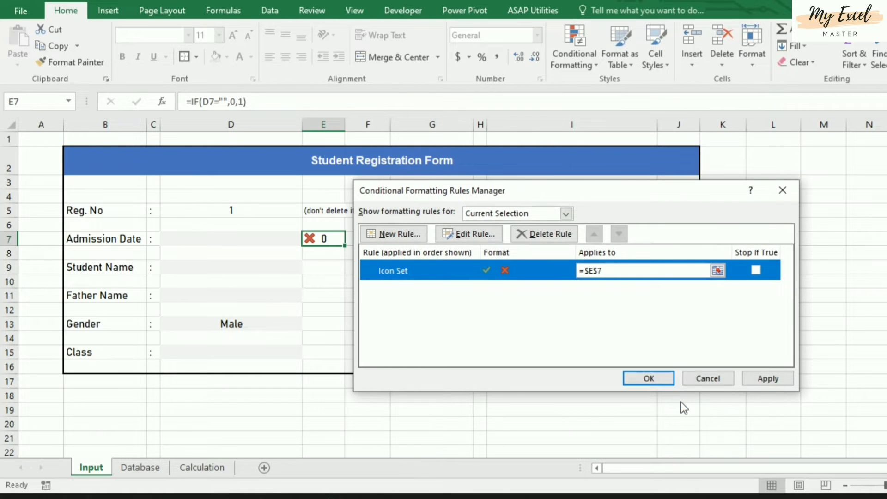
left_click(770, 380)
left_click(649, 378)
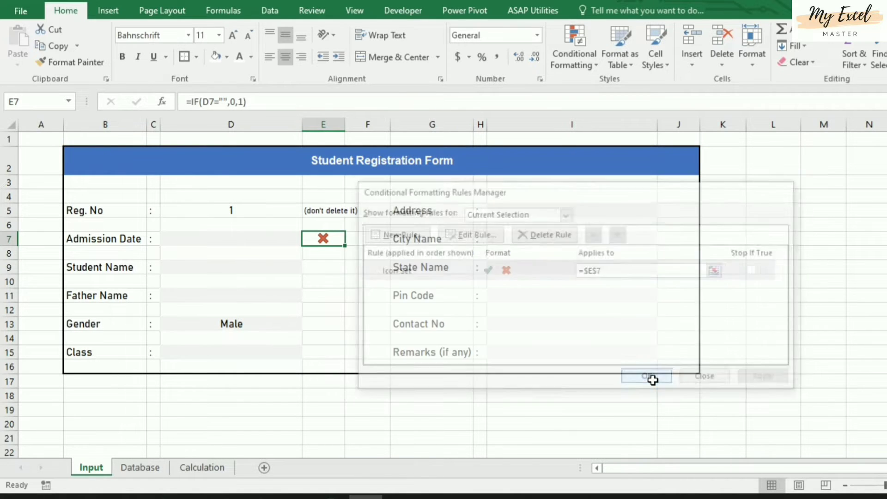
- Copy E7's status formula into E9, E11, E13 and E15
left_click(372, 391)
left_click(335, 238)
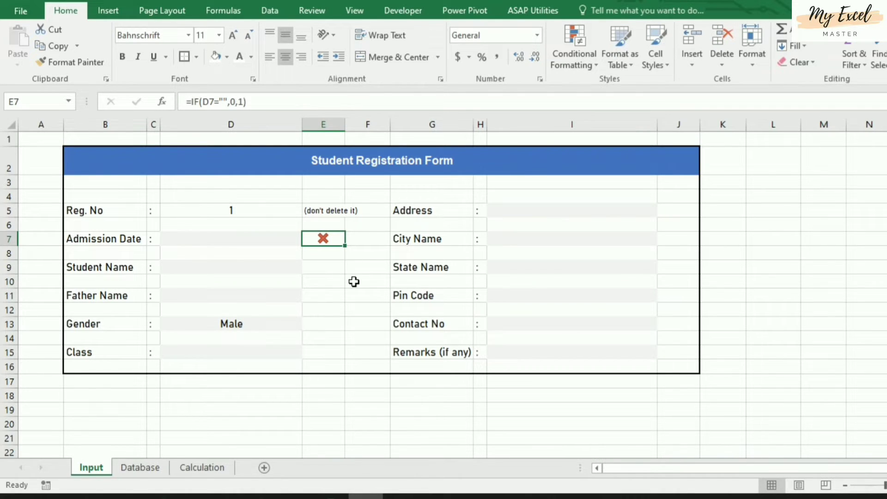
key("ctrl+c")
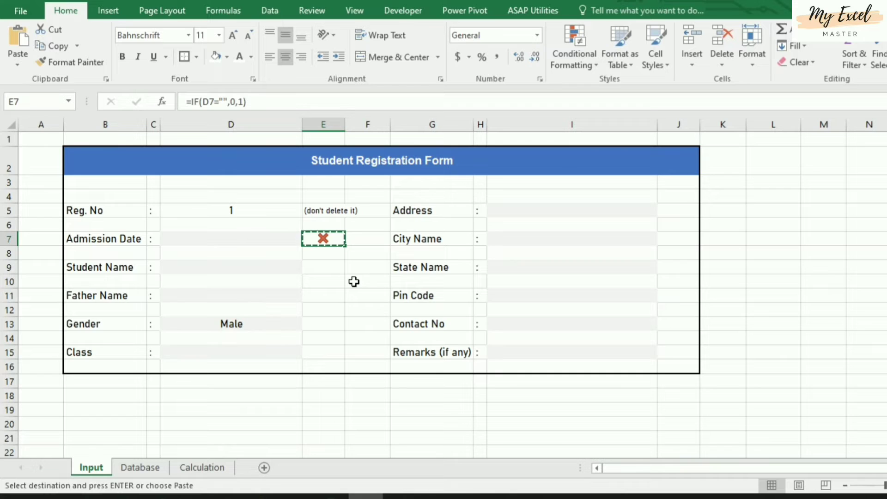
left_click(329, 267)
key("ctrl+v")
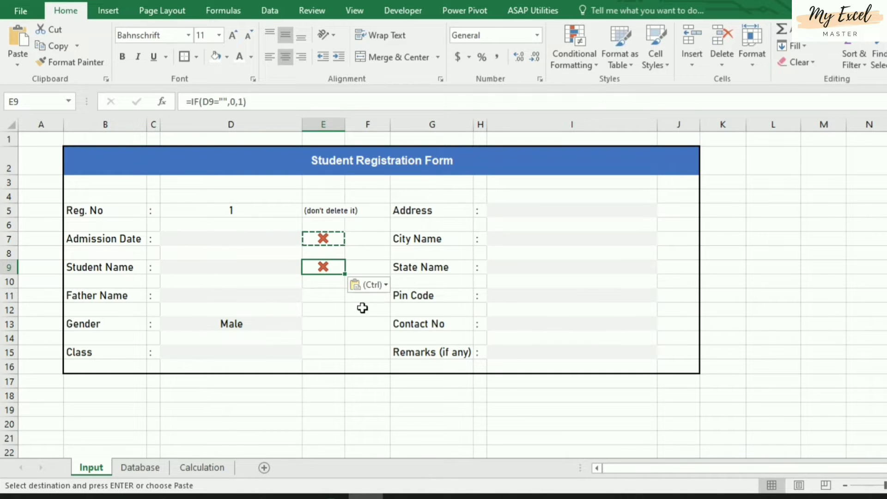
left_click(327, 300)
key("ctrl+v")
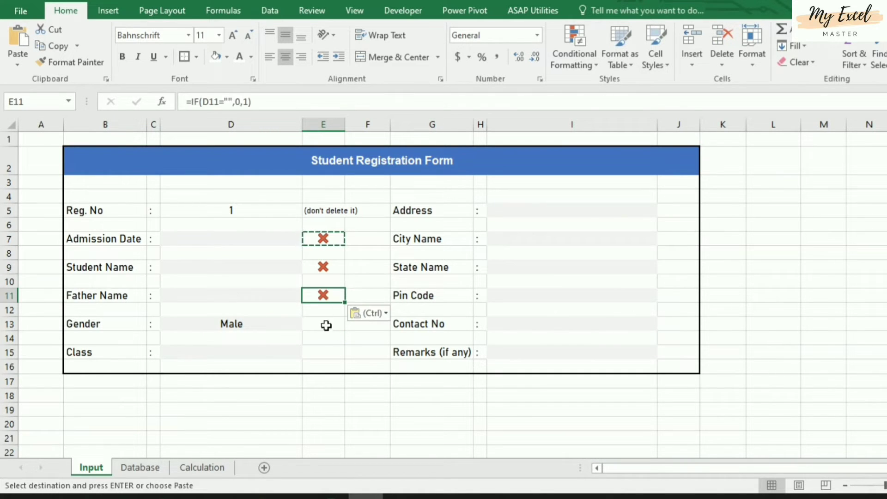
left_click(326, 325)
key("ctrl+v")
left_click(326, 353)
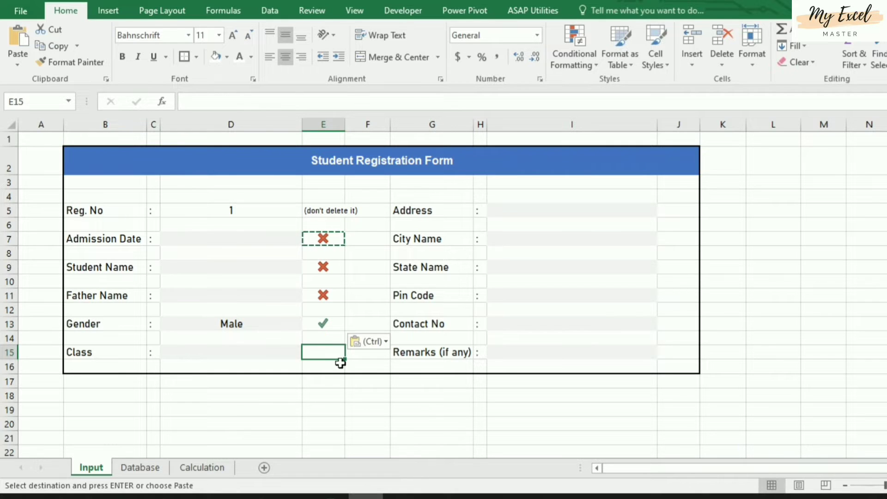
key("ctrl+v")
- Paste the status formula into J5, J7, J9, J11 and J13, then end copy mode
left_click(675, 213)
key("ctrl+v")
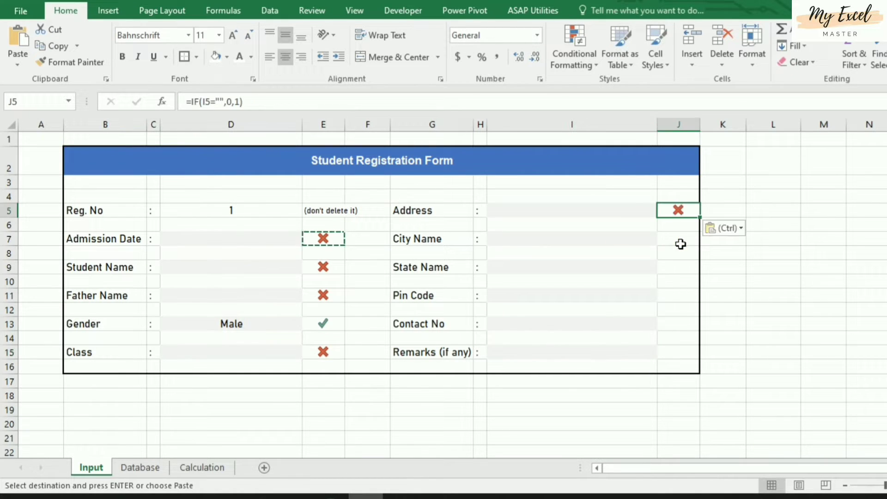
left_click(680, 236)
key("ctrl+v")
left_click(681, 266)
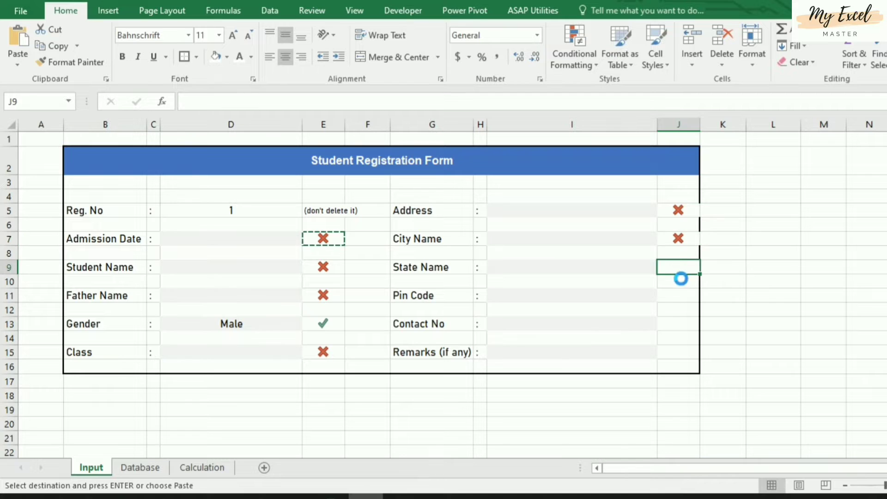
key("ctrl+v")
left_click(681, 294)
key("ctrl+v")
left_click(681, 323)
key("ctrl+v")
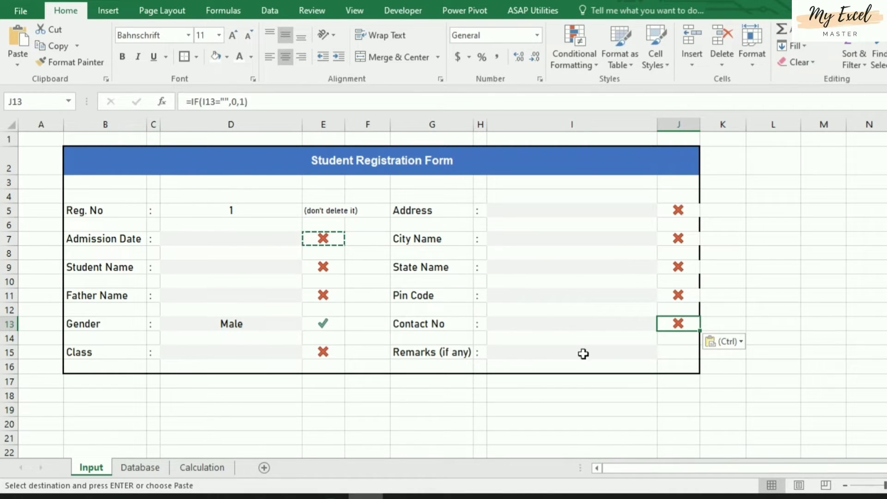
key("Escape")
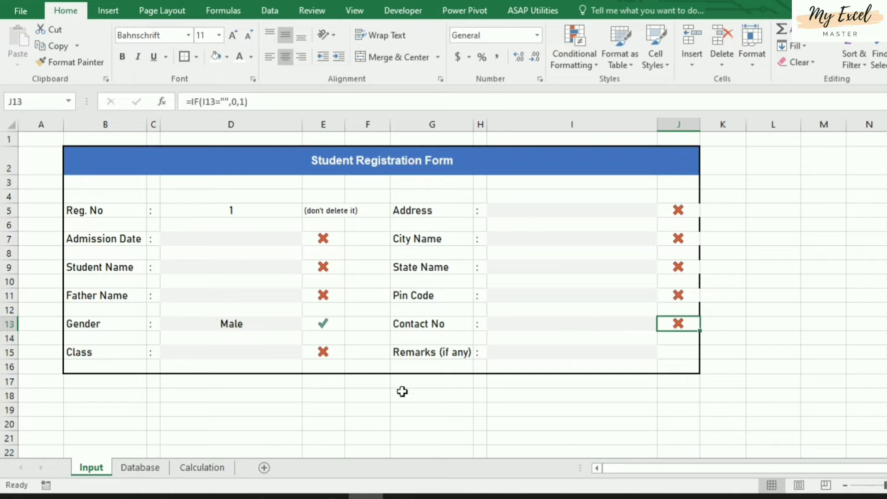
left_click(347, 418)
left_click(225, 323)
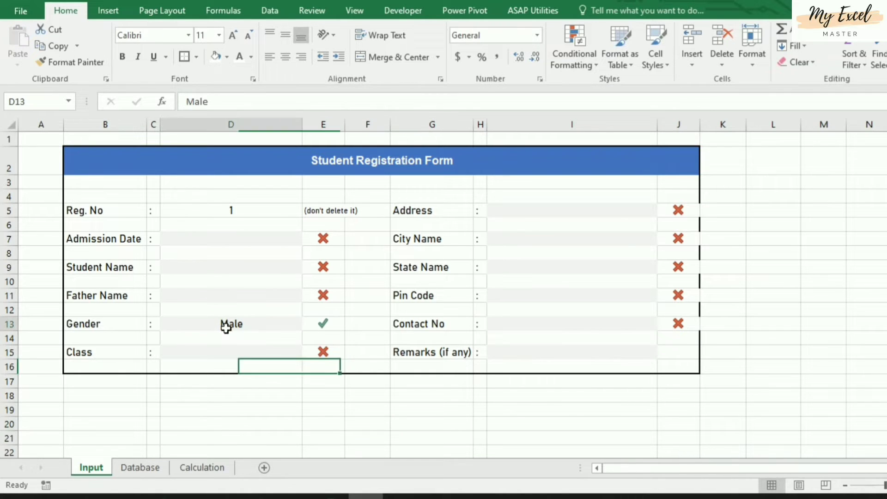
- Clear Male from the Gender cell D13 and put a Thick Box Border around B2:J16
key("Delete")
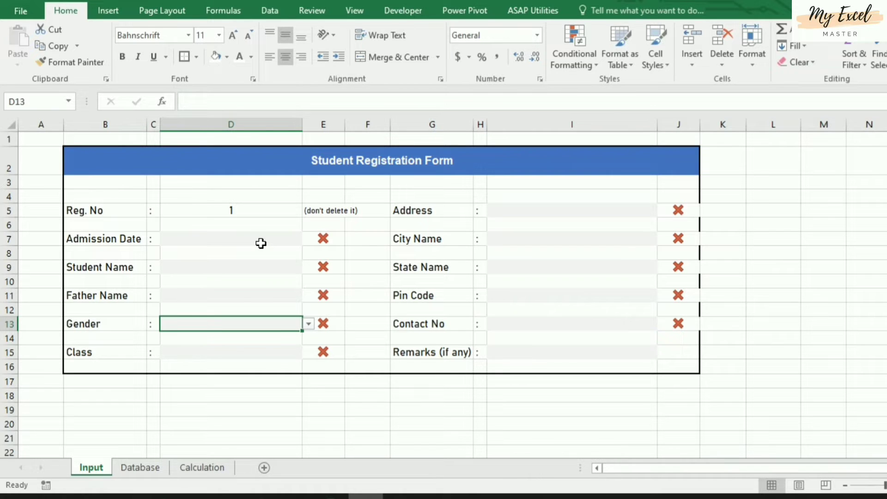
left_click(241, 236)
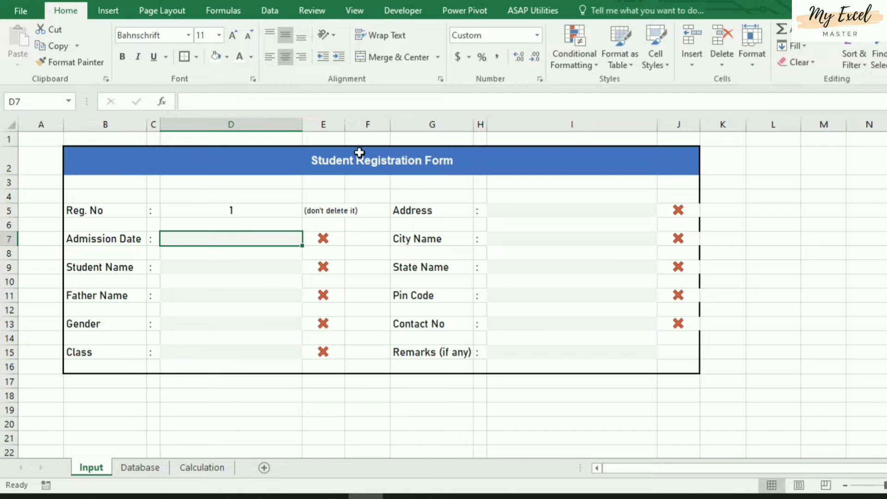
left_click(154, 164)
left_click(686, 366, "shift")
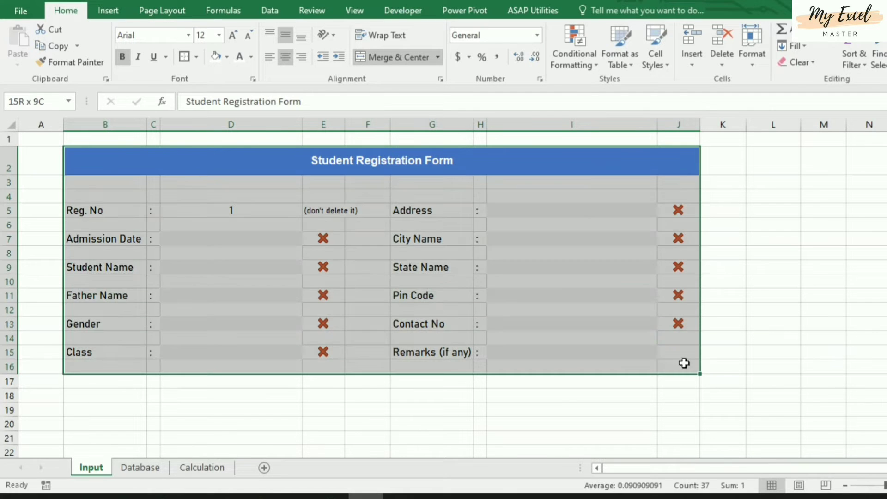
left_click(185, 57)
left_click(772, 367)
left_click(391, 419)
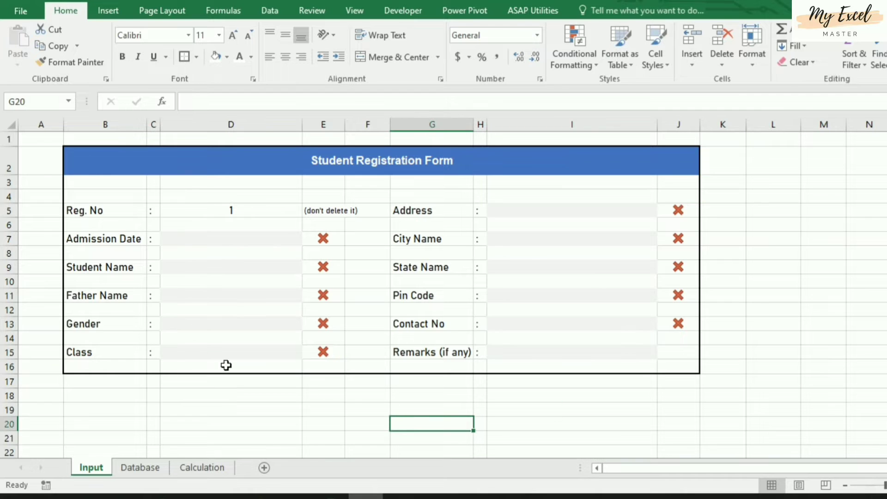
left_click_drag(788, 178, 812, 346)
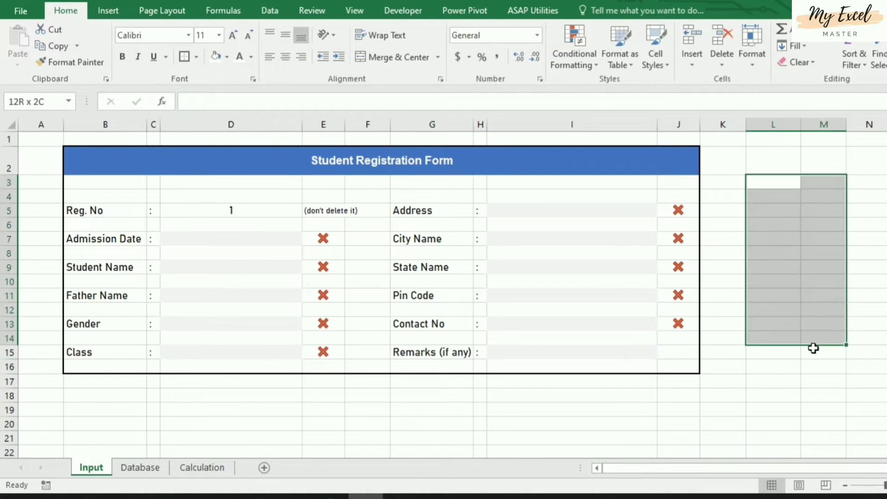
left_click(754, 419)
left_click(218, 425)
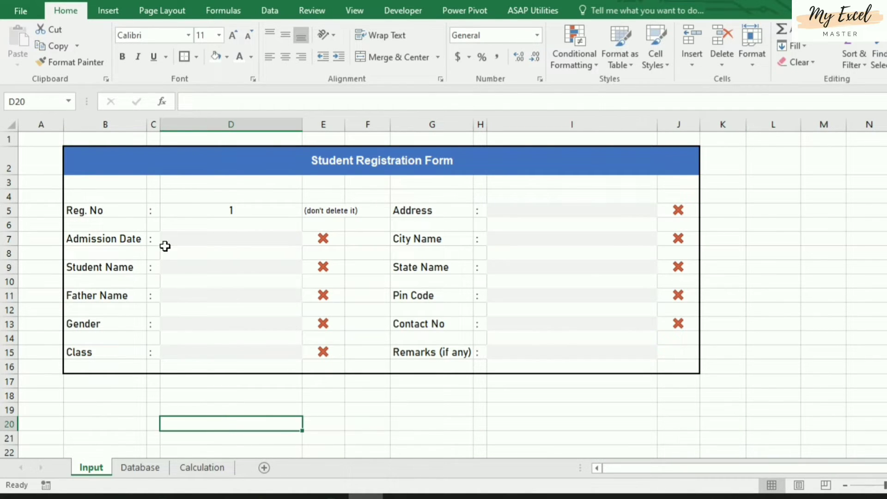
left_click(354, 11)
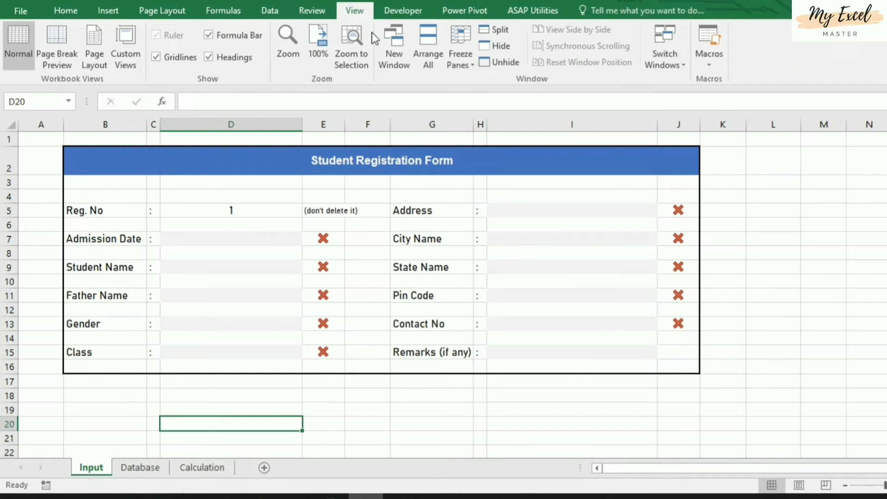
- Turn off gridlines on the Input sheet, then switch to the Database sheet
left_click(157, 58)
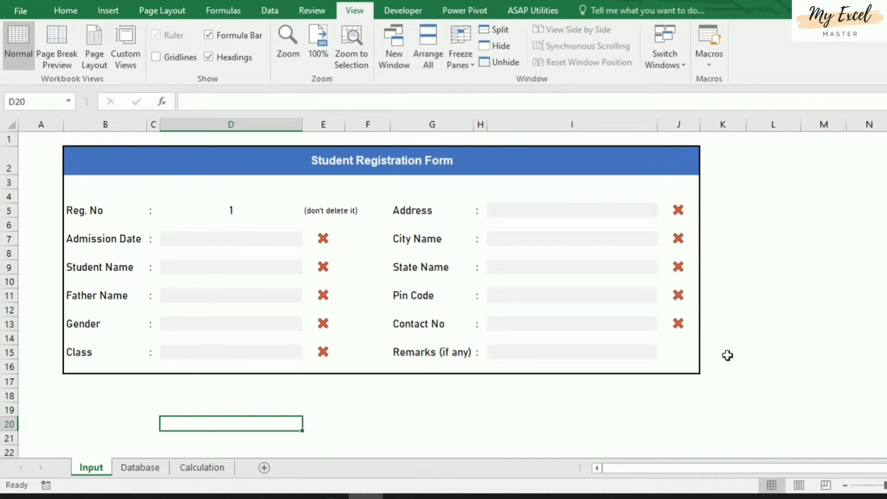
left_click(653, 423)
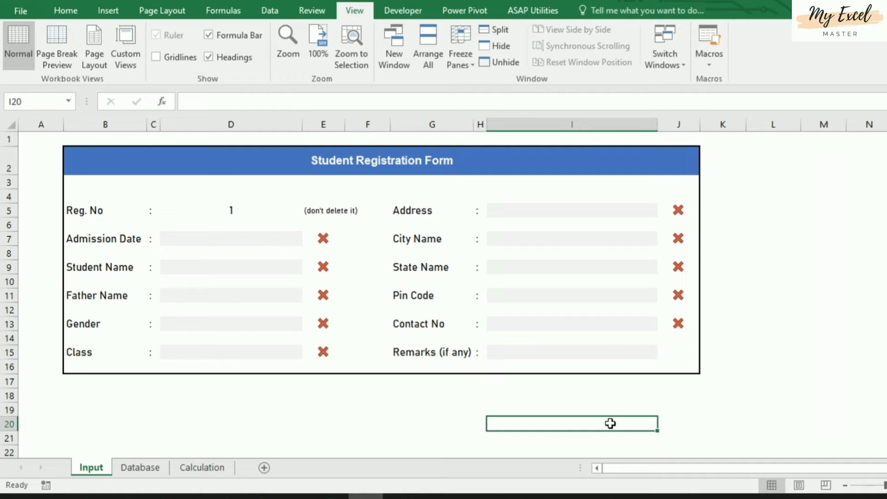
left_click(340, 425)
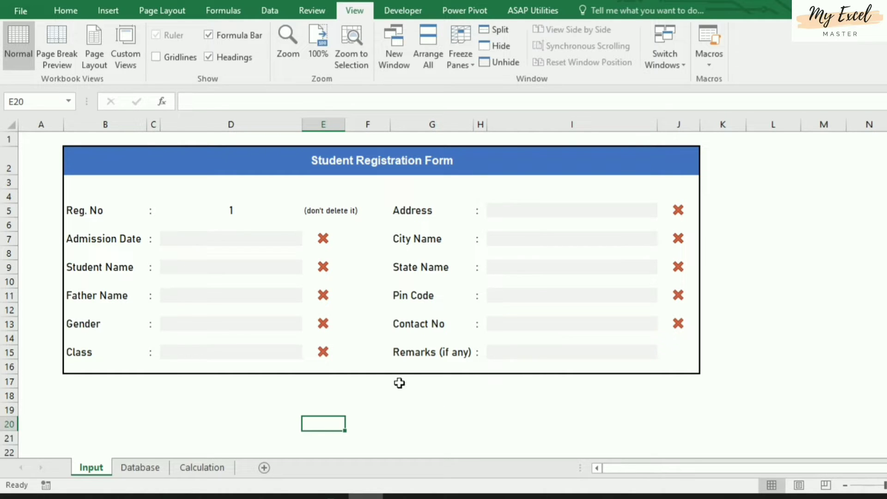
left_click(128, 470)
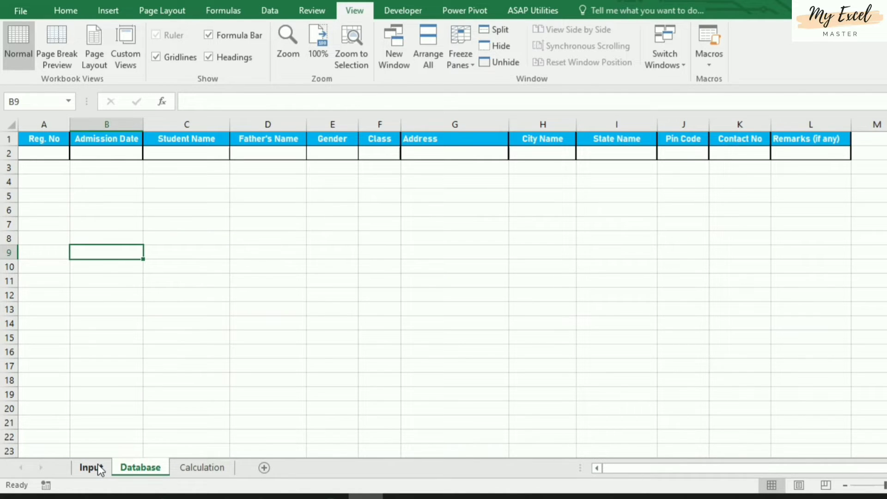
- Switch back to the Input sheet and select cell N7 right of the form
left_click(98, 467)
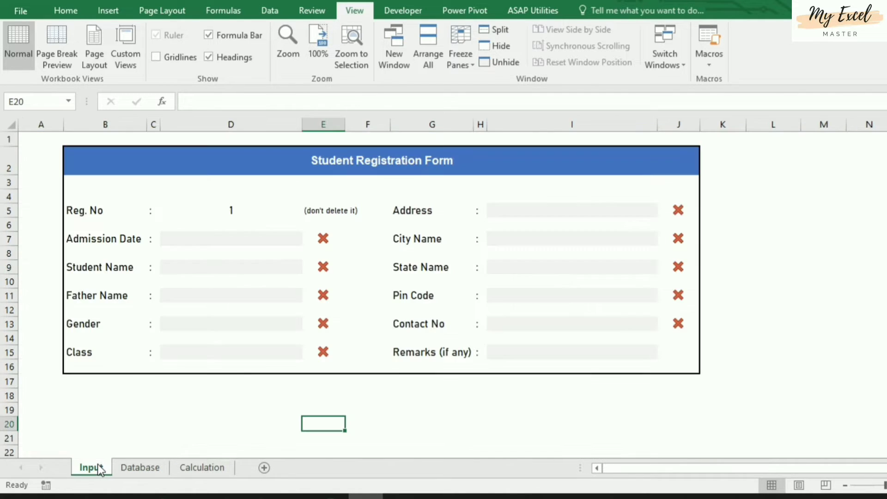
left_click(373, 394)
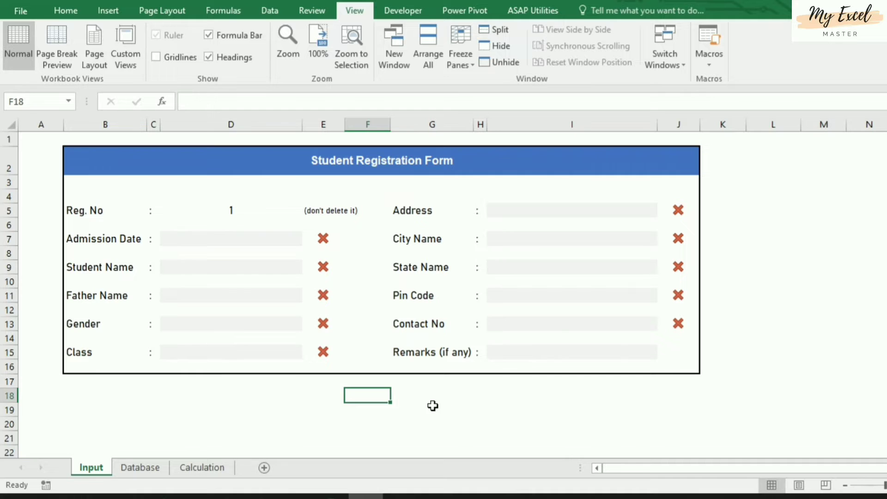
left_click(811, 252)
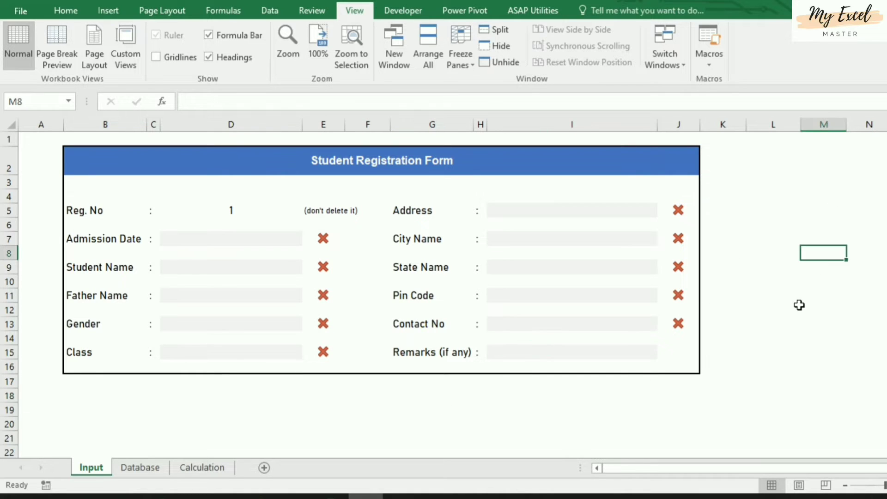
left_click(880, 238)
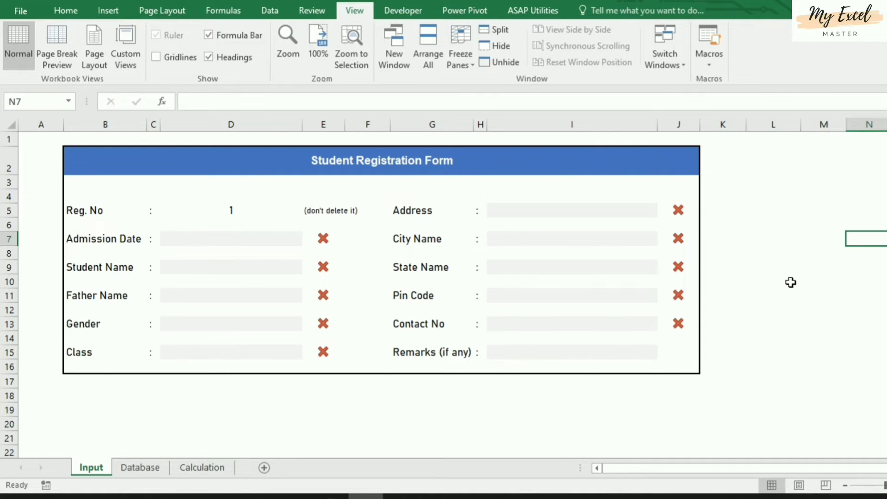
- Start a SUM in N7 covering status cells E7, E9, E11, E13 and E15
type("=su")
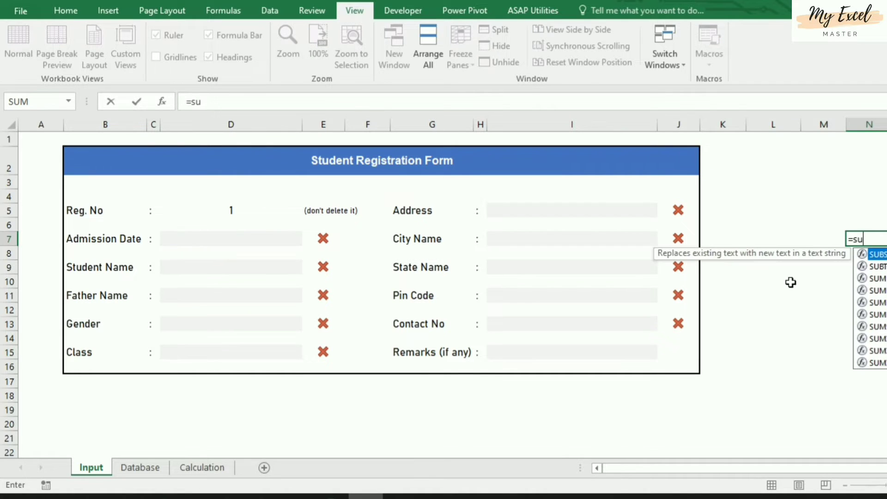
type("m(")
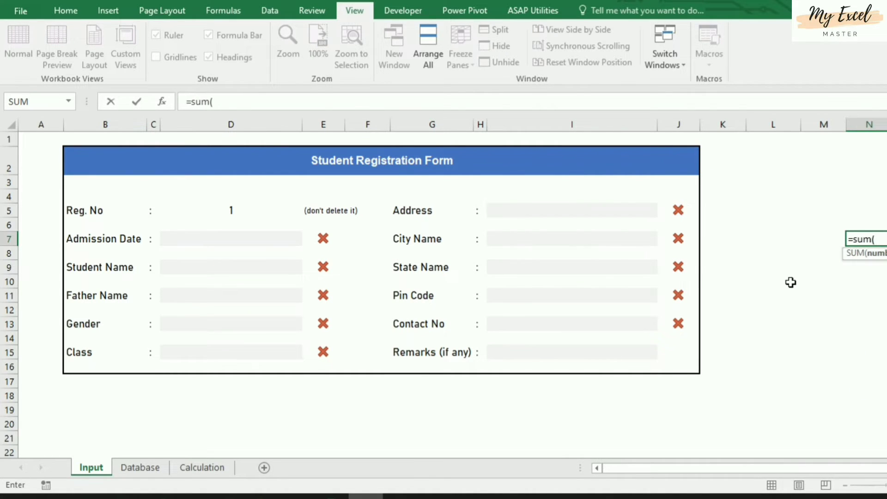
left_click(326, 235)
type(",")
left_click(325, 272)
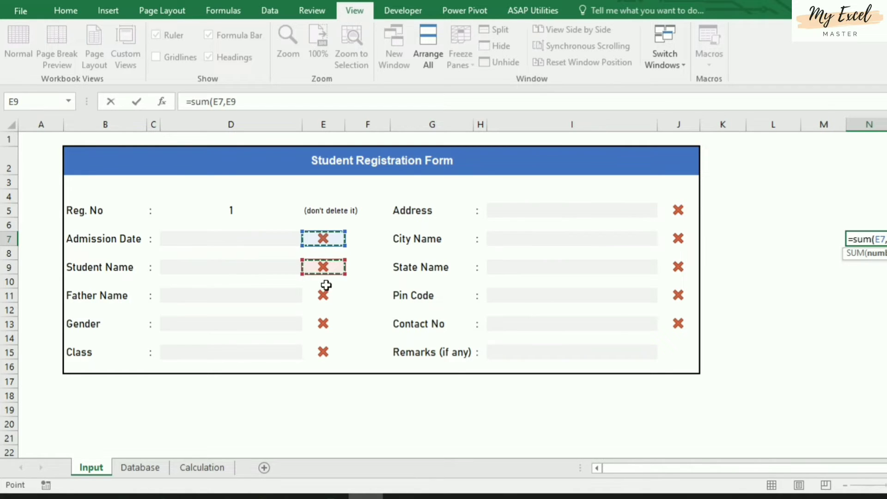
type(",")
left_click(325, 294)
type(",")
left_click(323, 324)
type(",")
left_click(323, 353)
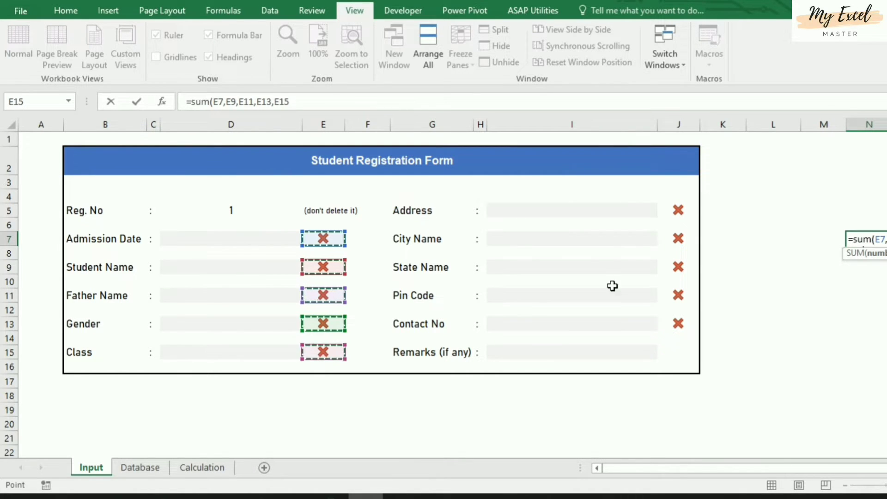
- Add the J-column status cells J5 through J13, close the bracket and commit the formula
type(",")
left_click(682, 213)
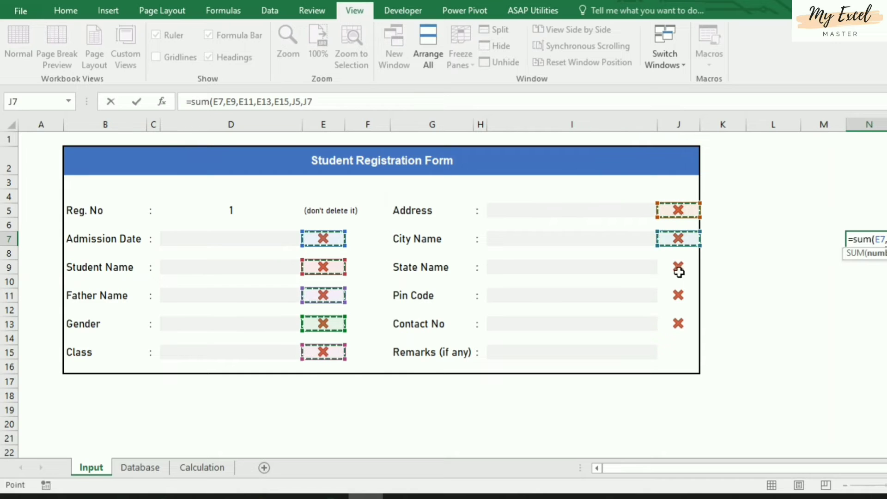
type(",")
left_click(679, 267)
type(",")
left_click(679, 298)
type(",")
left_click(677, 324)
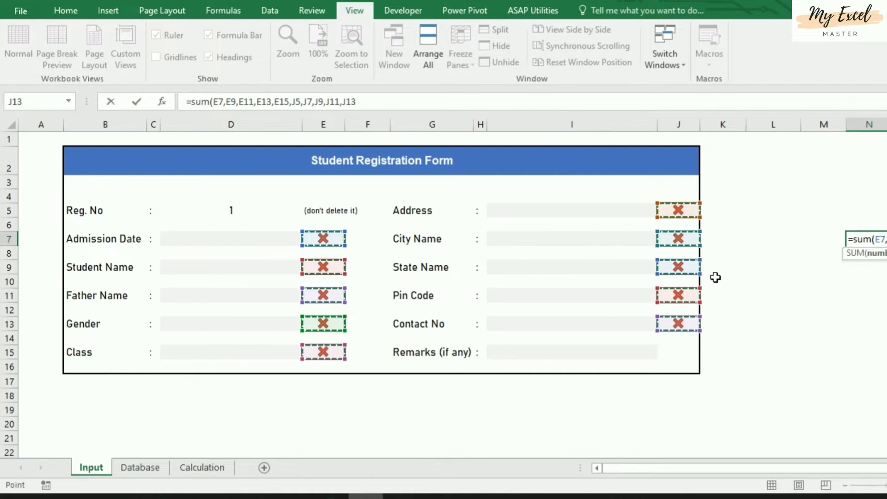
type(")")
key("Return")
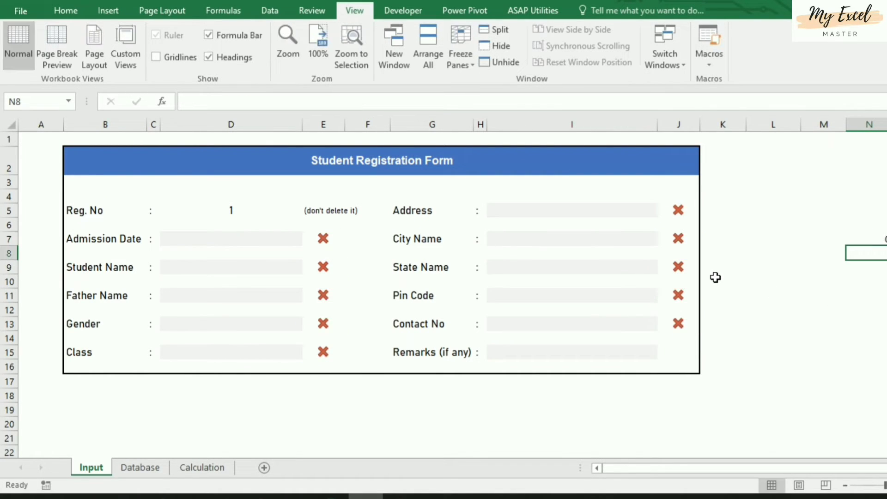
left_click(862, 240)
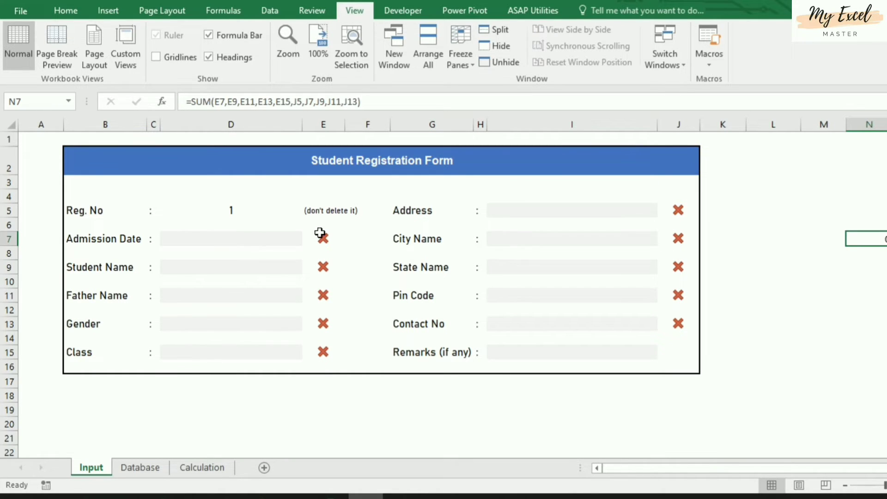
- Enter 8/15 as the Admission Date and watch the N7 total update
left_click(252, 237)
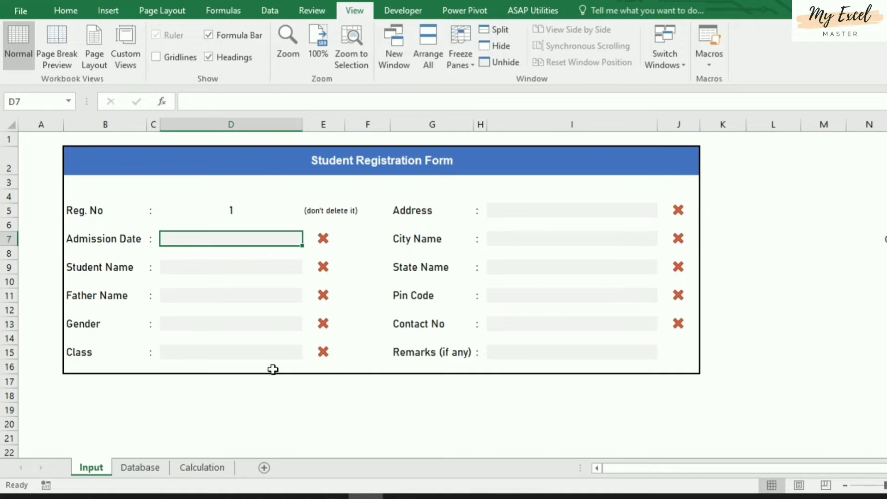
type("8/15")
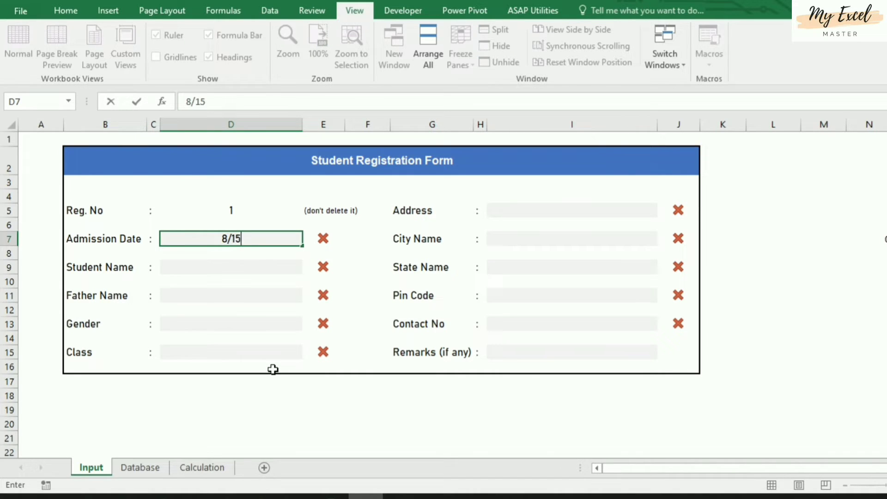
key("Return")
key("Up")
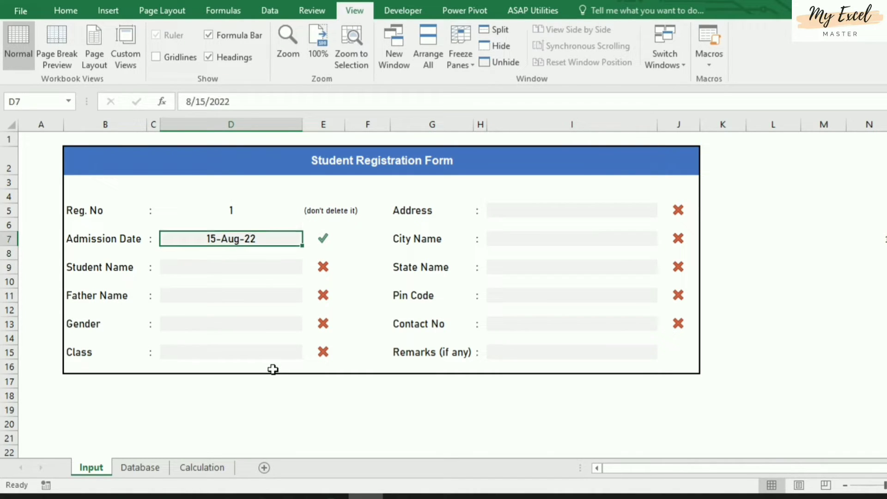
left_click(321, 238)
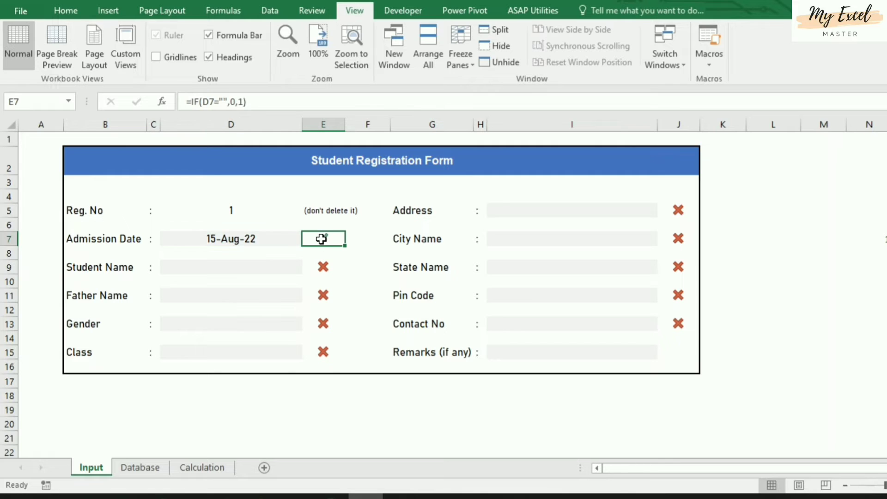
left_click(876, 238)
left_click(230, 263)
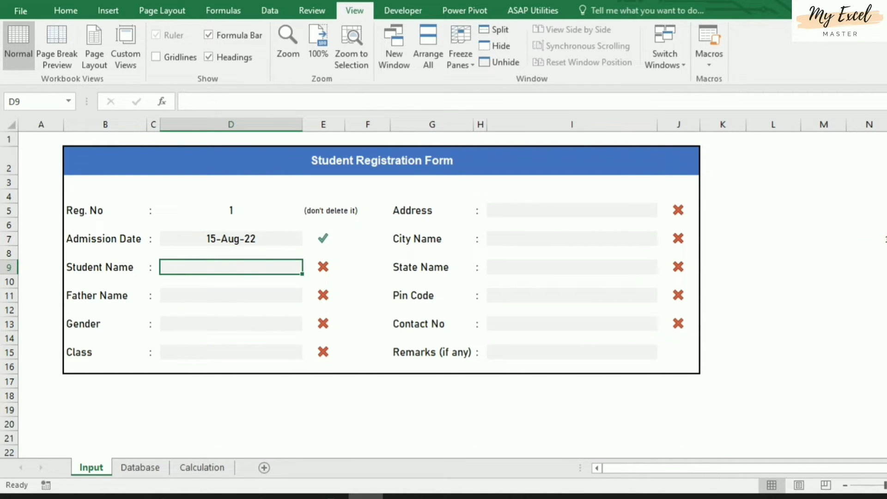
left_click(879, 239)
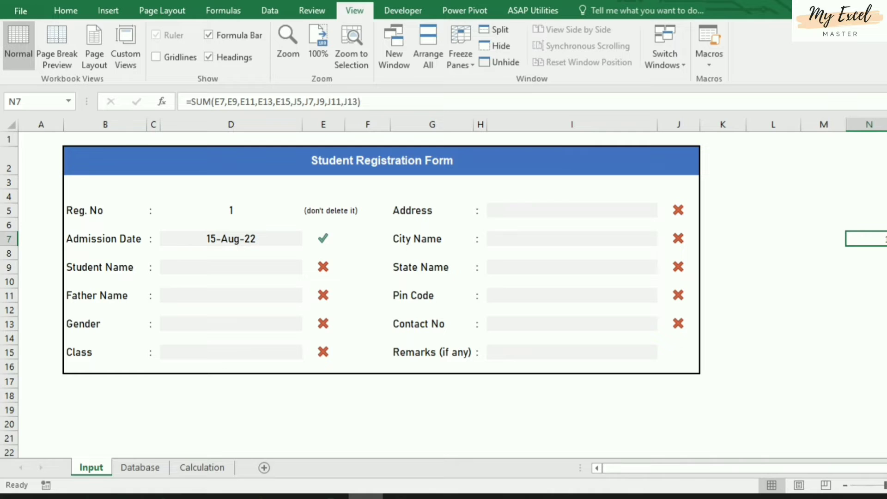
- Fill Student Name and Father Name with test text, and choose Male and 2nd
left_click(186, 276)
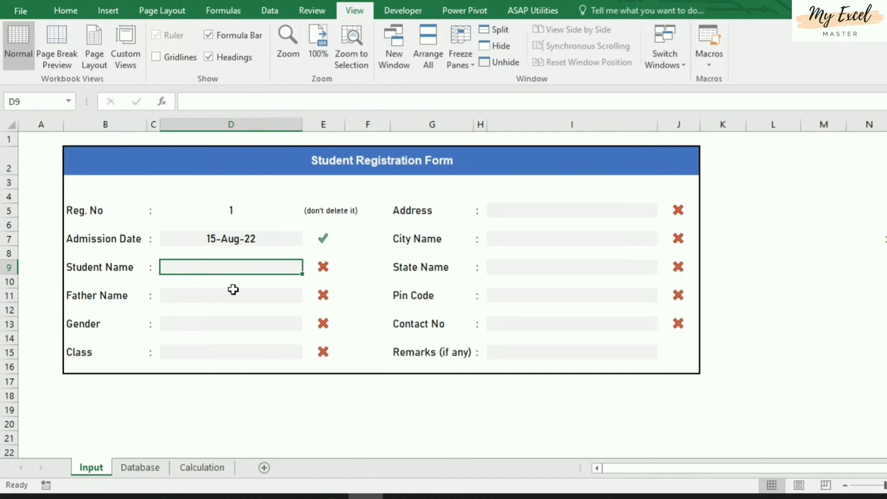
type("asdfdas")
key("Return")
type("asdfdasf")
key("Return")
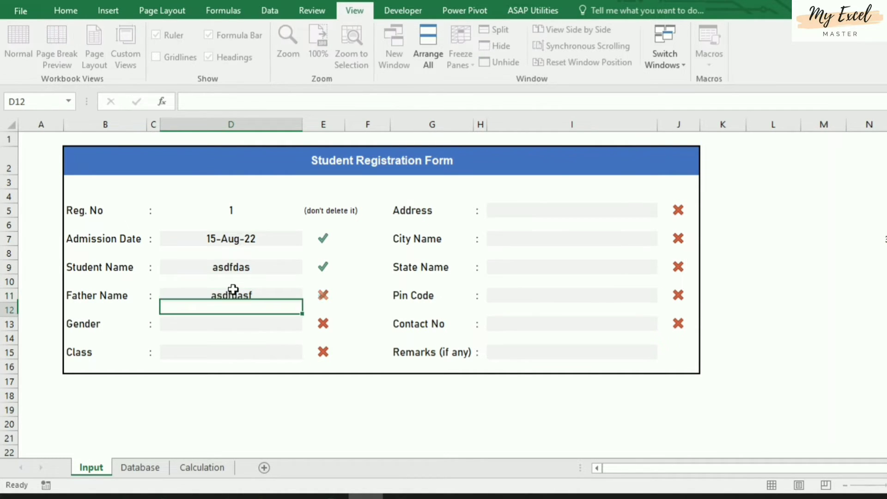
key("Down")
key("alt+Down")
key("Down")
key("Return")
key("Down")
key("Down")
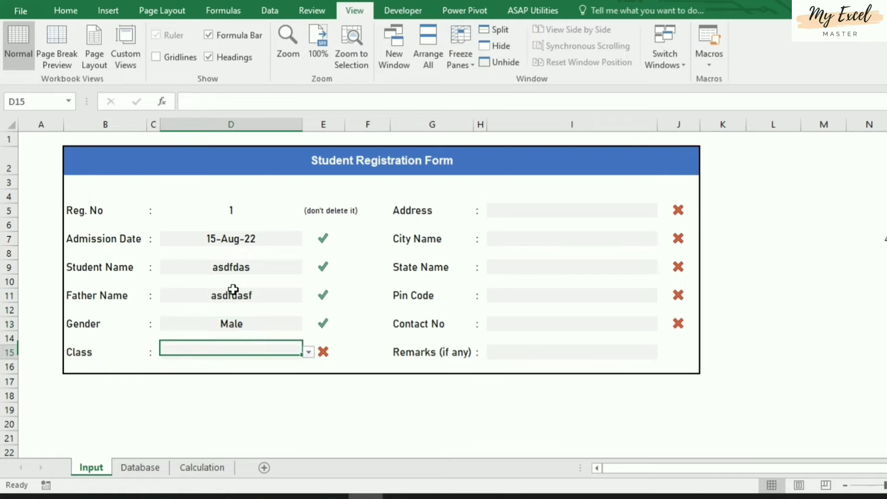
key("alt+Down")
key("Down")
key("Down")
key("Return")
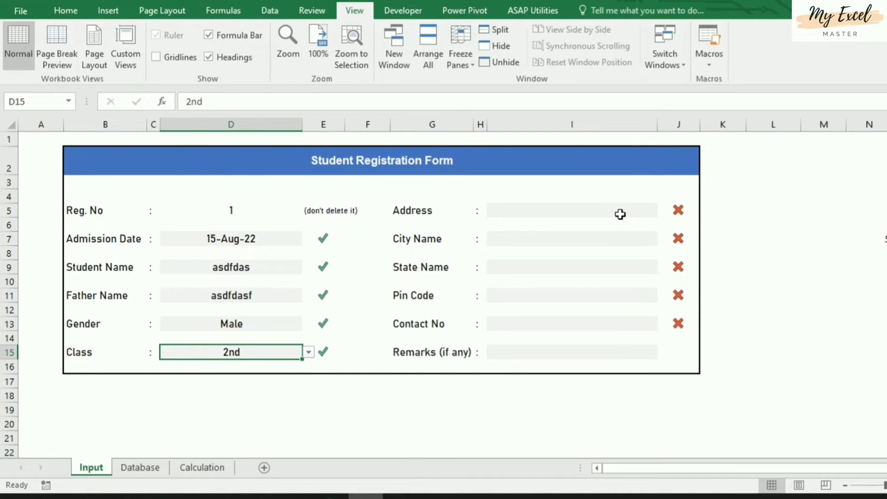
- Fill Address, City, Pin Code and Contact No with test text, choosing Andhra Pradesh as state
left_click(620, 214)
type("asdfasdf")
key("Return")
type("asdf")
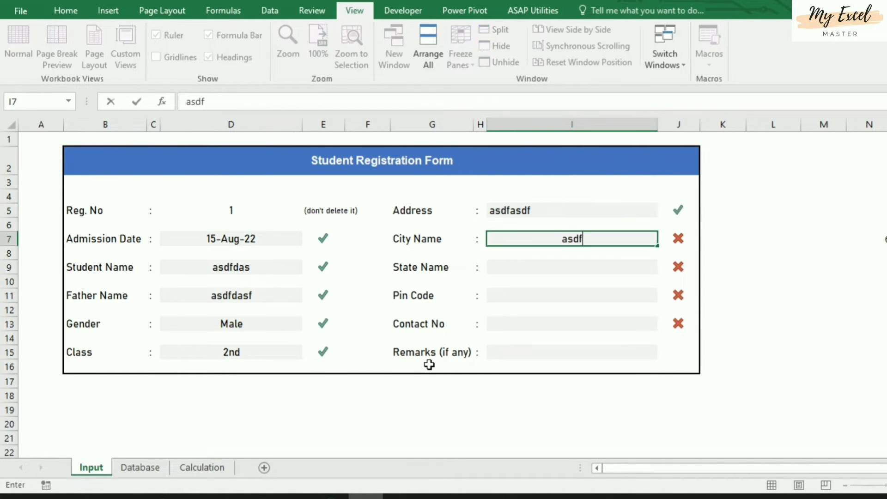
key("Return")
key("alt+Down")
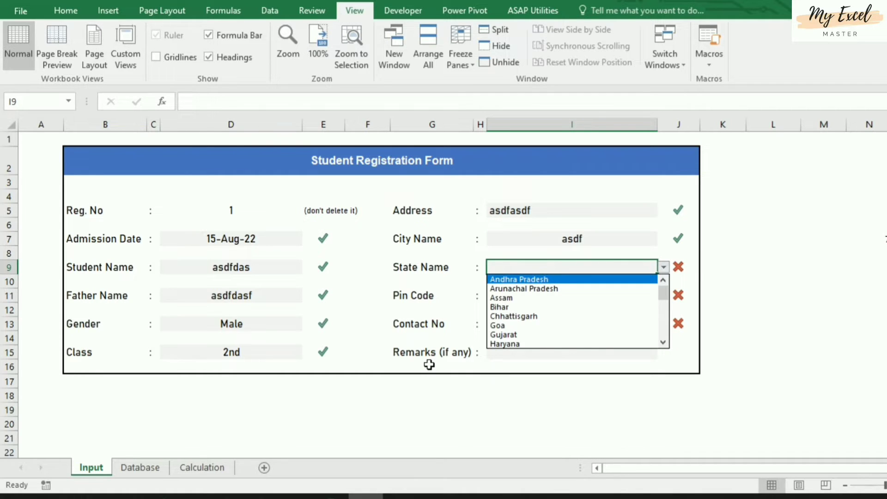
key("Return")
key("Return")
type("asdfadsf")
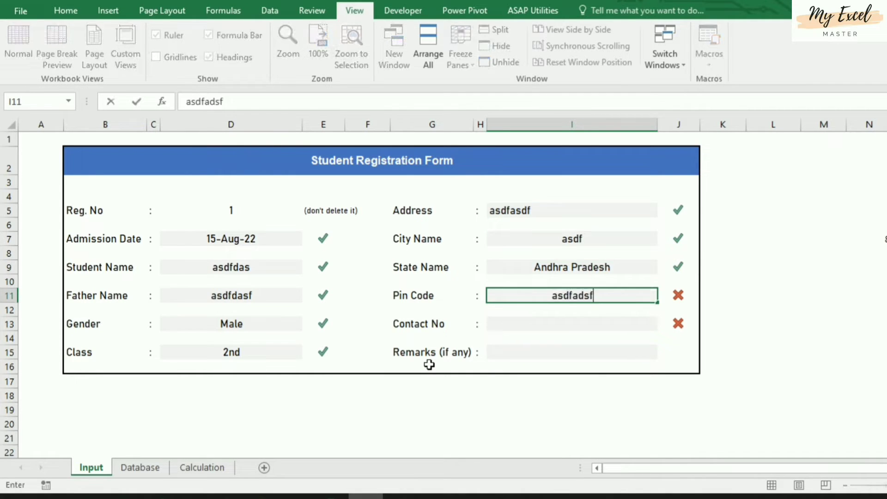
key("Return")
type("asdf")
key("Return")
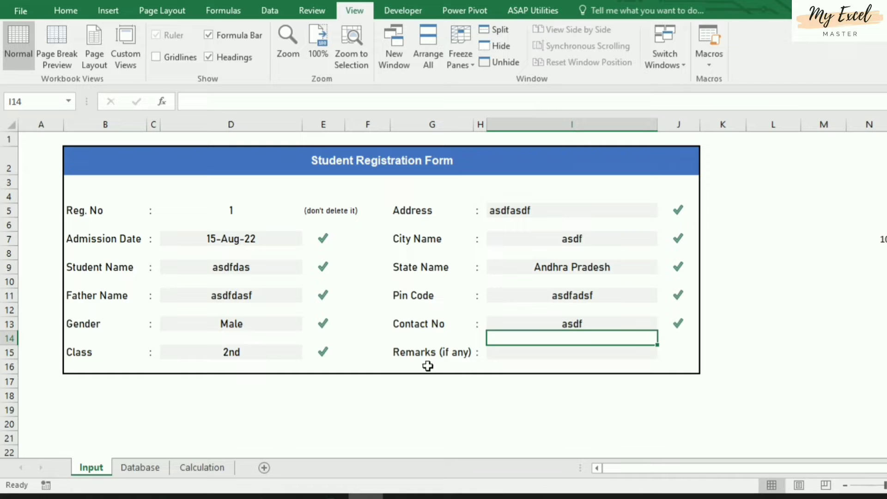
left_click(862, 234)
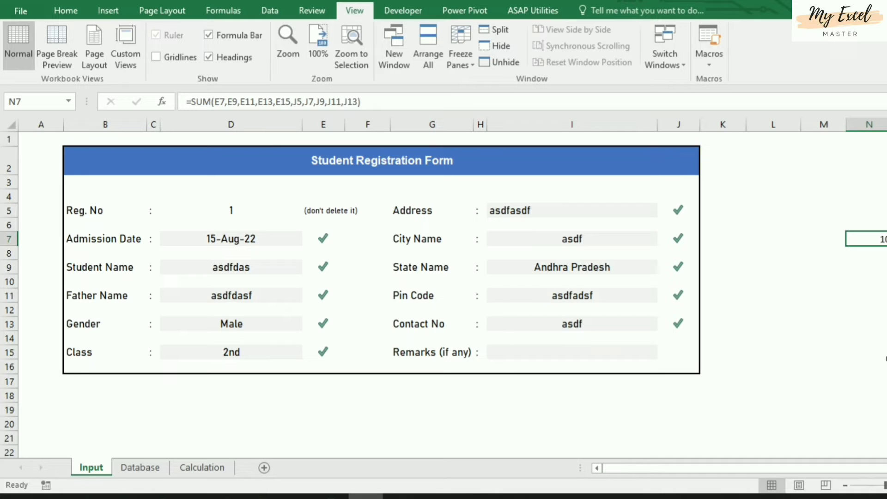
- Enter Submit in N11, centre it, and try a green fill with white text
left_click(876, 298)
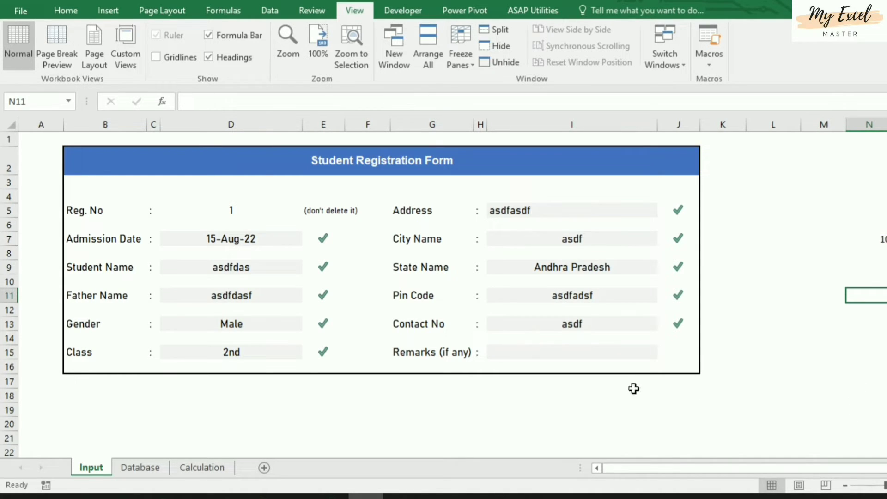
type("Sub")
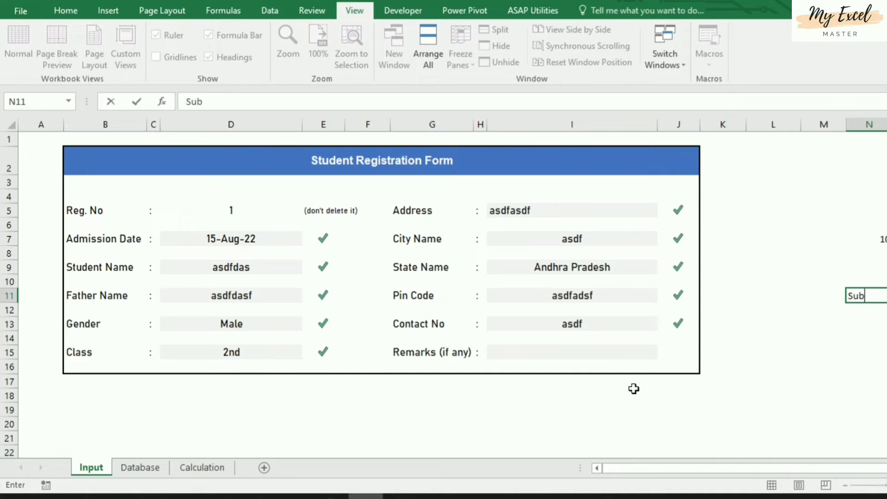
type("mit")
key("Return")
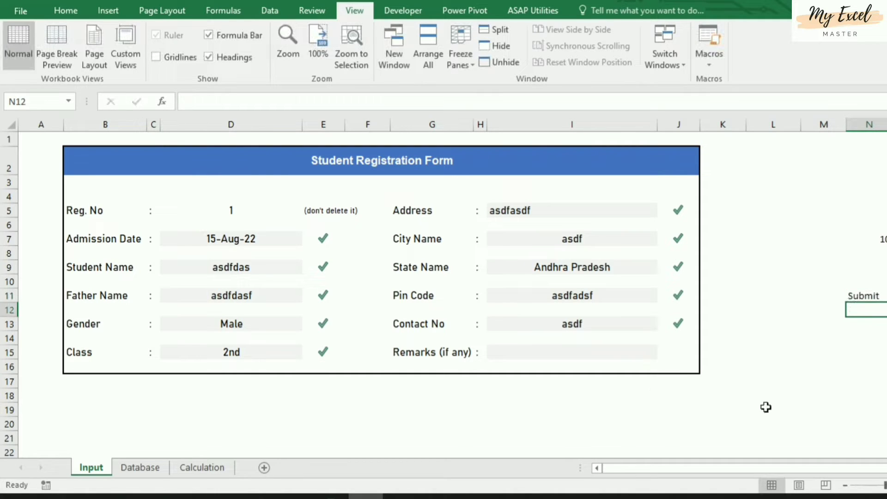
left_click(871, 292)
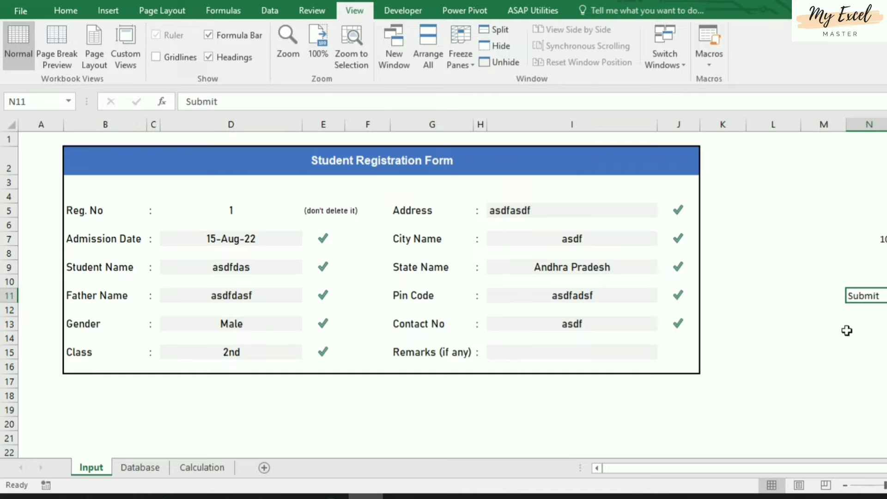
left_click(78, 12)
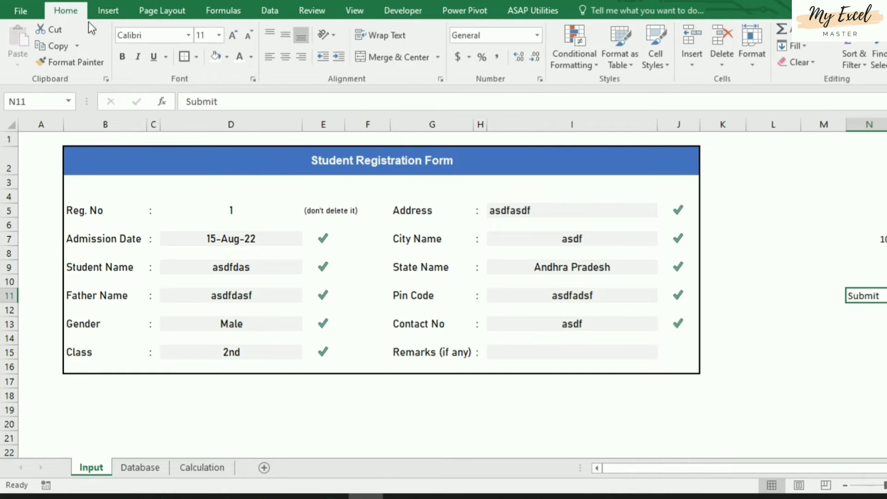
left_click(283, 58)
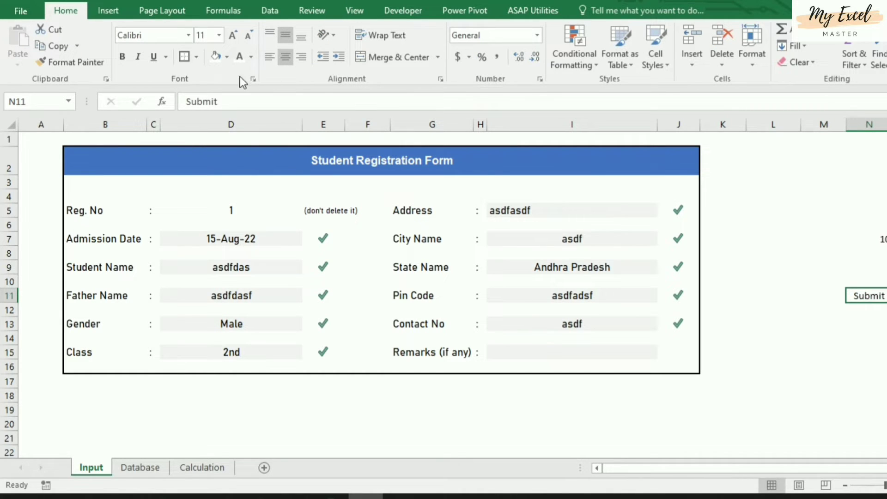
left_click(227, 56)
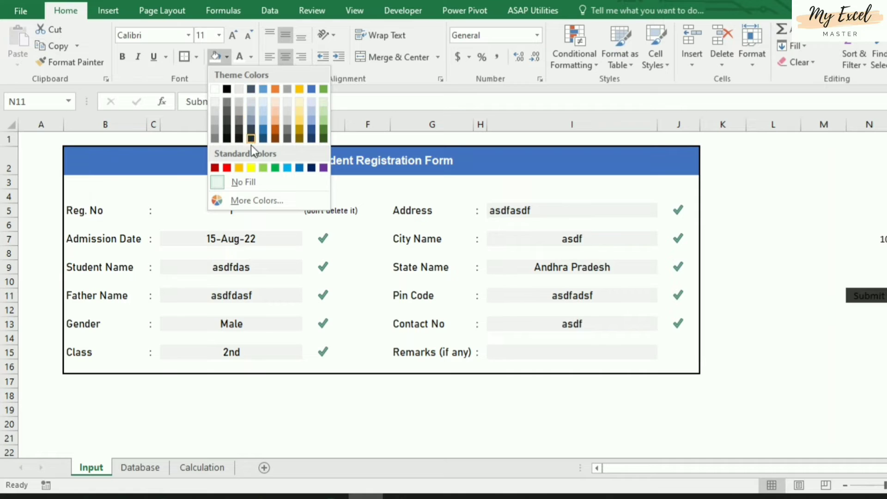
left_click(275, 167)
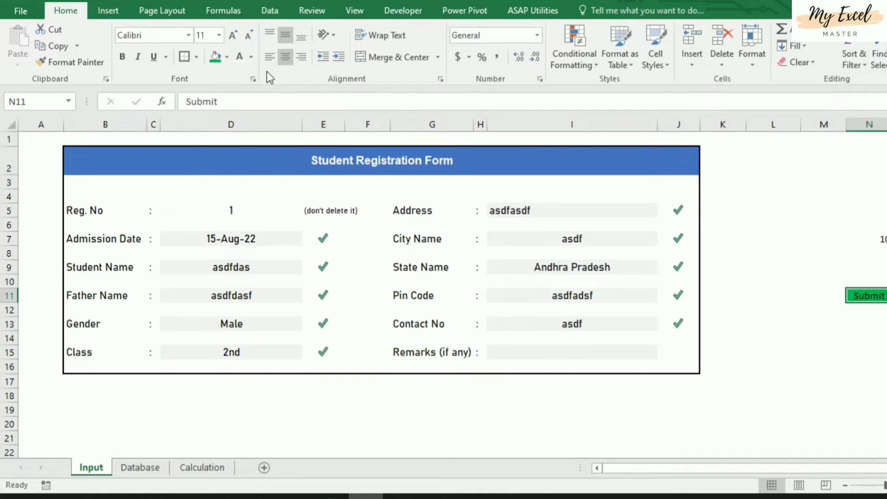
left_click(241, 58)
left_click(867, 346)
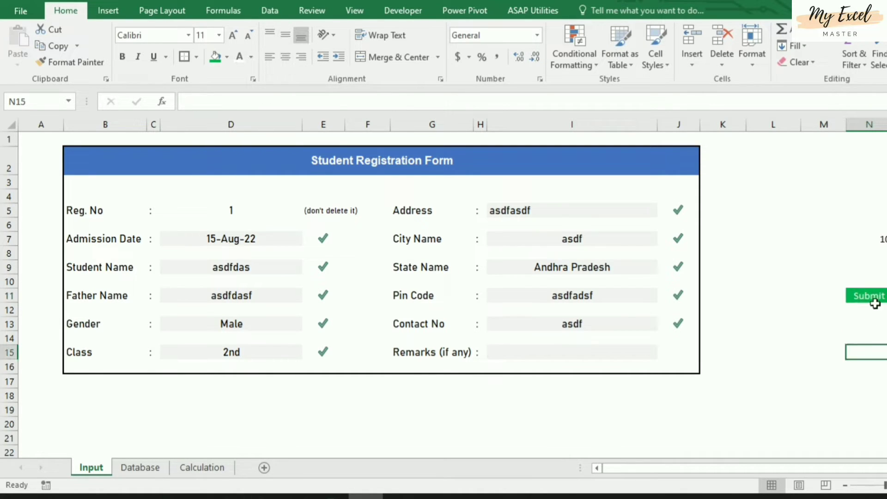
- Change N11 to no fill with white text so Submit is hidden
left_click(876, 295)
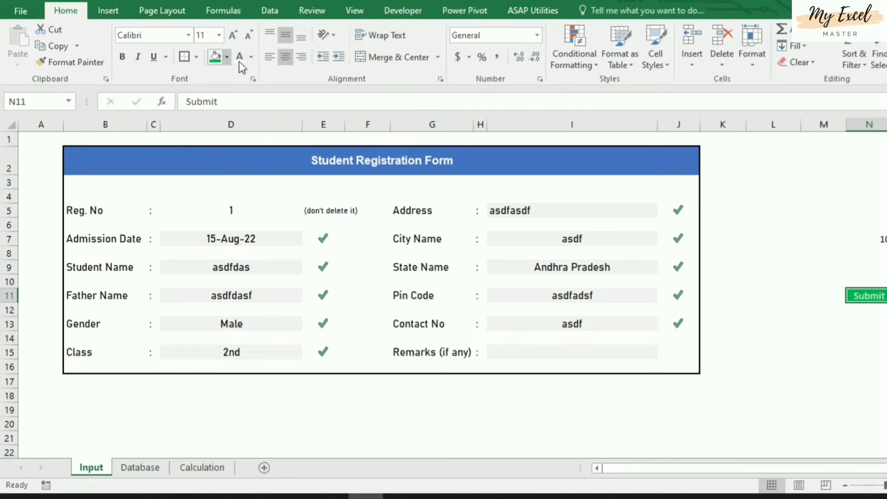
left_click(251, 58)
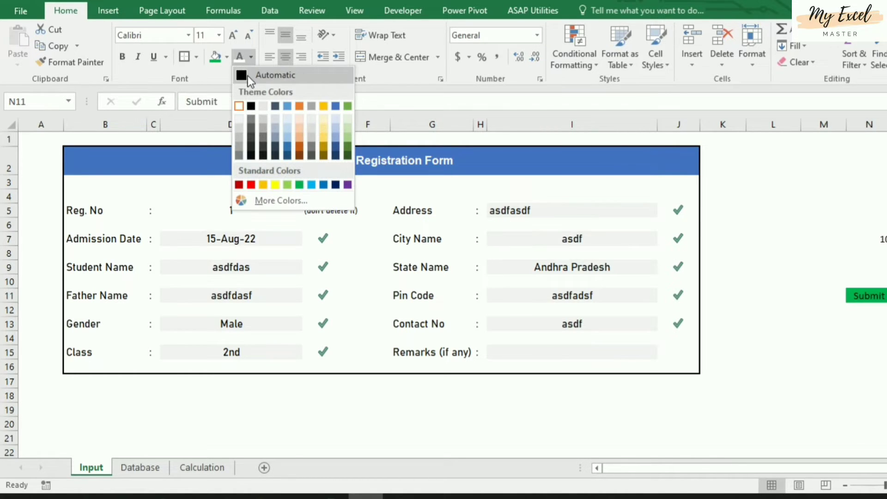
left_click(247, 76)
left_click(226, 57)
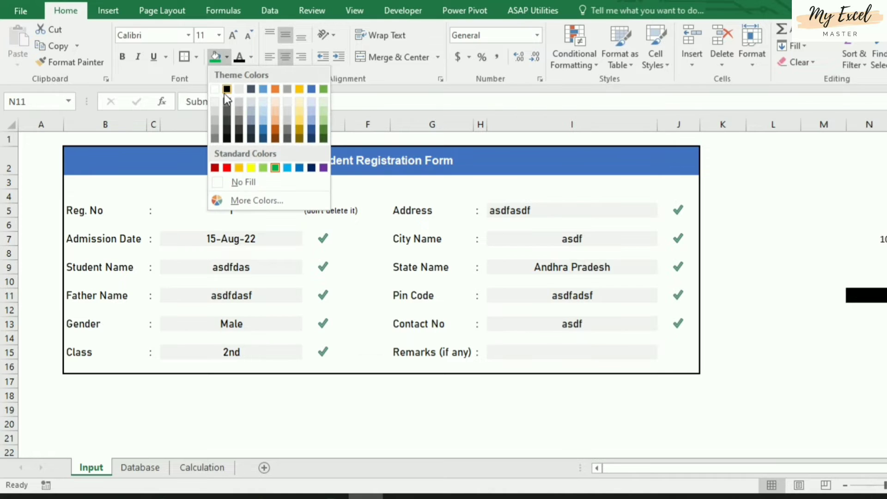
left_click(251, 180)
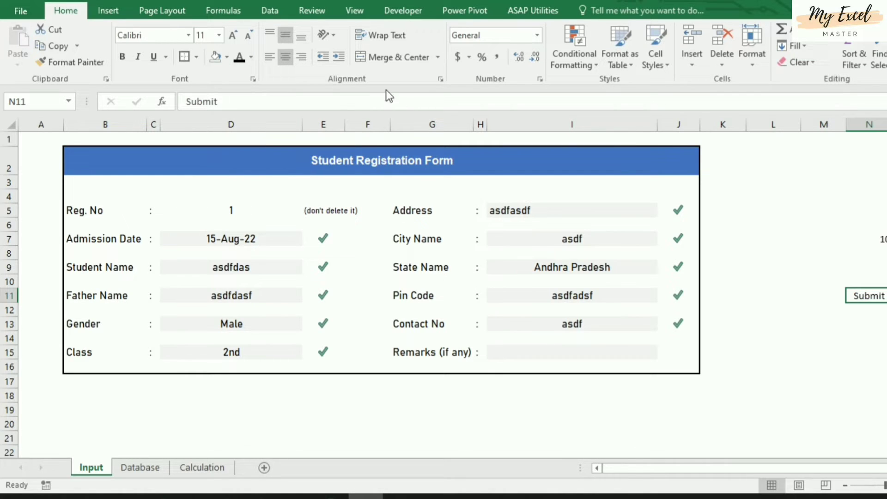
left_click(253, 61)
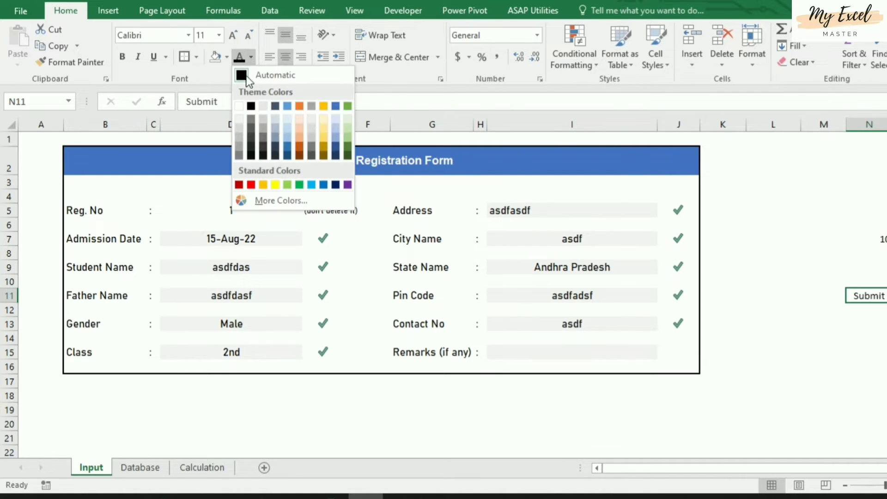
left_click(239, 106)
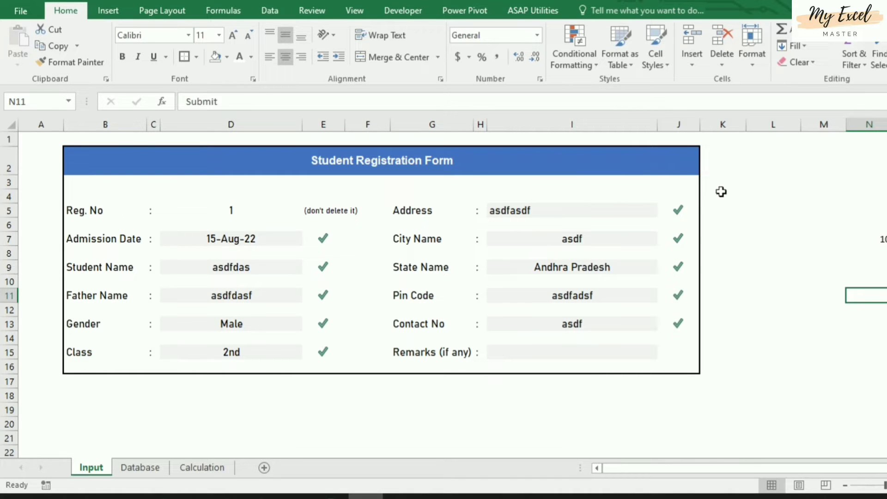
- Start a new formula-based conditional formatting rule for N11 using =$N$7=10
left_click(575, 52)
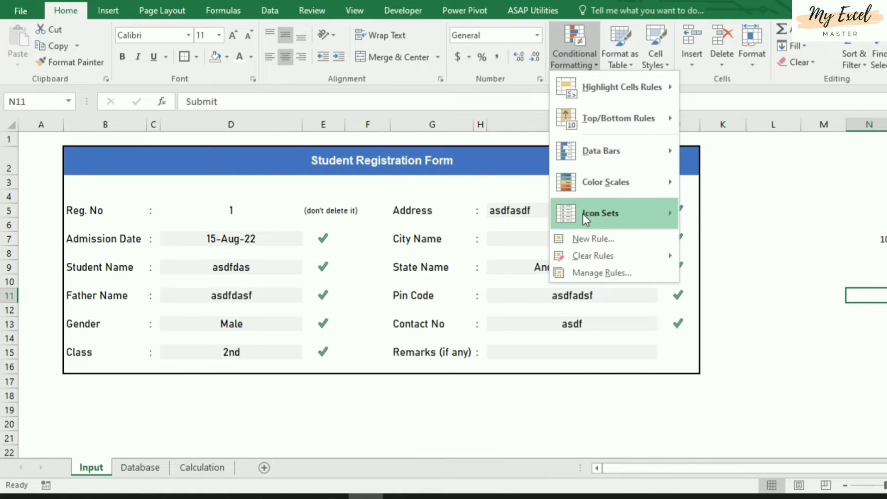
left_click(594, 239)
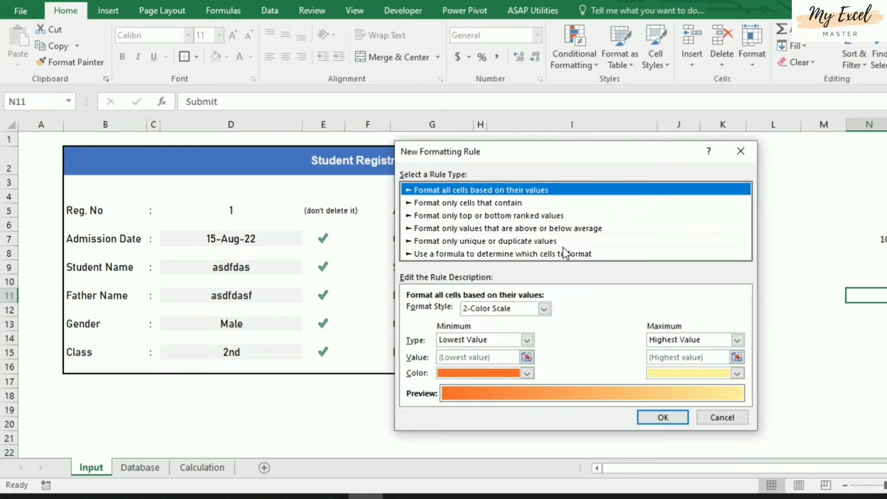
left_click(477, 205)
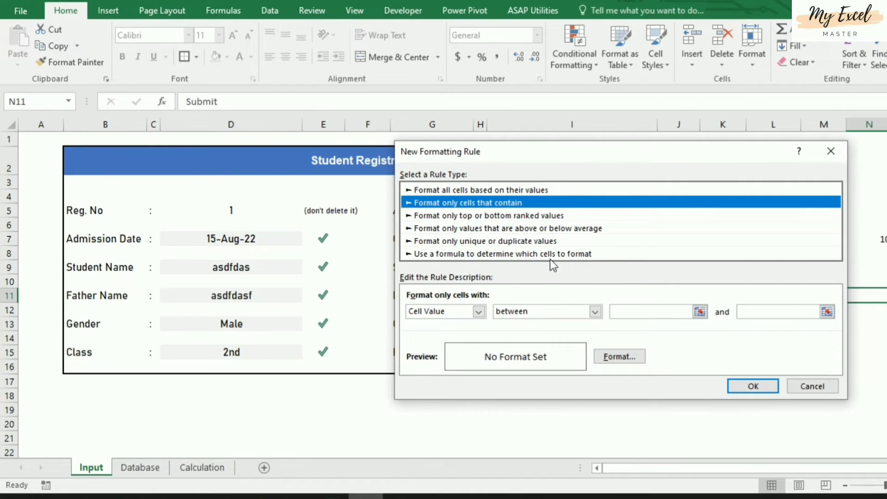
left_click(471, 254)
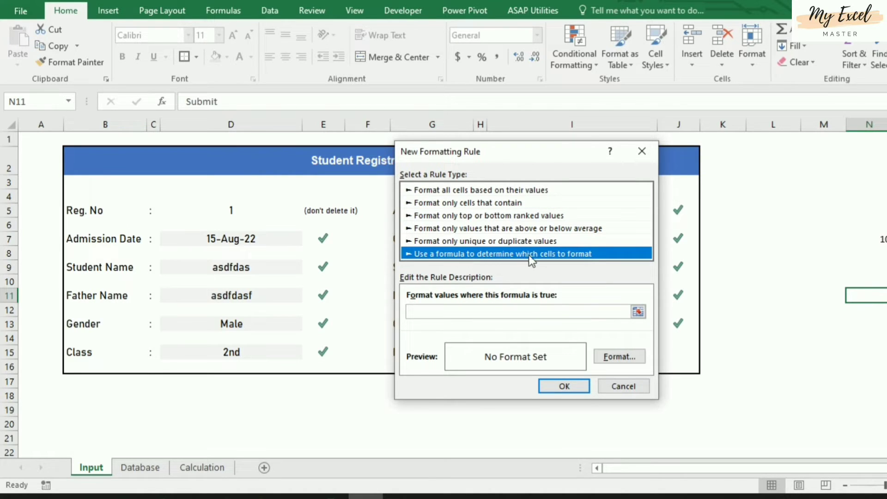
left_click(475, 313)
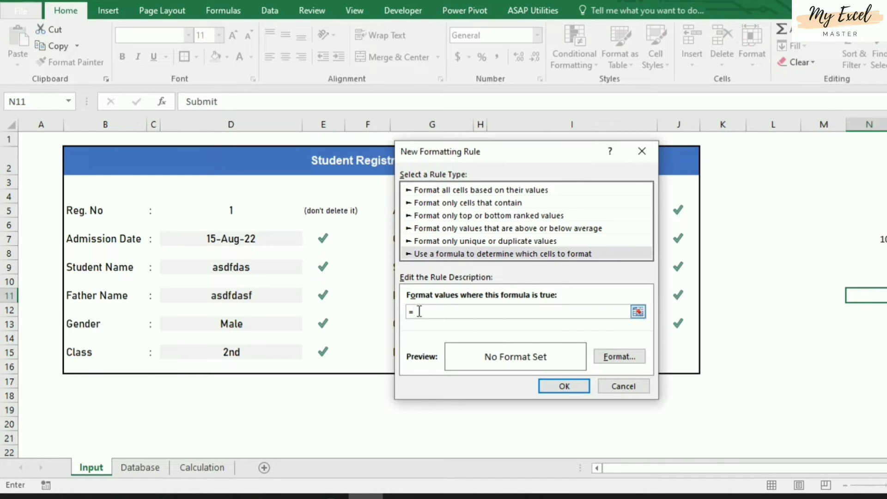
left_click(877, 240)
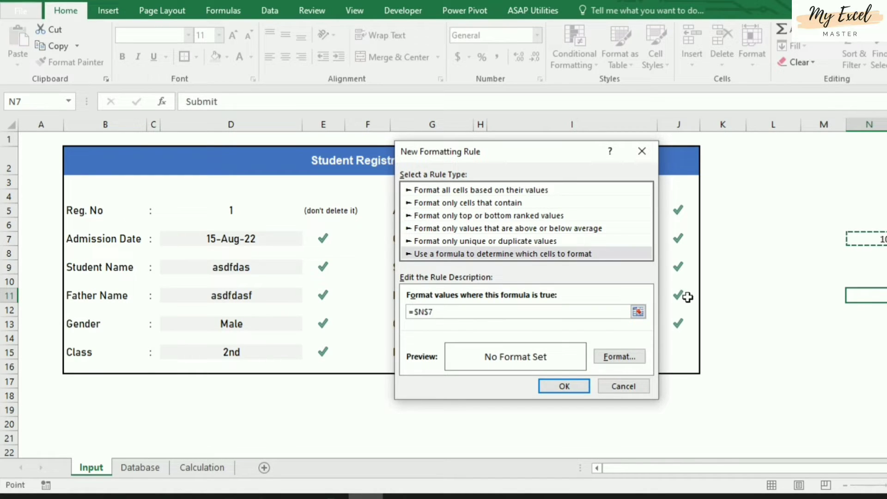
key("F4")
key("F4")
type("=10")
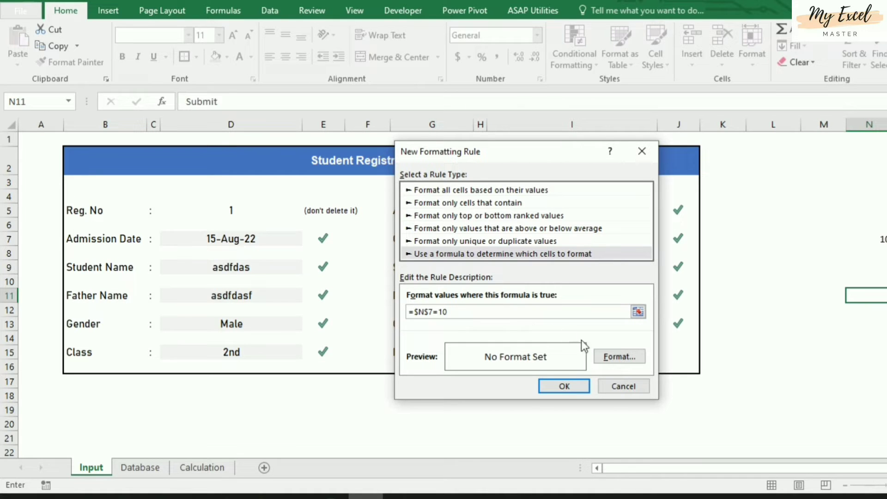
- Format matching cells with a green fill and white font, and save the rule
left_click(618, 356)
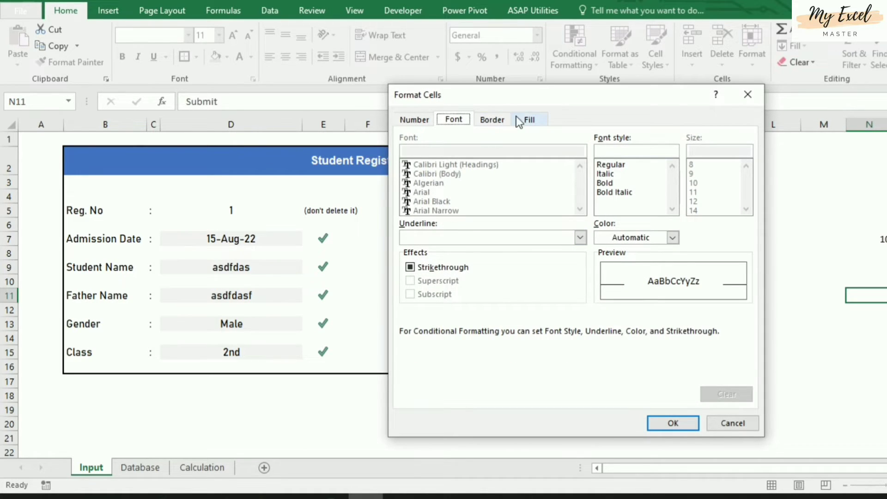
left_click(529, 120)
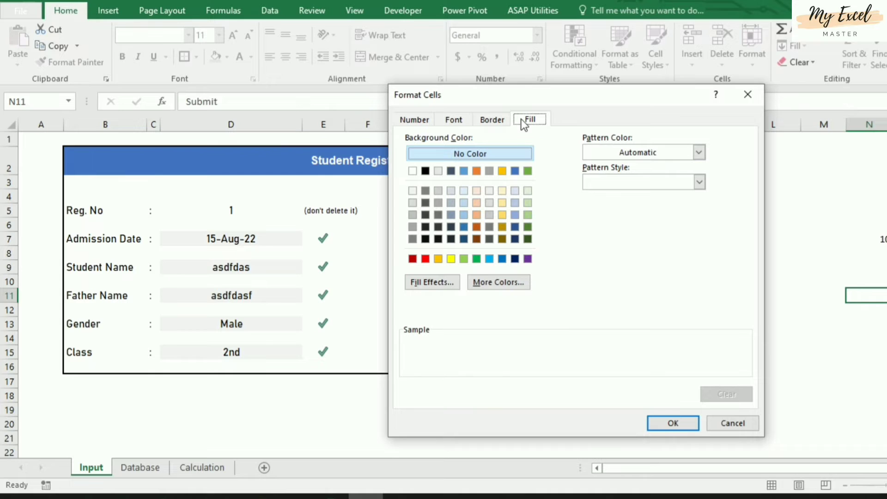
left_click(477, 259)
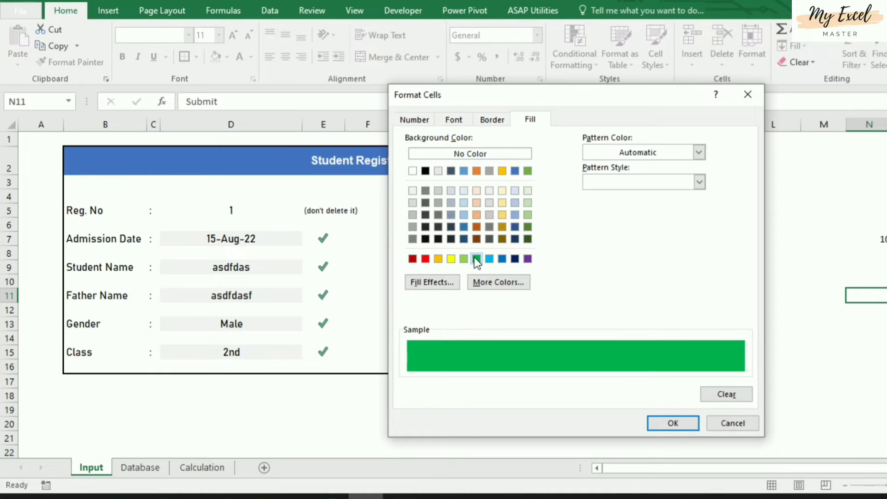
left_click(453, 120)
left_click(673, 237)
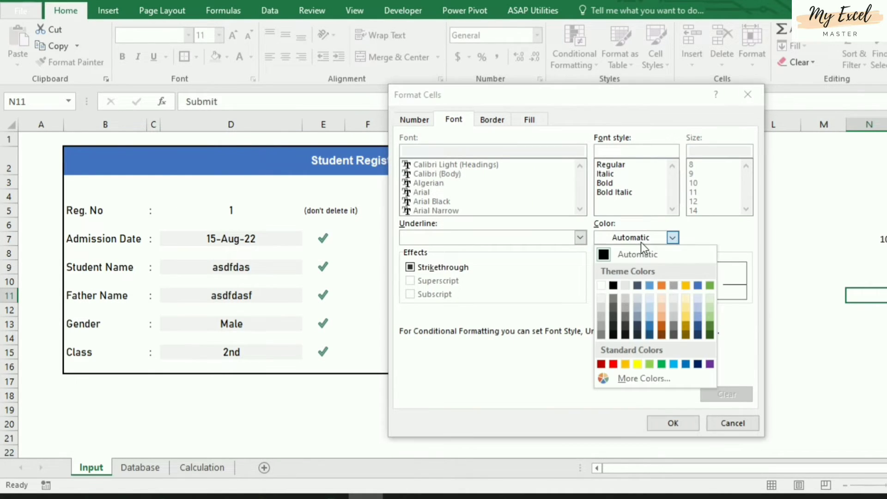
left_click(601, 287)
left_click(672, 423)
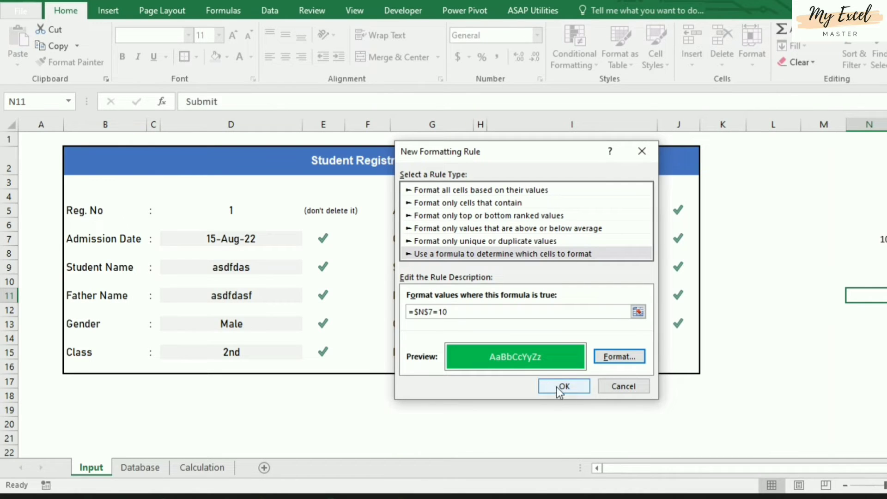
left_click(559, 387)
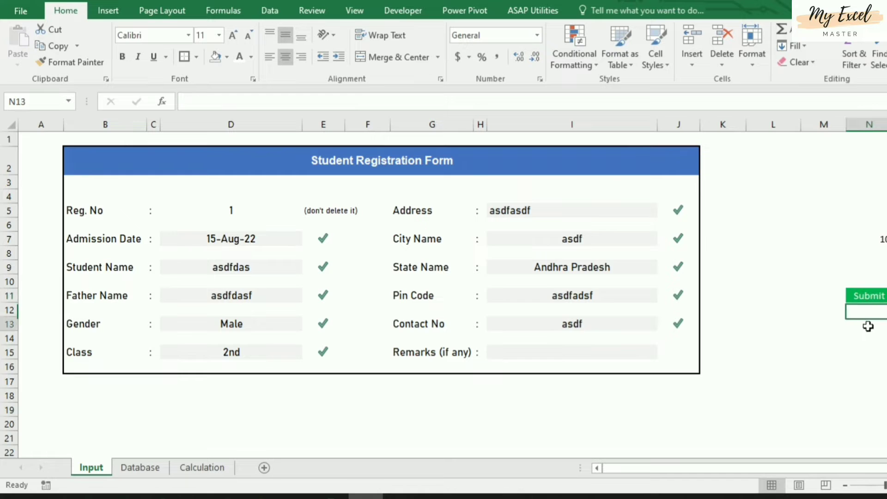
- Test the rule by deleting the Father Name entry in D11, then restoring it
left_click(257, 292)
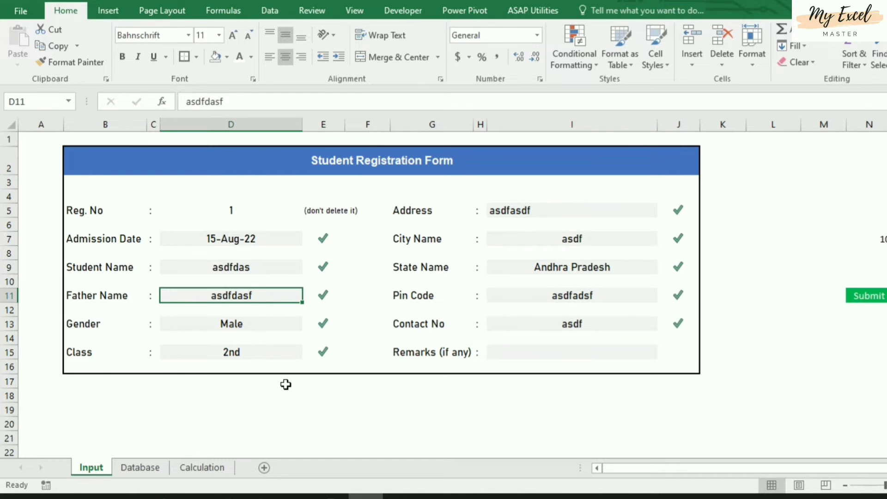
key("Delete")
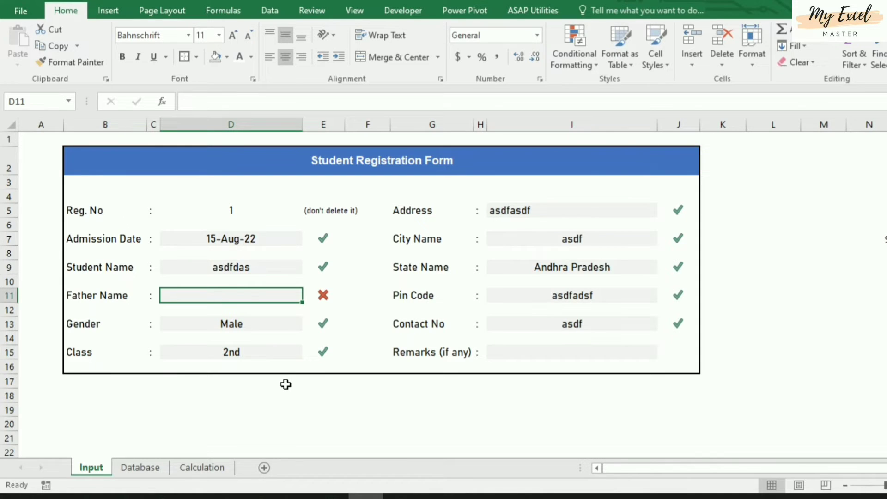
key("ctrl+z")
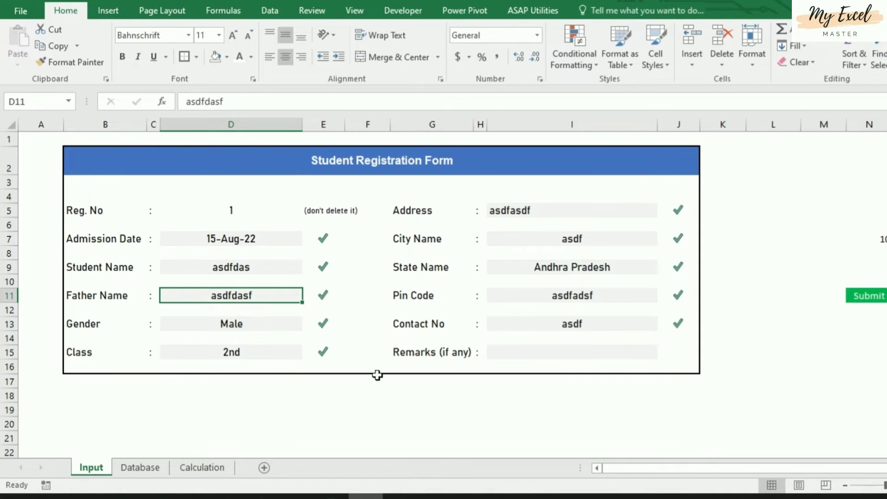
- Select the Submit cell N11 and copy it
left_click(860, 293)
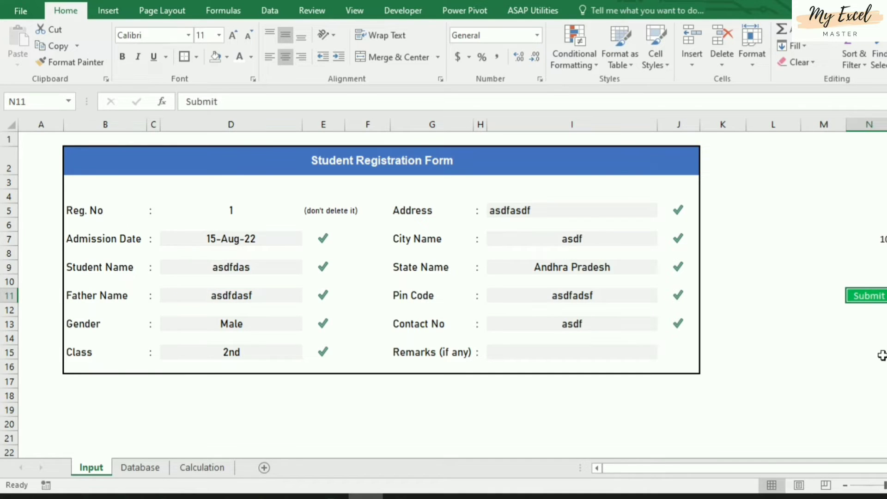
left_click(875, 296)
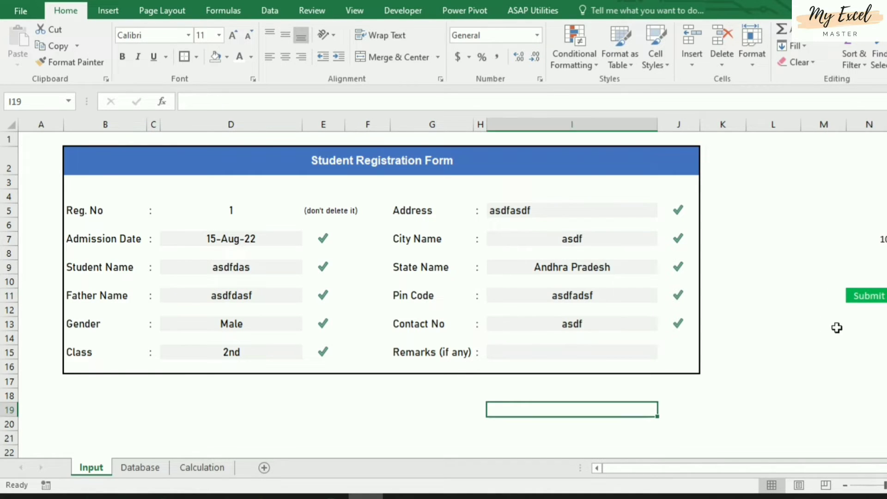
left_click(875, 294)
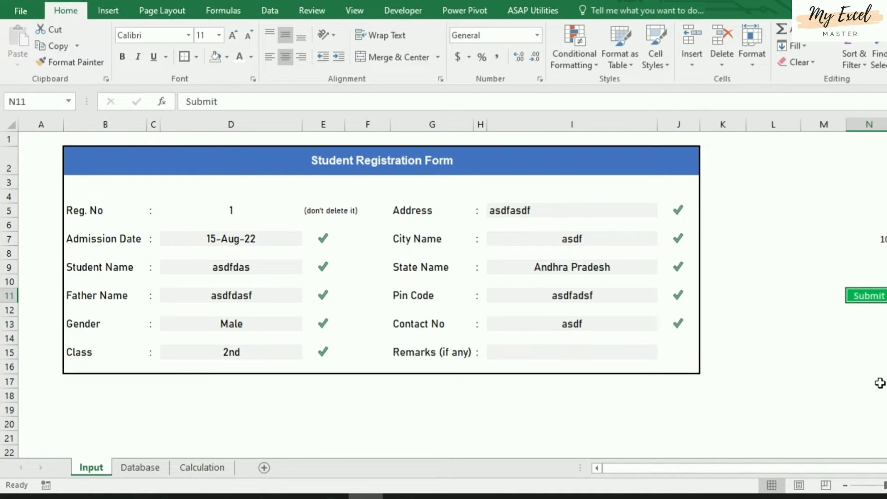
key("ctrl+c")
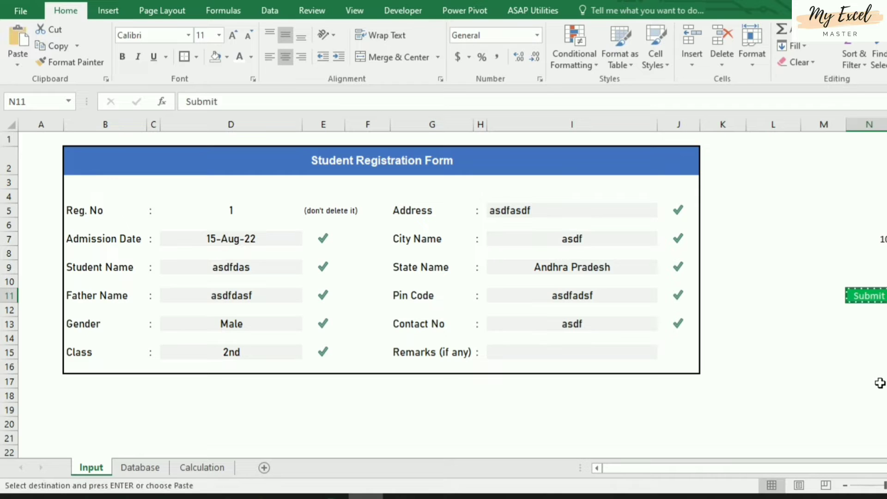
- Paste the copied Submit cell as a linked picture and end copy mode
left_click(18, 68)
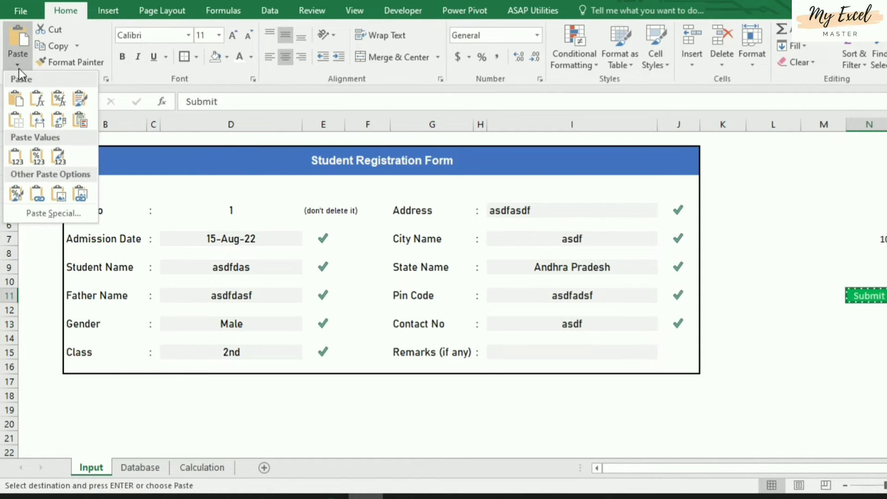
left_click(80, 195)
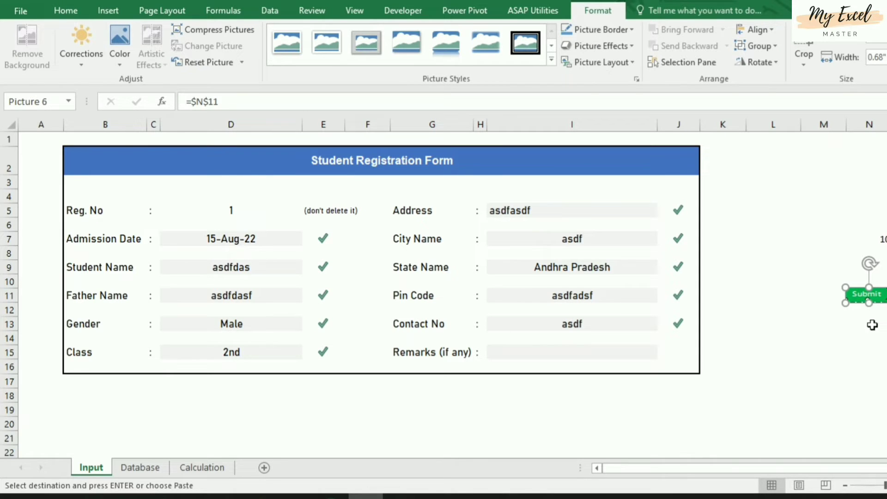
left_click_drag(859, 299, 795, 372)
key("Escape")
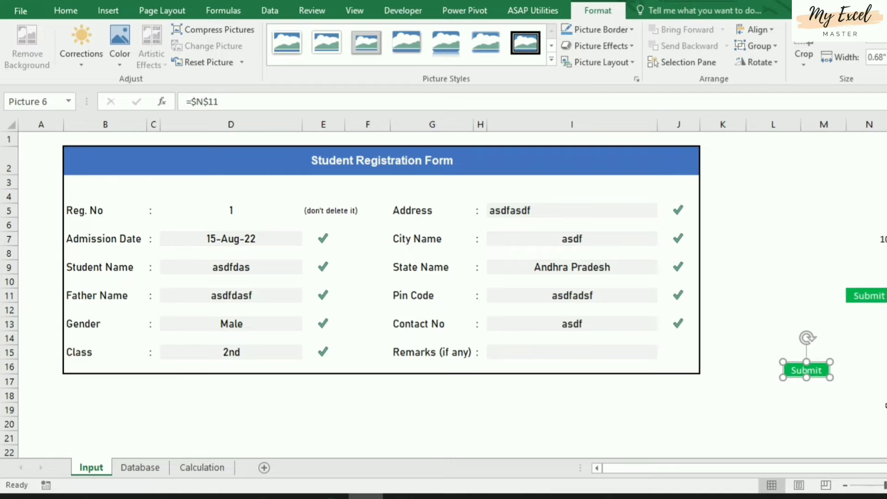
- Position the Submit picture below the form, under the Student Name field near D19
left_click(856, 408)
left_click(813, 372)
left_click_drag(819, 362, 233, 427)
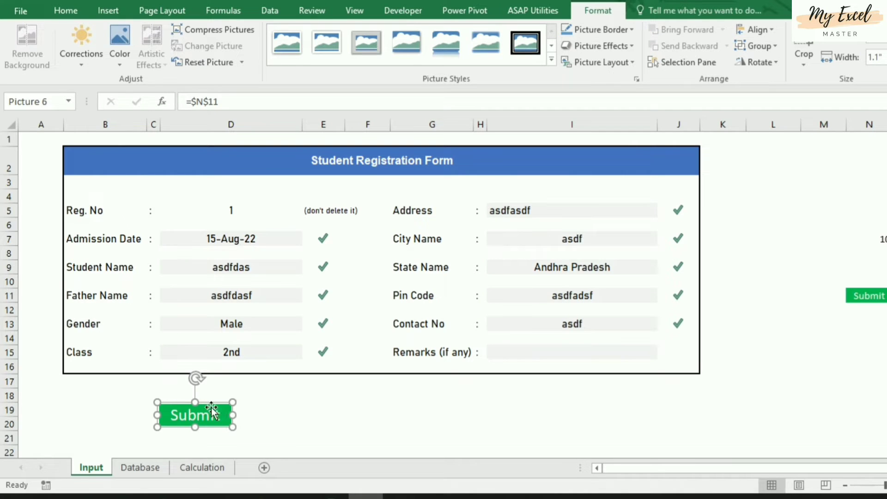
left_click_drag(209, 409, 280, 410)
left_click(536, 418)
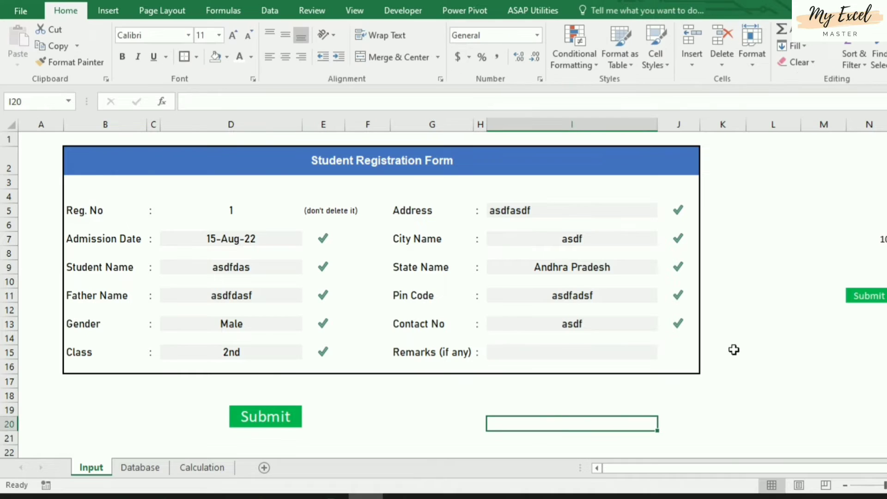
- Enter 'Clear Data' in N13 and give it a green fill with white text
left_click(867, 321)
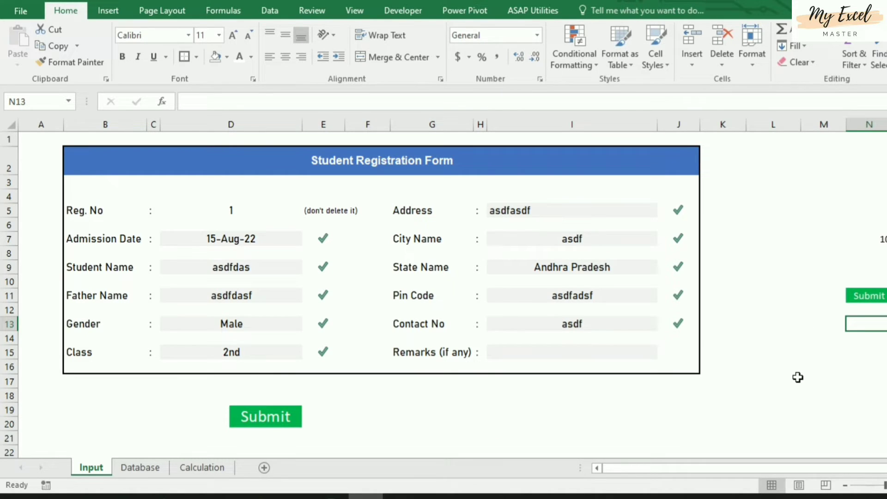
type("Clea")
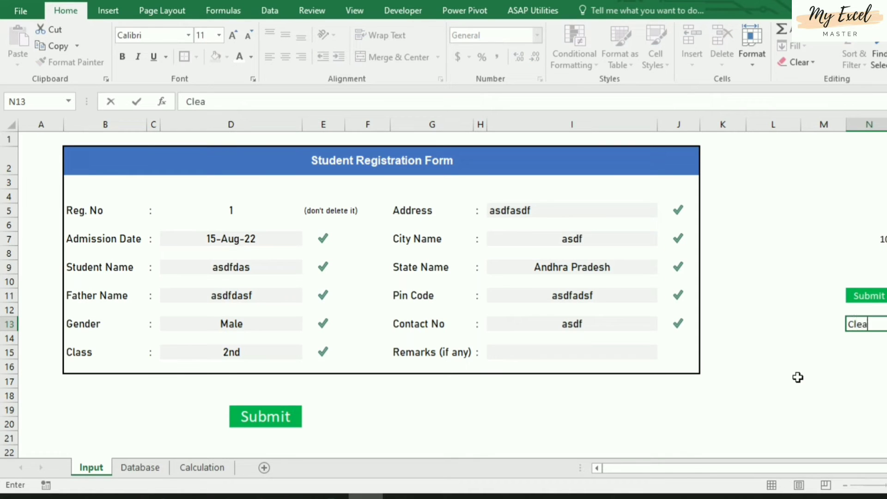
type("r Data")
key("ctrl+Return")
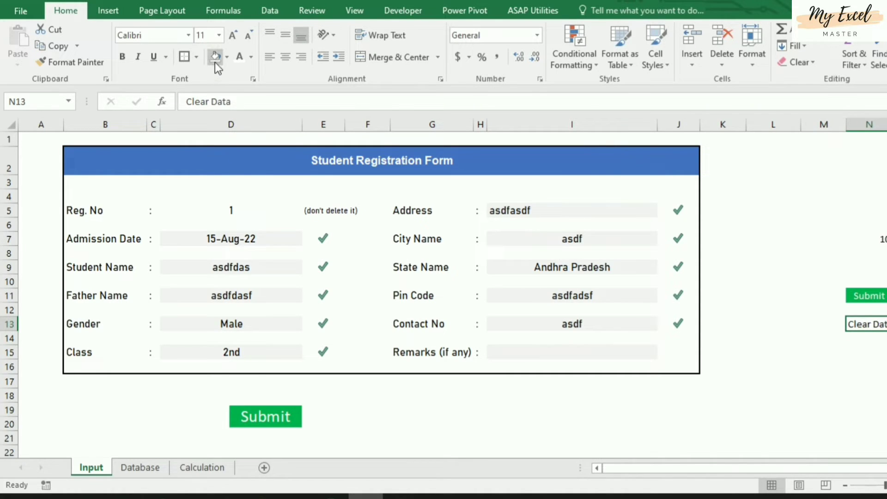
left_click(226, 56)
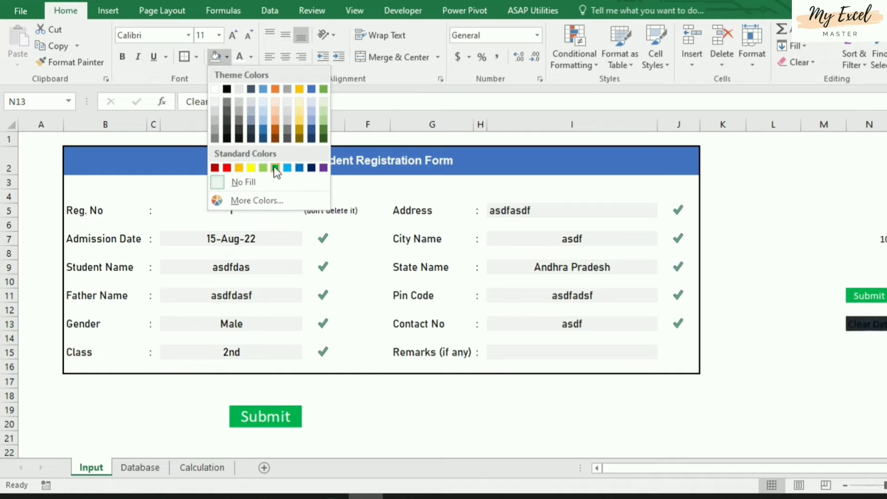
left_click(275, 169)
left_click(241, 62)
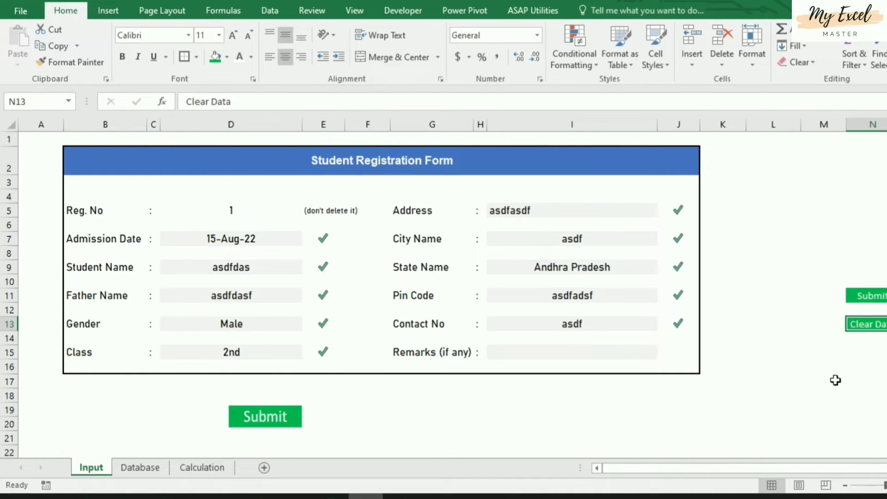
- Copy N13 and paste it as a linked picture below the form
key("ctrl+c")
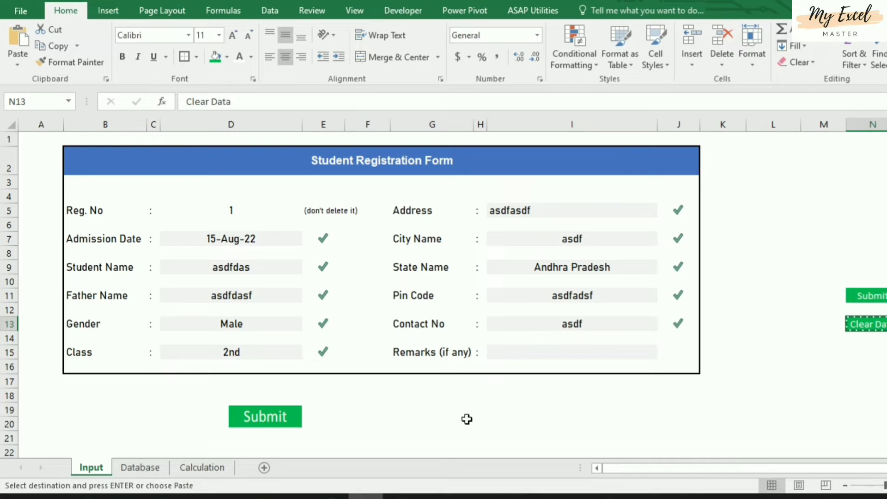
left_click(20, 67)
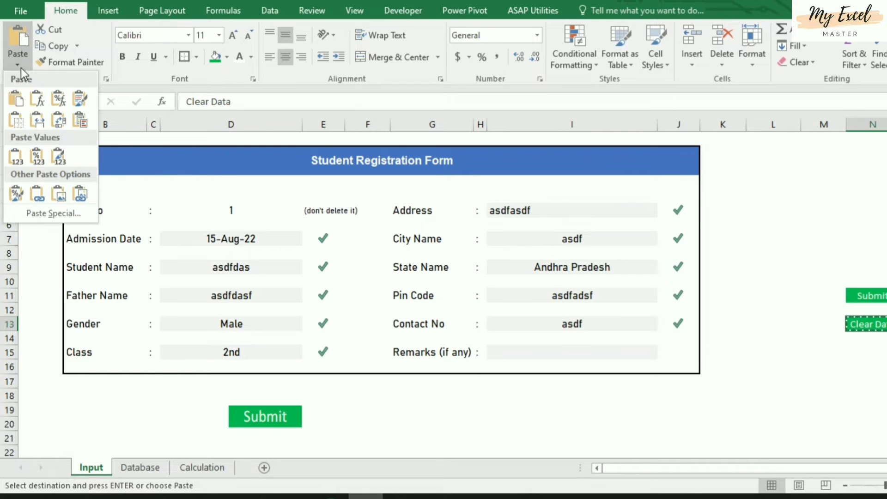
left_click(79, 194)
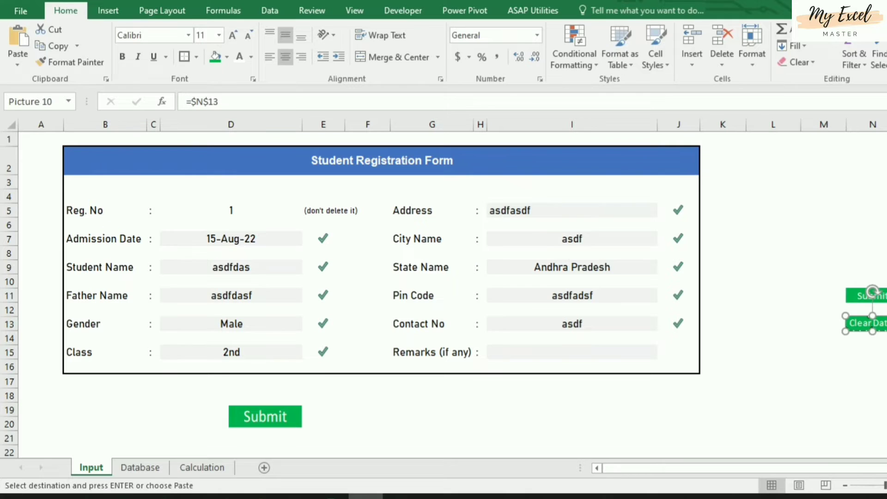
left_click_drag(866, 322, 422, 426)
- Resize the Clear Data picture and place it beside the Submit button
left_click(505, 434)
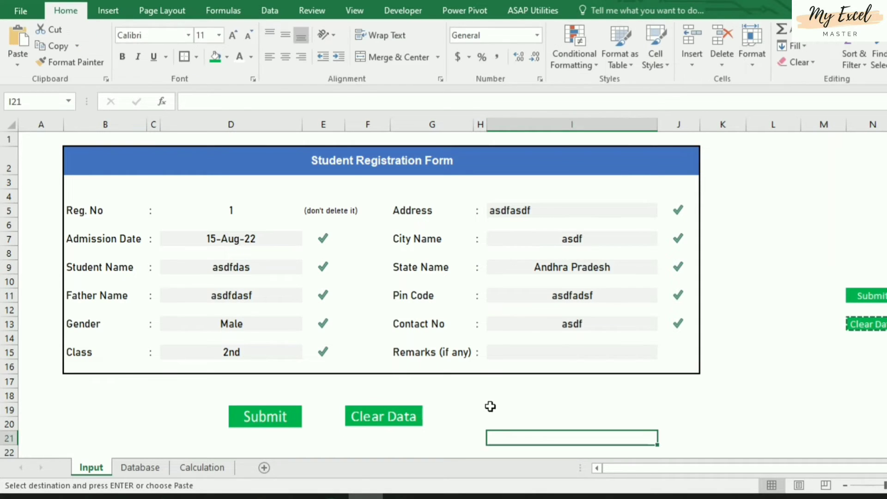
left_click_drag(406, 418, 475, 417)
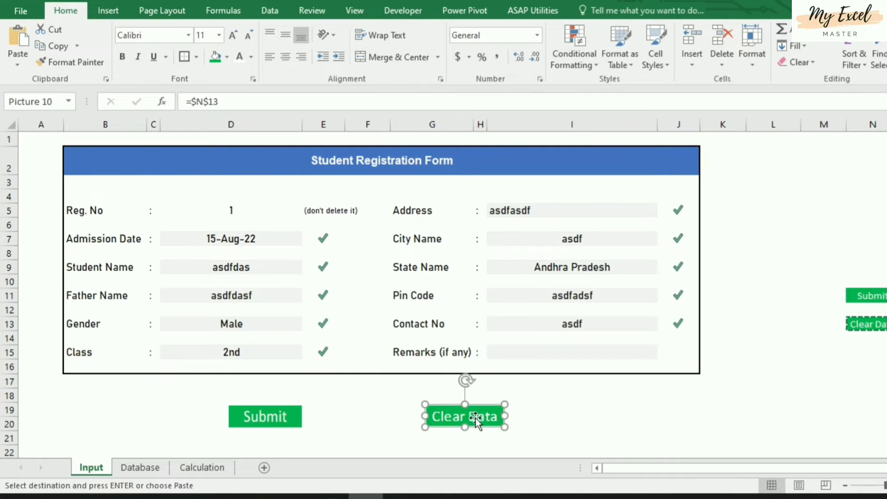
left_click(574, 422)
left_click(575, 395)
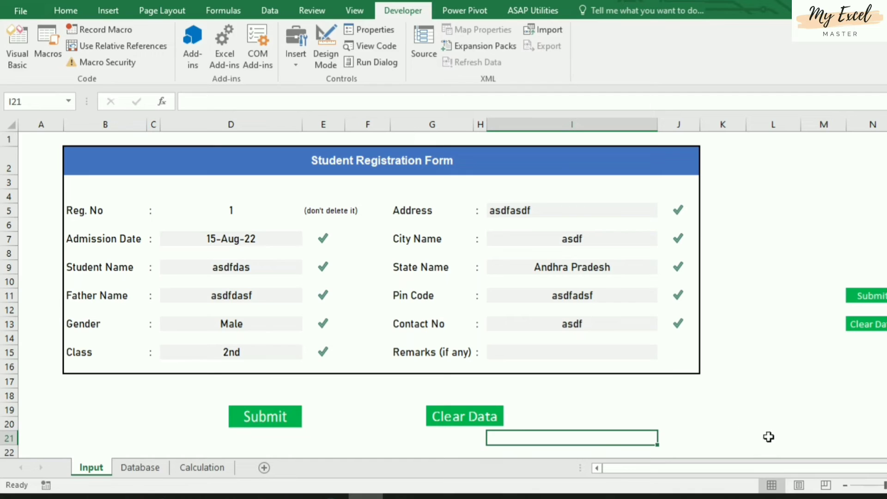
type("6")
key("Escape")
left_click(730, 428)
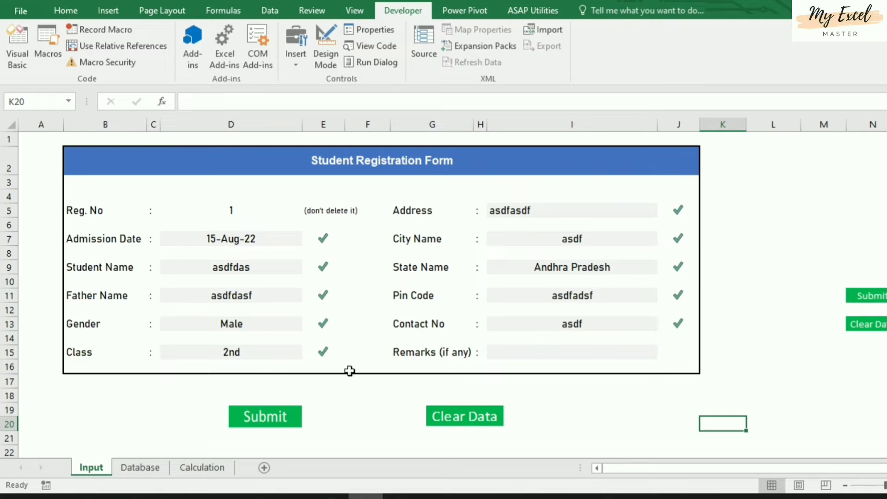
left_click(144, 465)
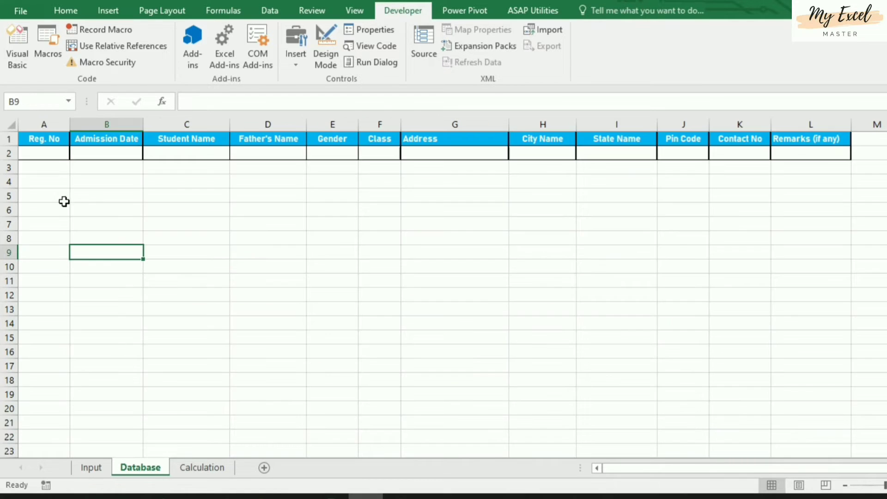
left_click(96, 469)
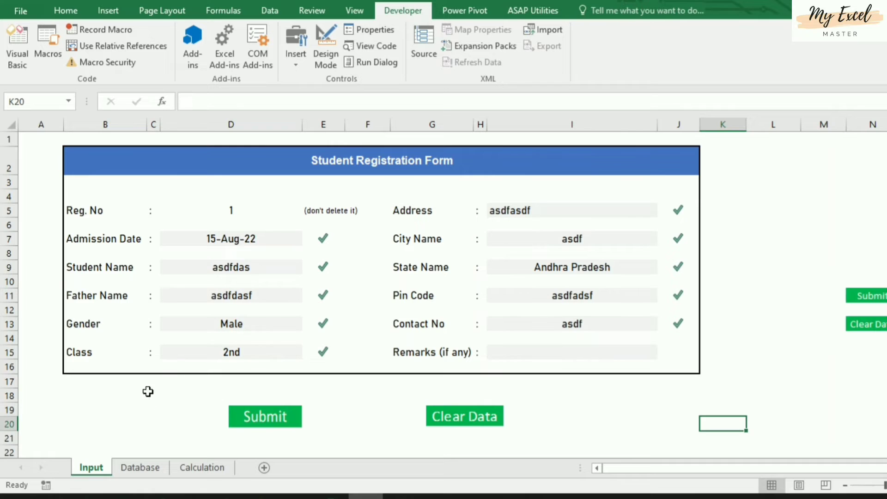
left_click(242, 238)
left_click(257, 267)
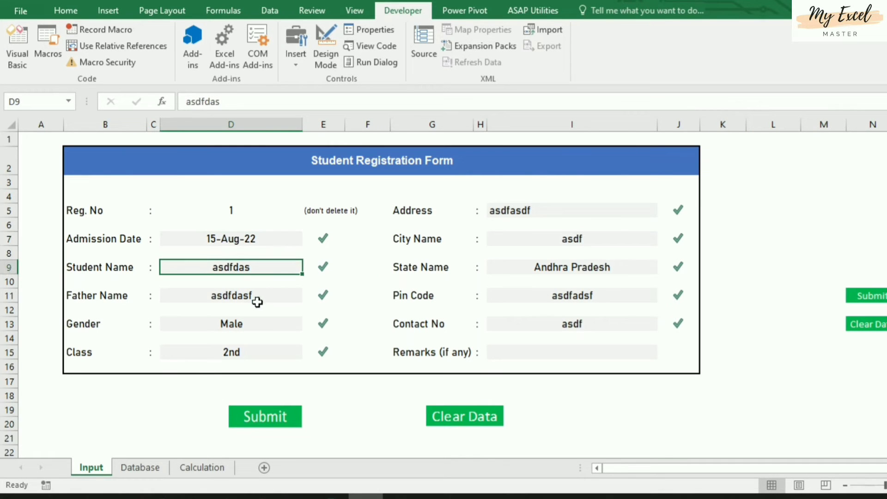
left_click(257, 298)
left_click(254, 321)
left_click(251, 350)
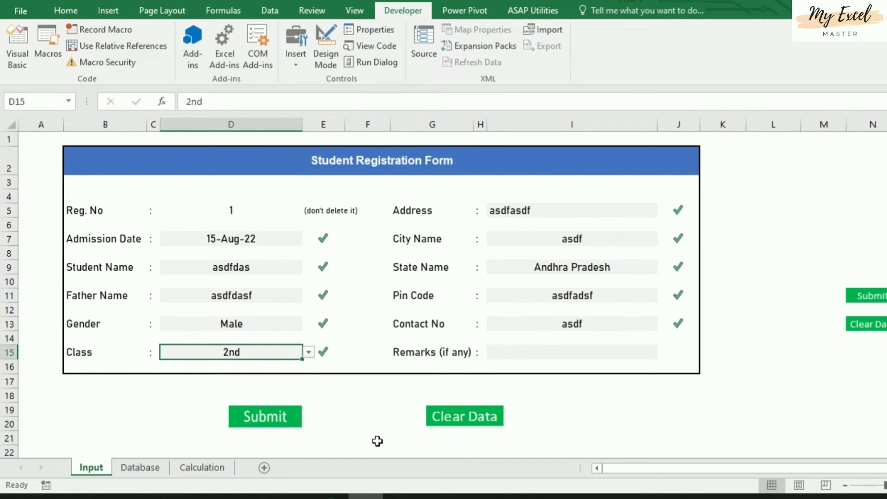
scroll(375, 442, "down", 3)
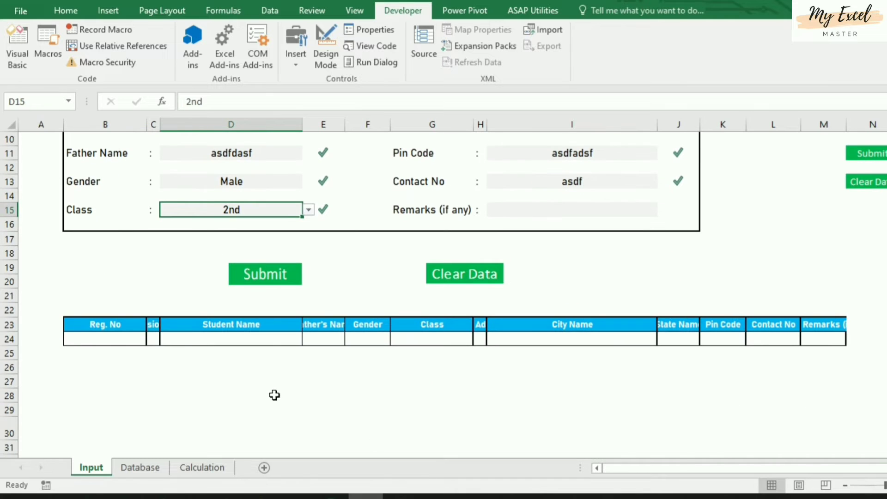
left_click(117, 322)
left_click(248, 324)
left_click(324, 323)
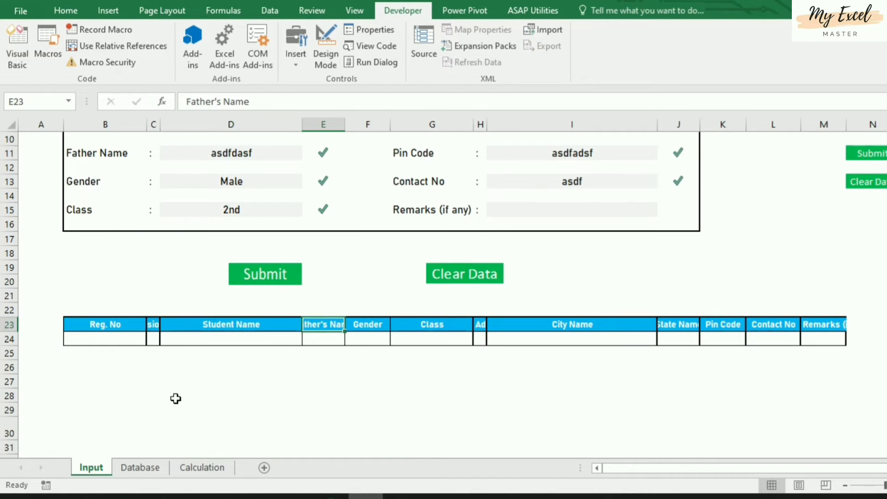
left_click(141, 470)
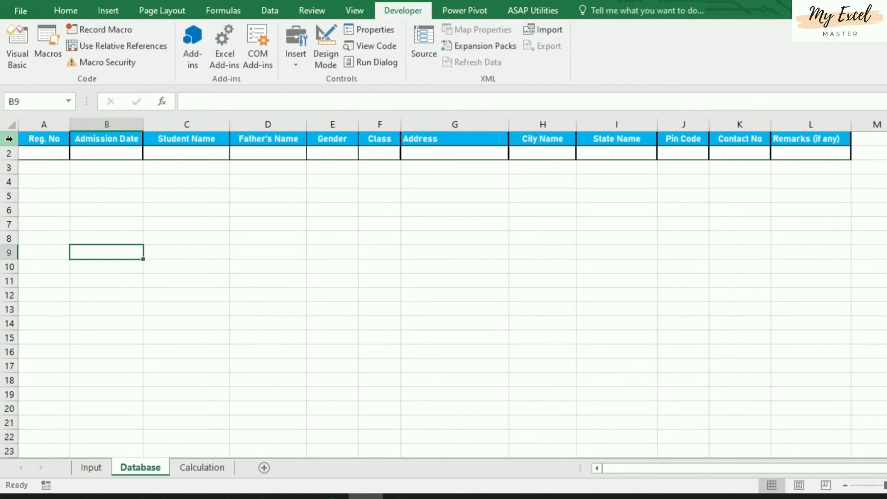
left_click(90, 465)
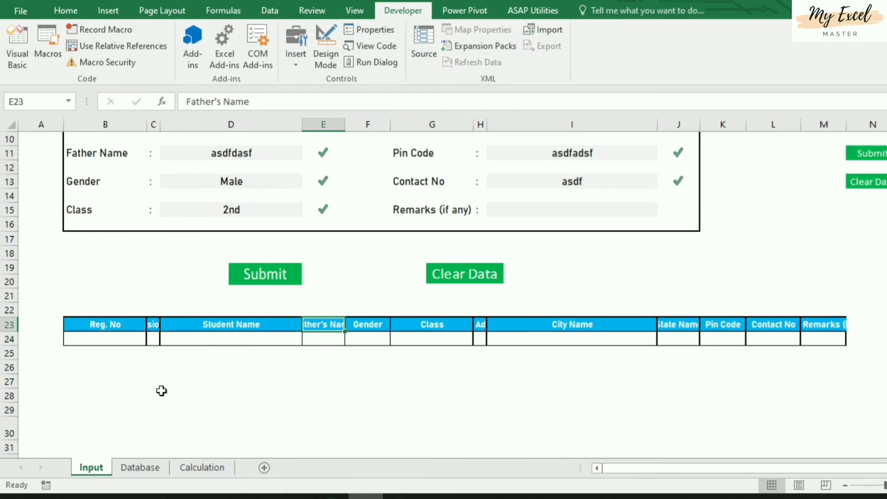
left_click(121, 326)
scroll(379, 405, "up", 3)
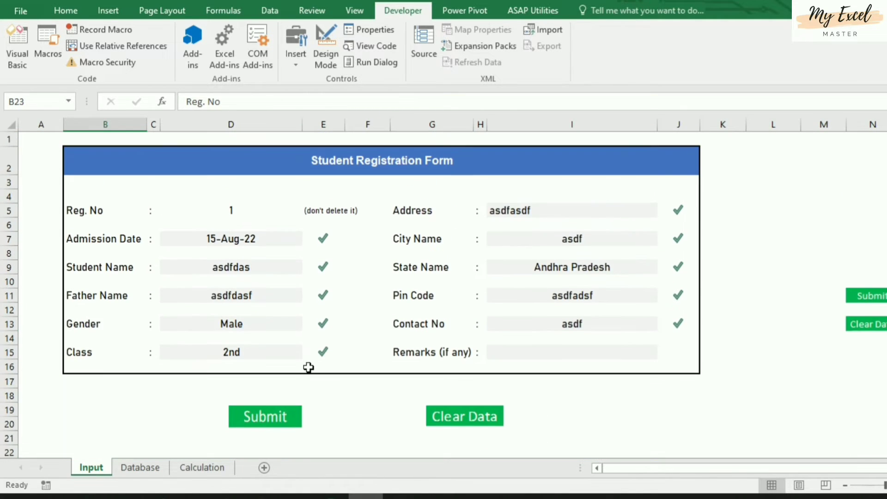
scroll(307, 368, "down", 3)
left_click(113, 338)
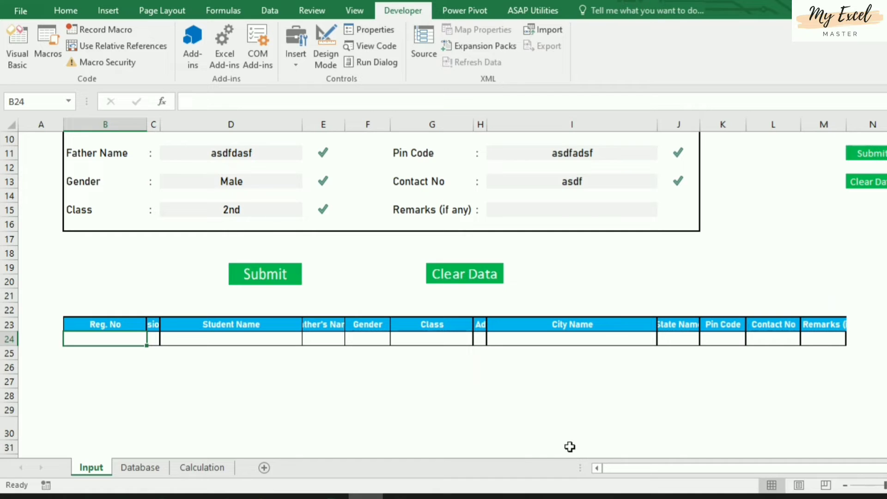
- Link helper cell B24 to the Reg. No field with =D5
type("=")
scroll(287, 370, "up", 3)
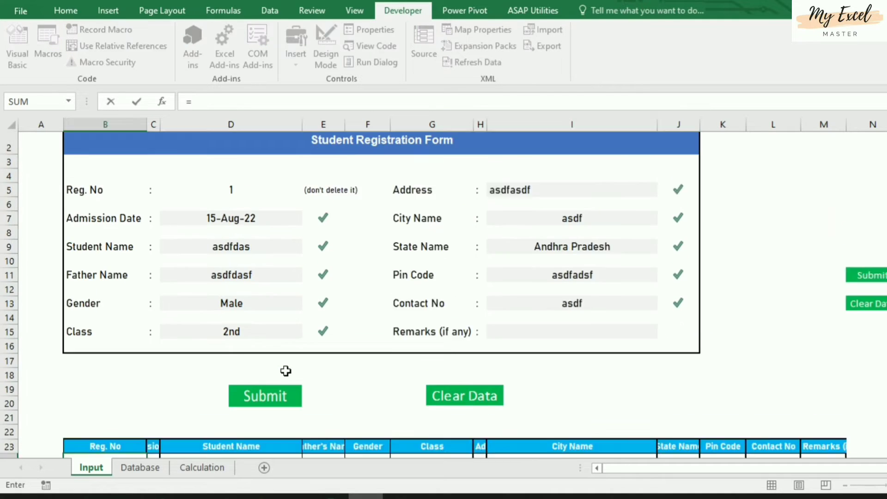
left_click(241, 205)
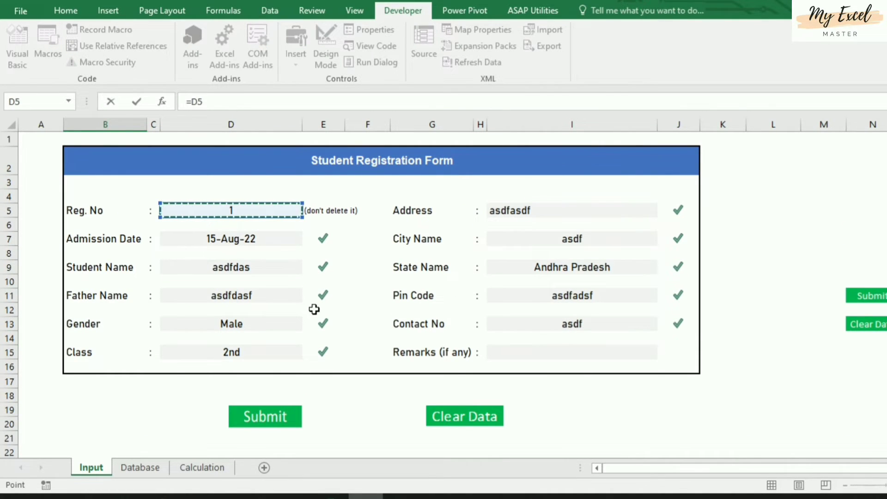
key("ctrl+Return")
scroll(314, 309, "down", 1)
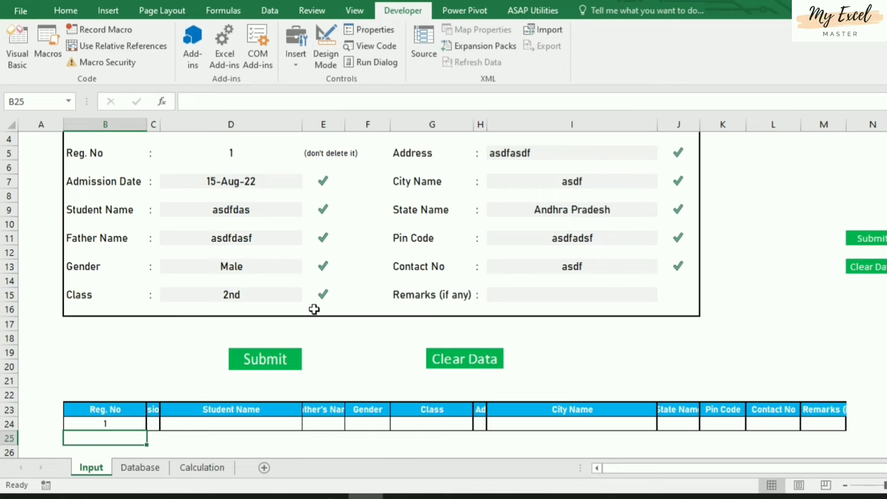
- Link C24 through G24 to the form fields D7, D9, D11, D13 and D15
left_click(154, 426)
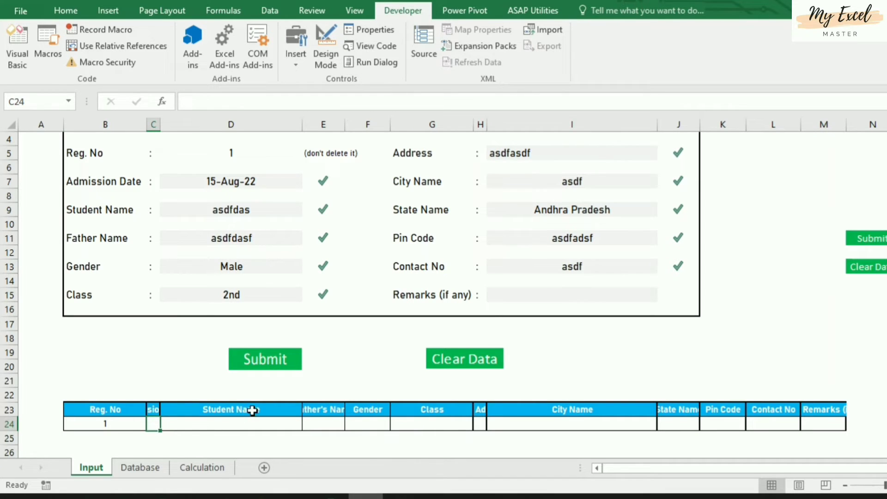
type("=")
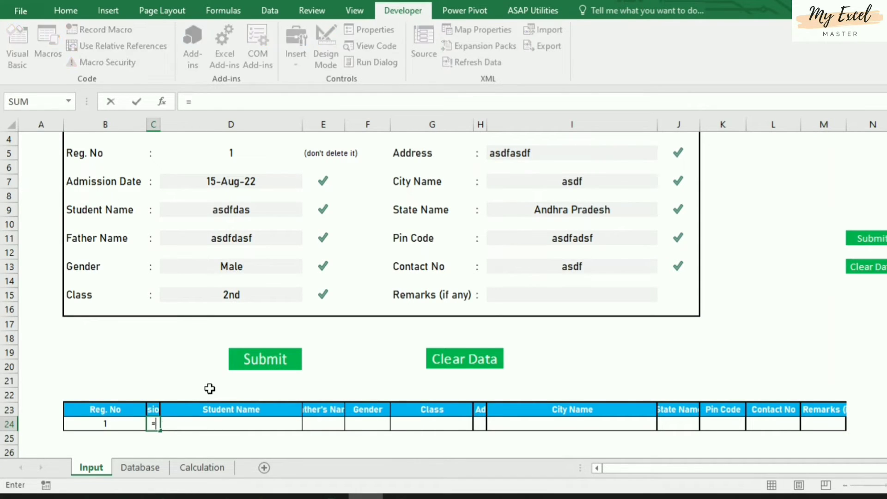
left_click(256, 184)
key("Return")
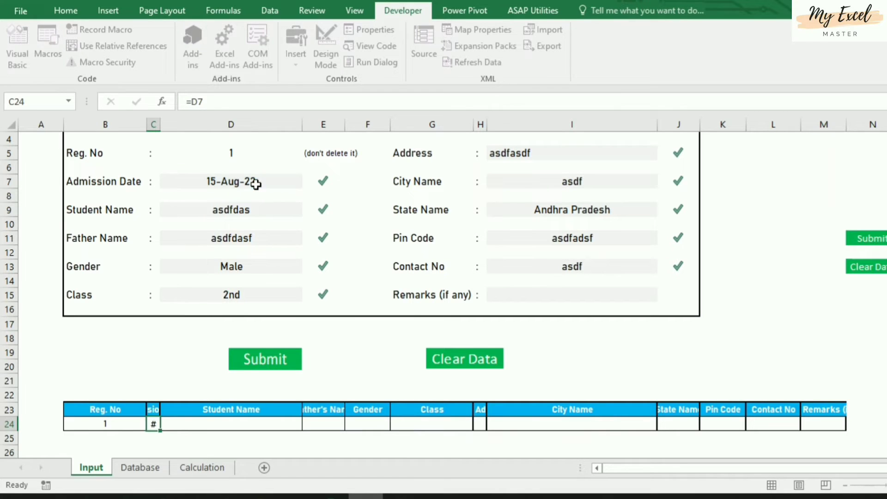
left_click(258, 422)
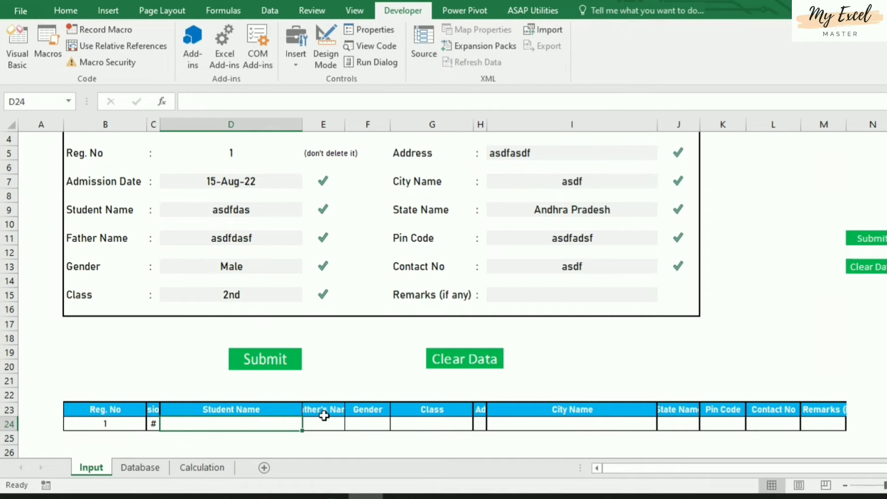
type("=")
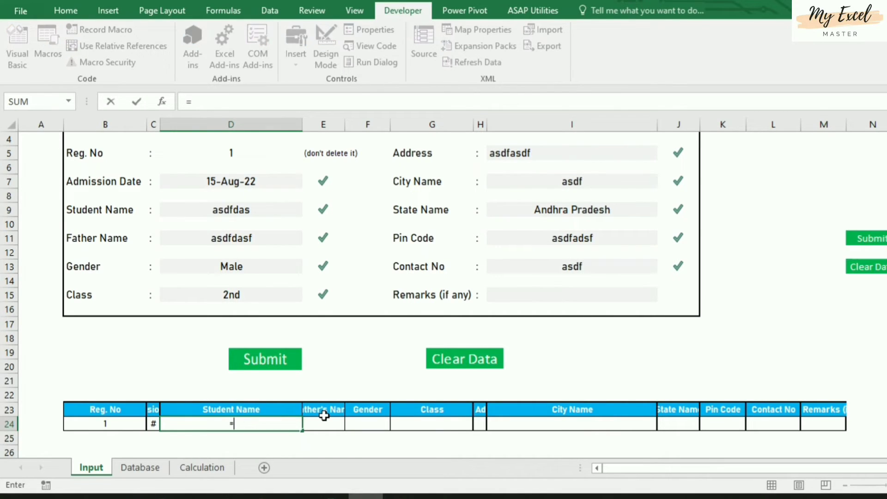
left_click(239, 212)
key("Return")
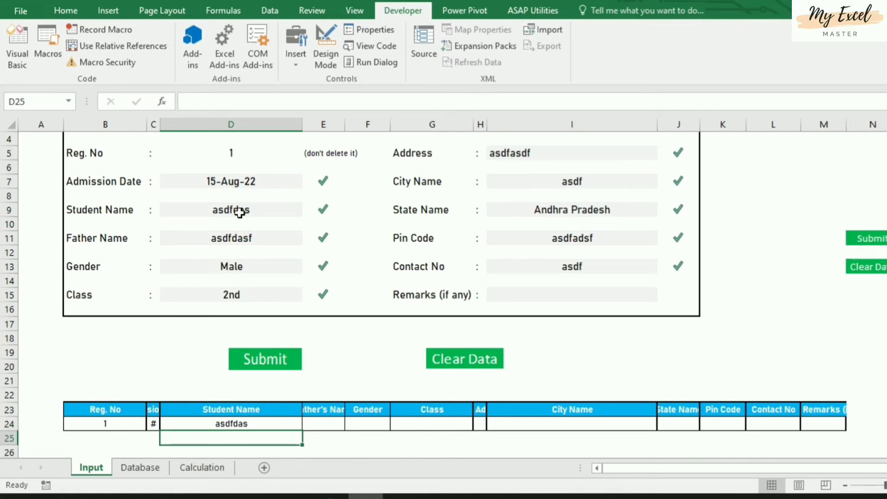
left_click(331, 425)
type("=")
left_click(261, 239)
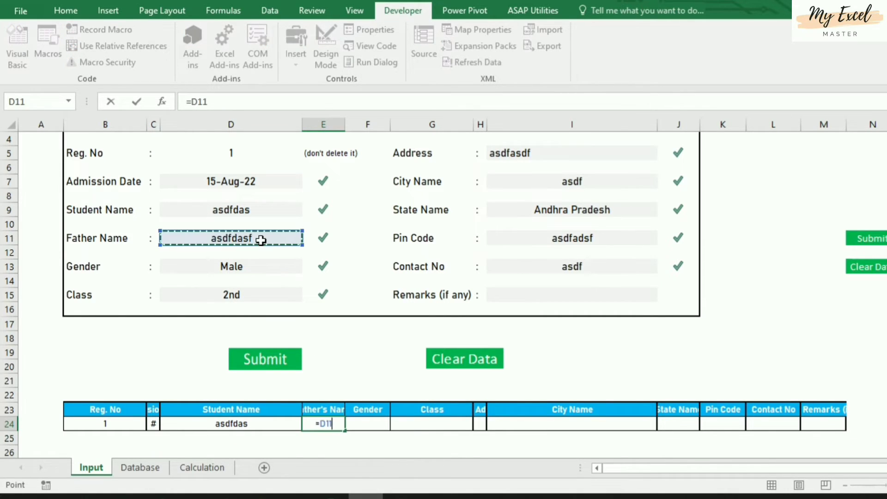
key("Return")
left_click(383, 428)
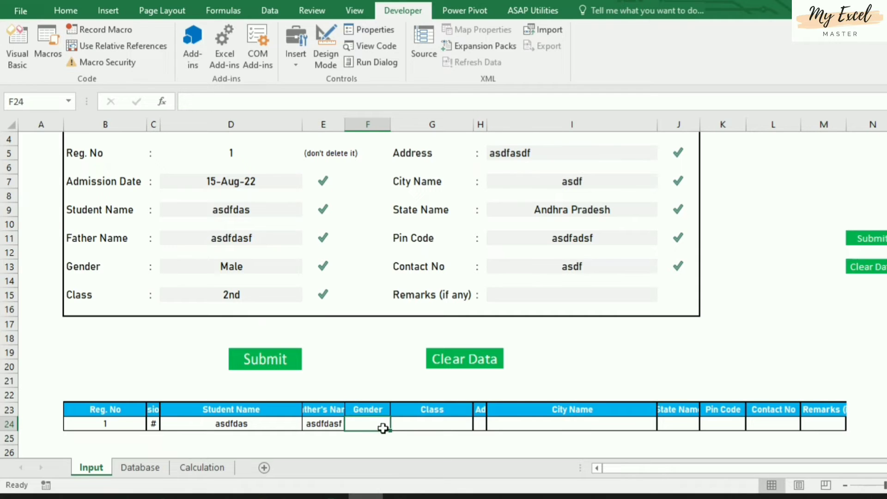
type("=")
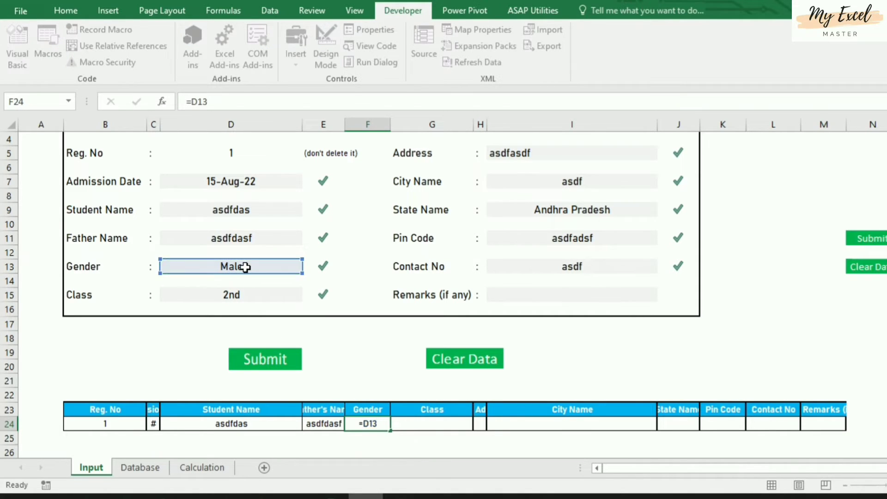
key("Return")
left_click(453, 423)
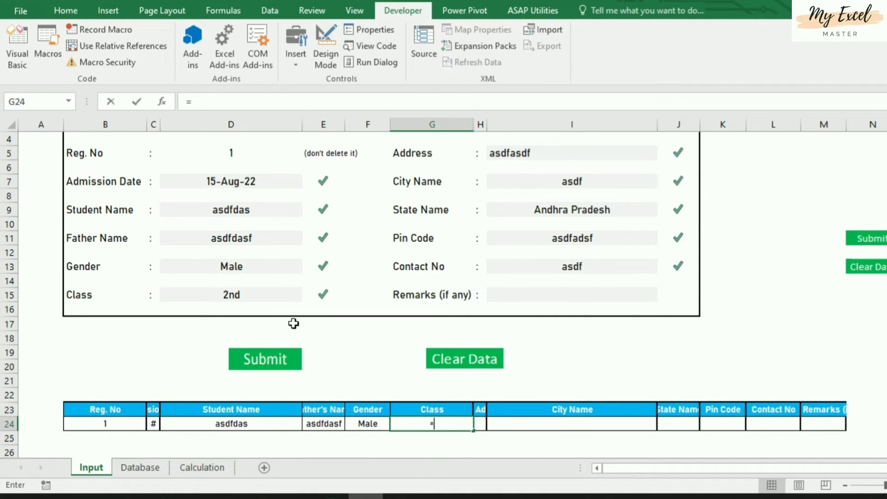
type("=")
left_click(263, 298)
key("Return")
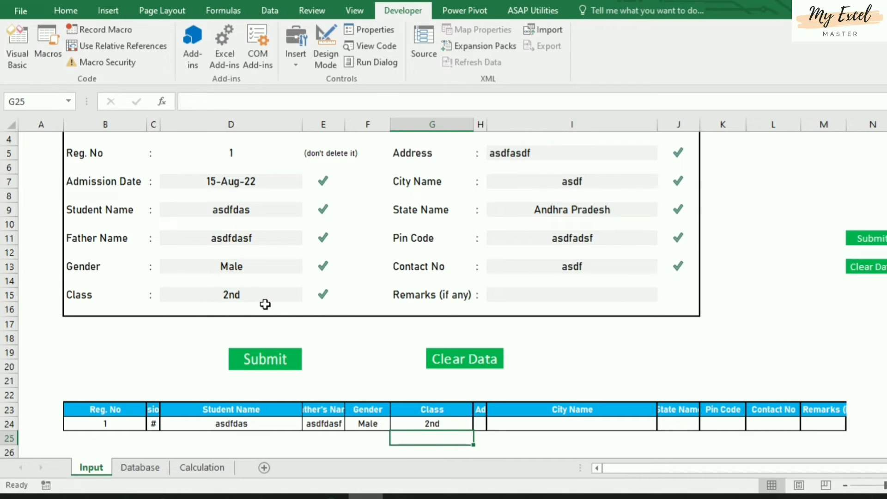
- Link H24 through M24 to fields I5–I15, then select B23:M24 and check the formulas
left_click(489, 424)
left_click(479, 424)
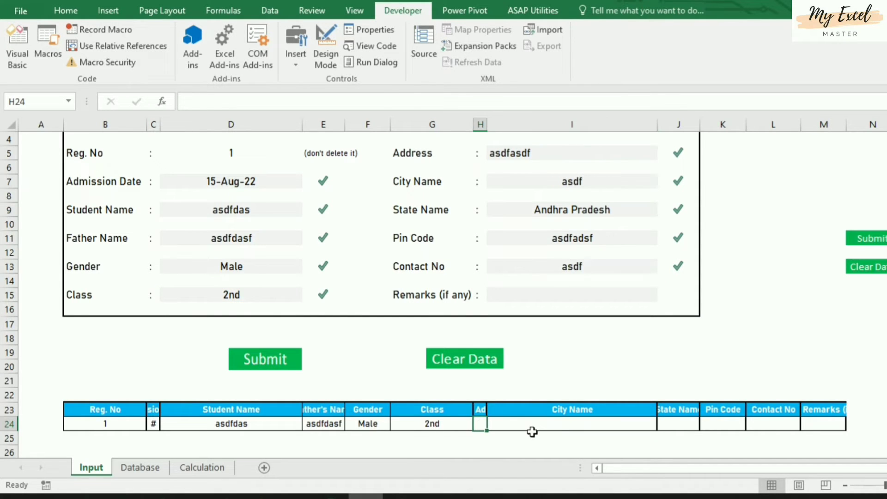
type("=")
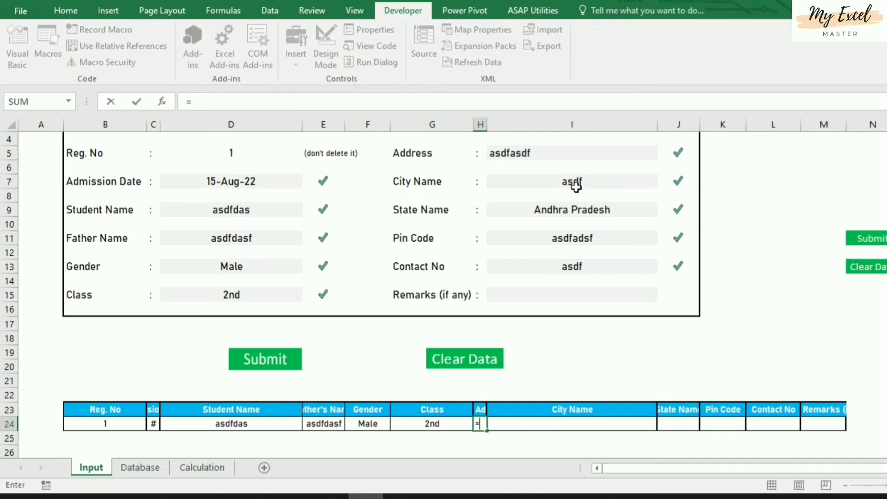
left_click(567, 152)
key("Return")
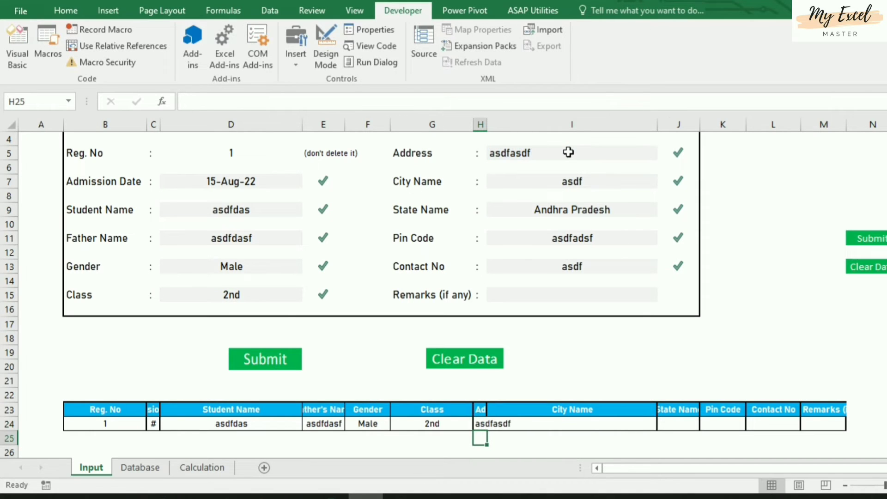
left_click(564, 421)
type("=")
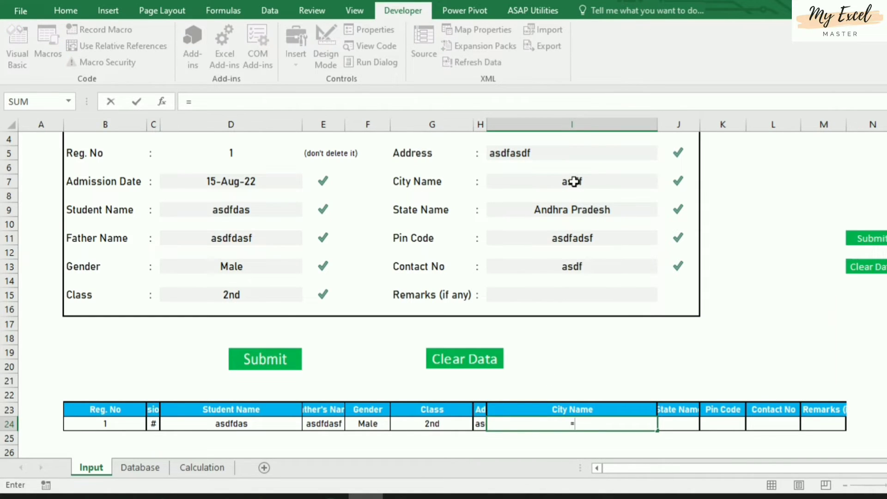
left_click(573, 181)
key("Return")
left_click(683, 424)
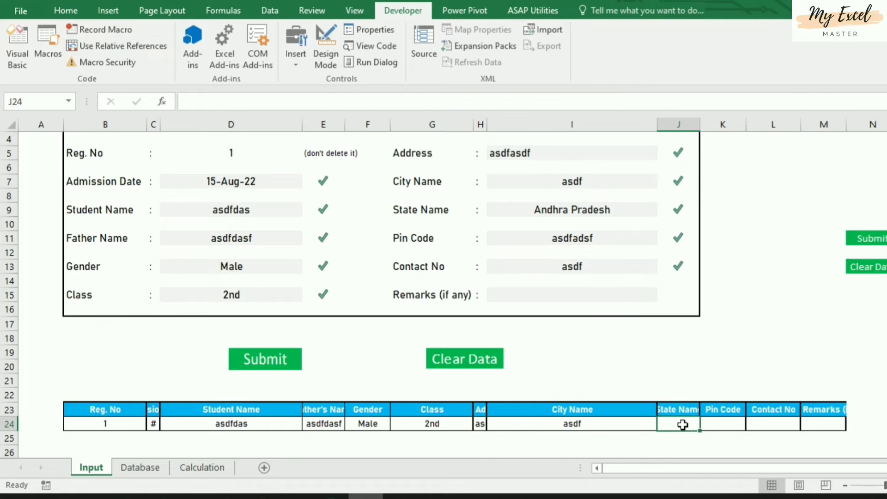
type("=")
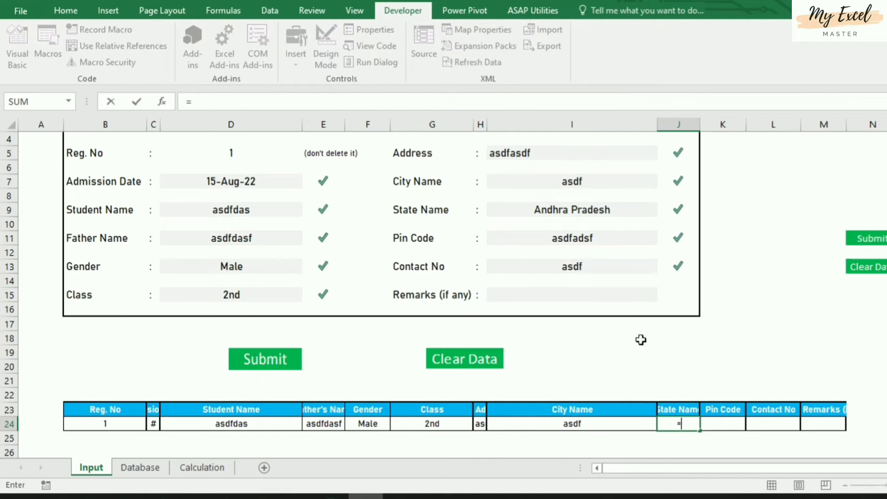
left_click(583, 214)
key("Return")
left_click(723, 423)
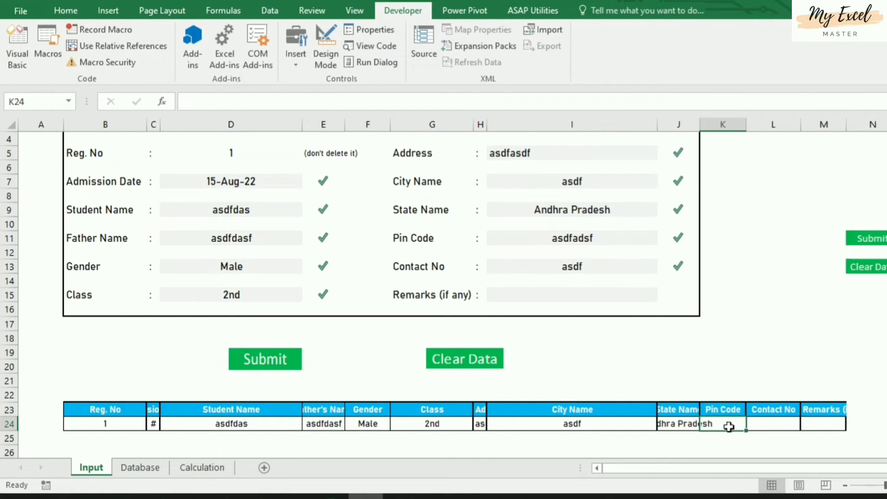
type("=")
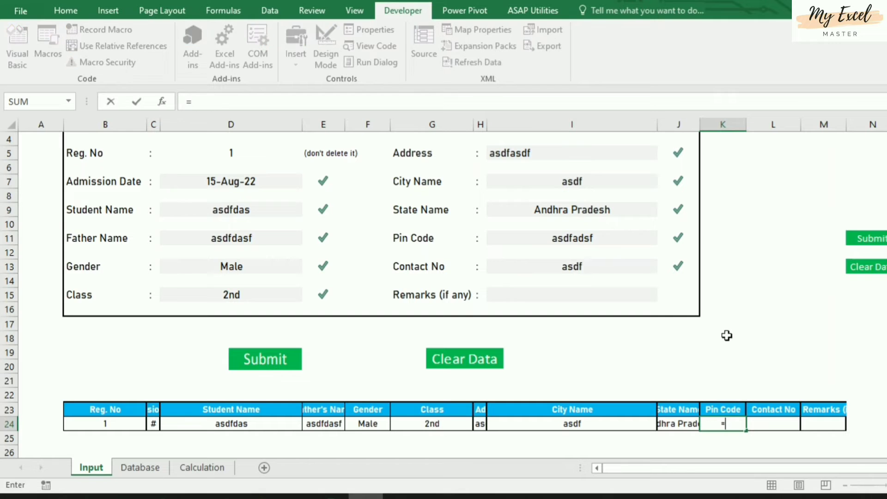
left_click(589, 246)
key("Return")
left_click(769, 426)
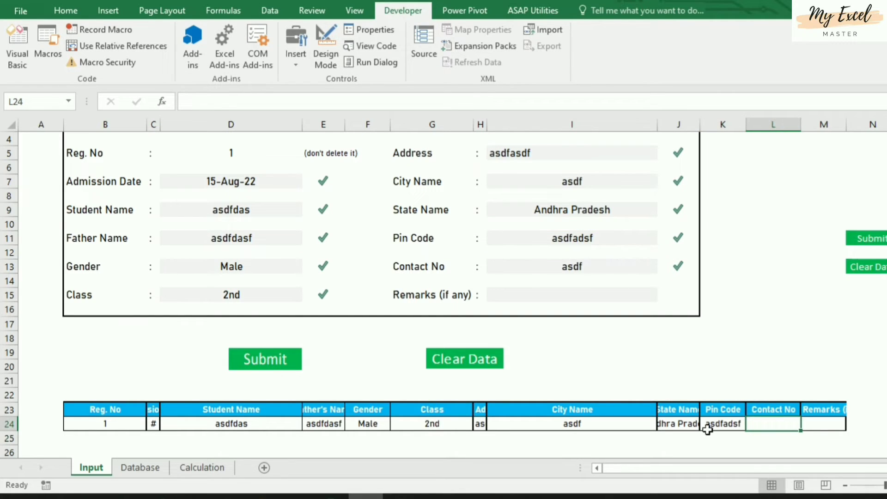
type("=")
left_click(573, 263)
key("Return")
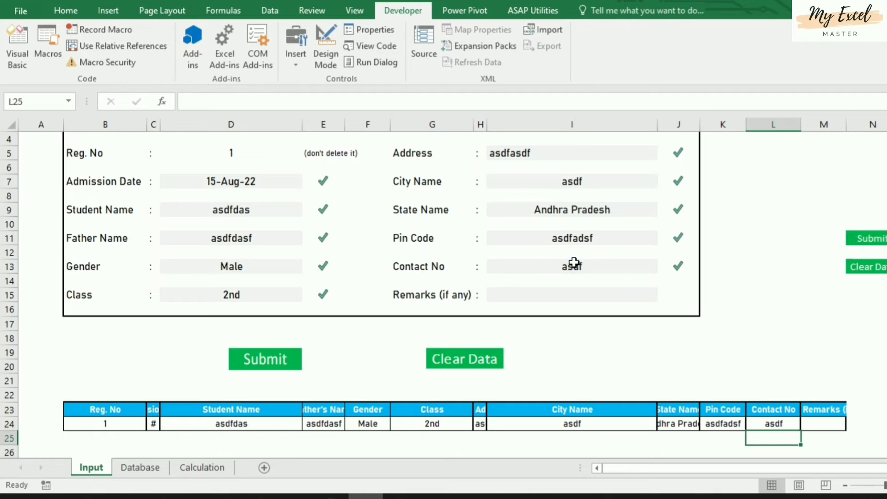
left_click(832, 424)
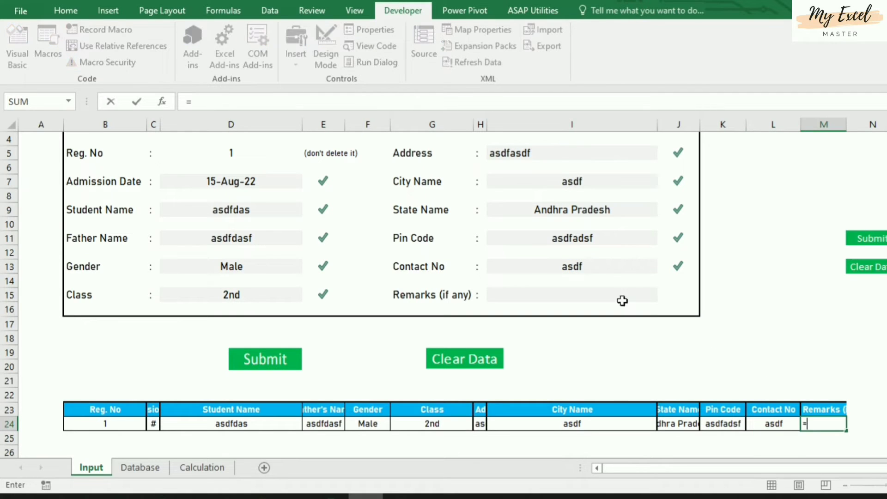
type("=")
left_click(595, 293)
key("Return")
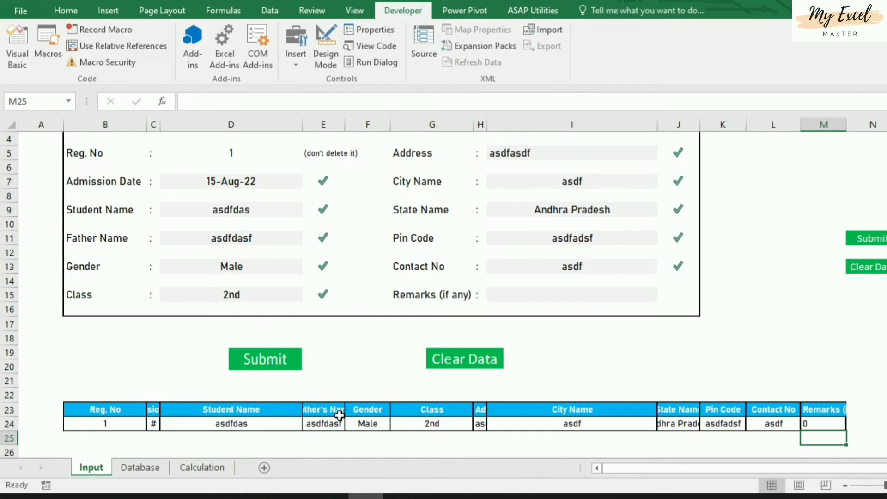
left_click_drag(96, 408, 823, 424)
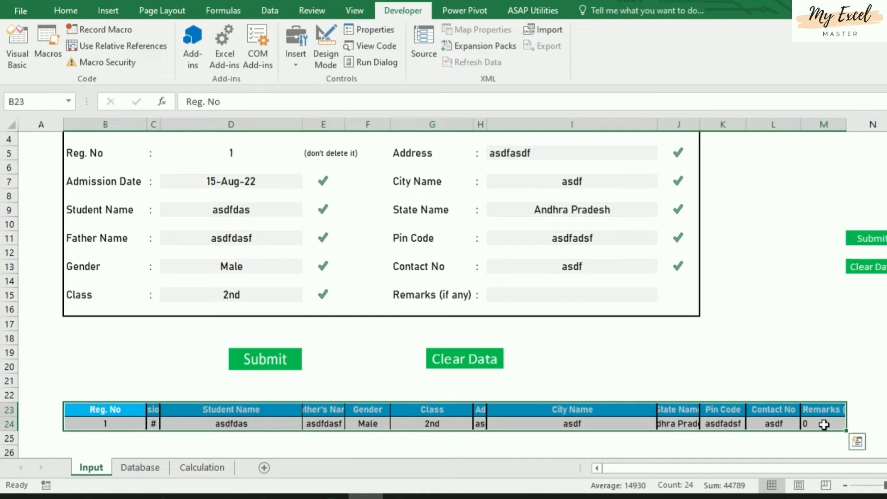
left_click(114, 423)
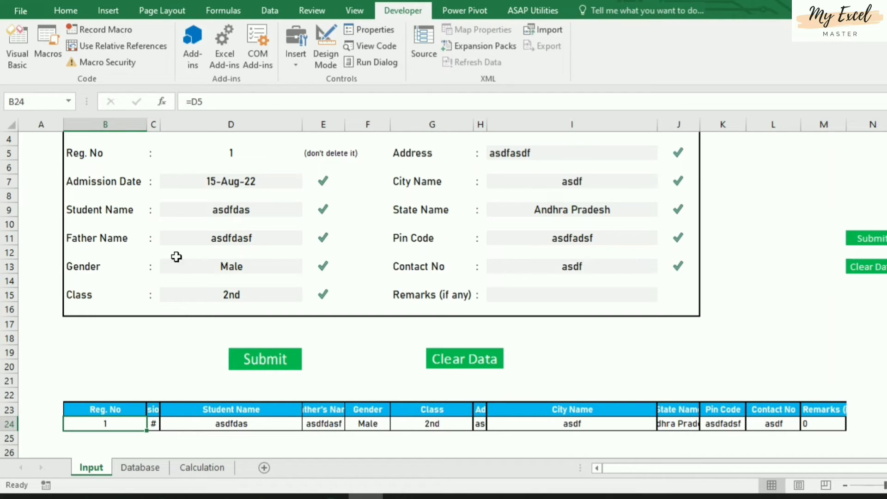
- Start recording a macro named savedetail, stored in This Workbook
left_click(149, 472)
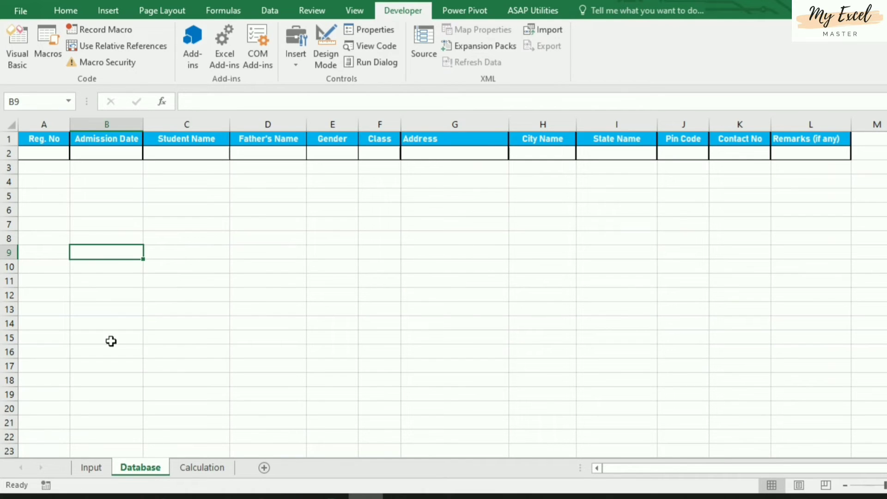
left_click(89, 468)
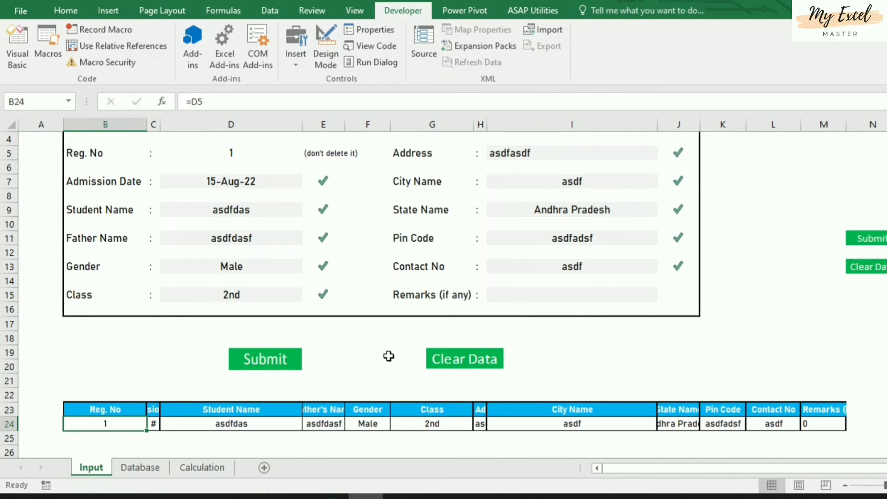
scroll(389, 354, "up", 1)
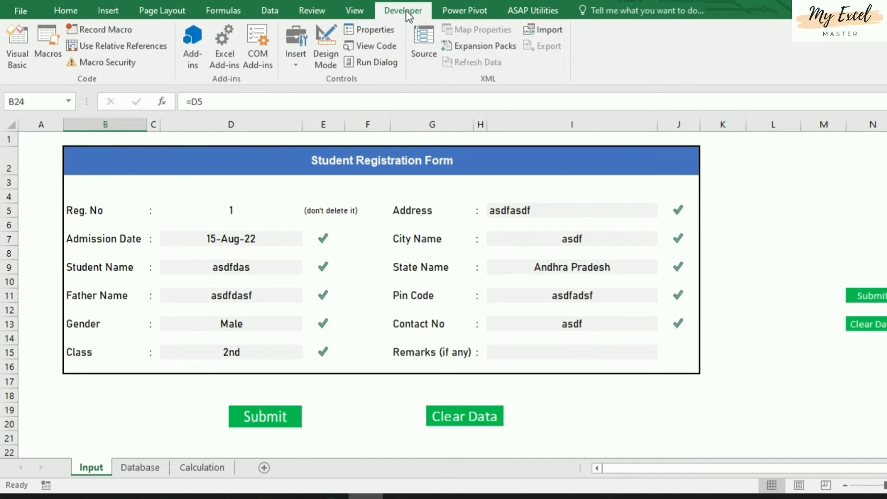
left_click(118, 31)
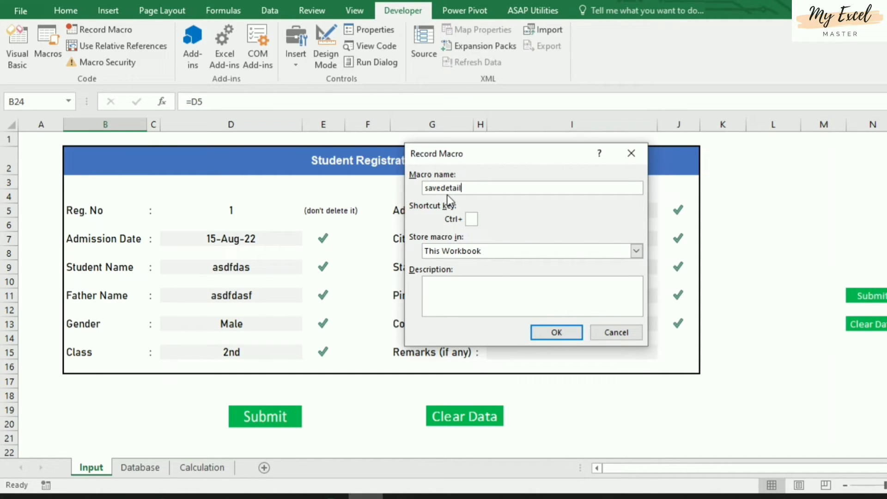
left_click(551, 332)
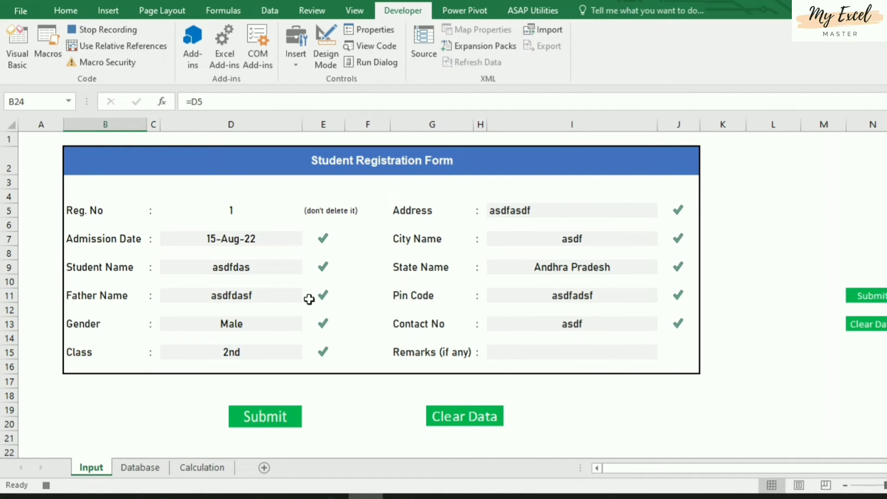
- Copy the form's summary row B24:M24 on the Input sheet
scroll(308, 298, "down", 3)
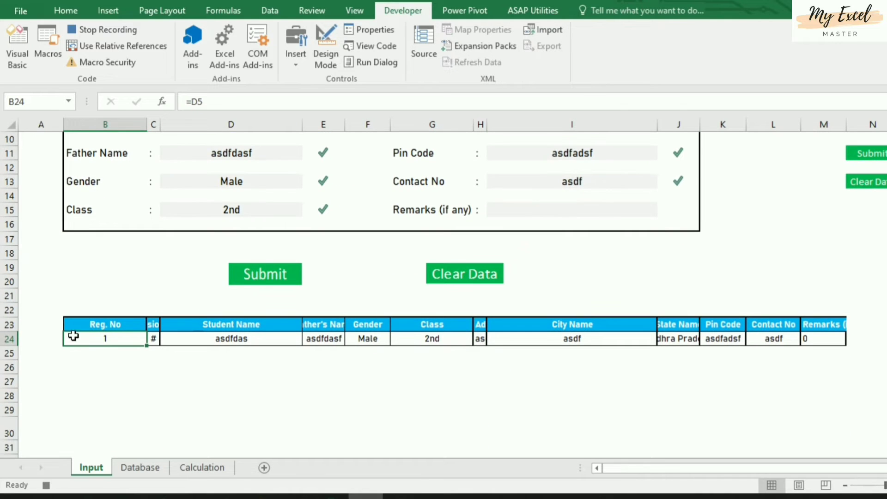
left_click(816, 341, "shift")
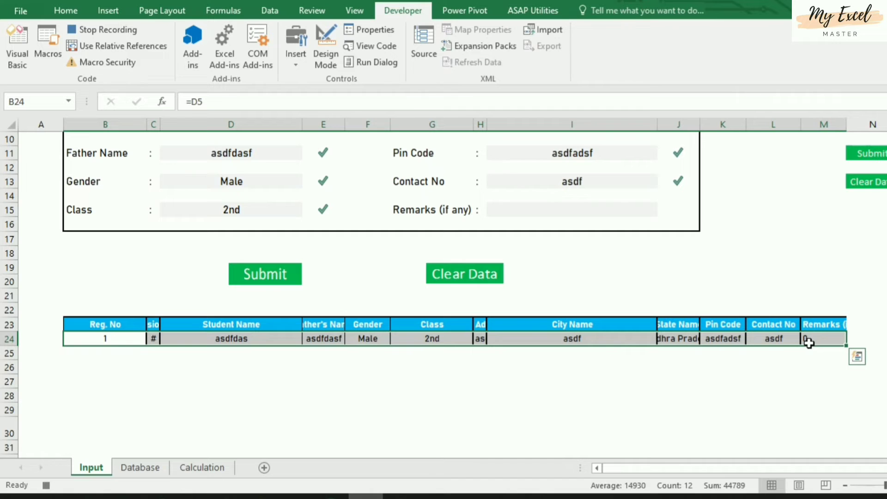
key("ctrl+c")
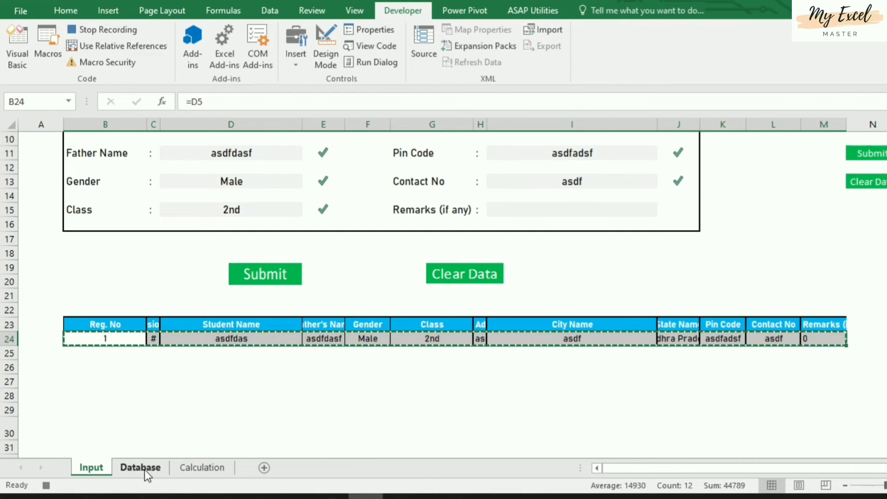
- On the Database sheet, jump with Ctrl+arrow keys back to the Reg. No header in A1
left_click(145, 470)
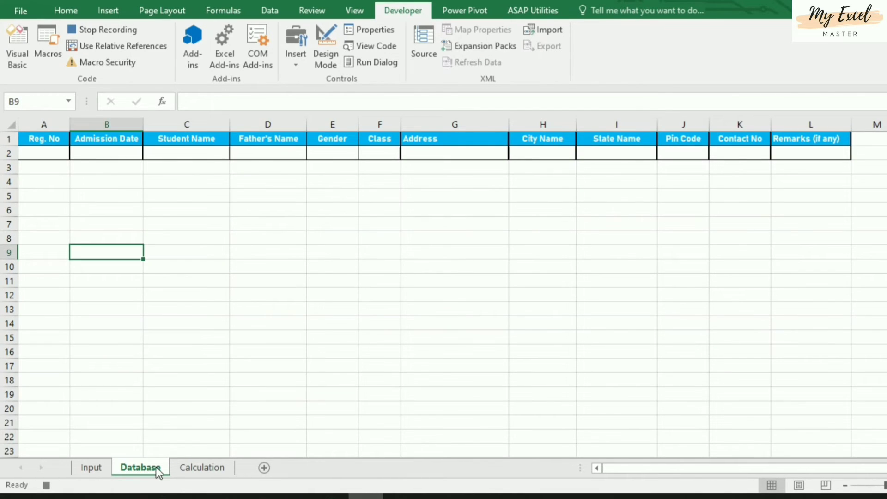
left_click(883, 140)
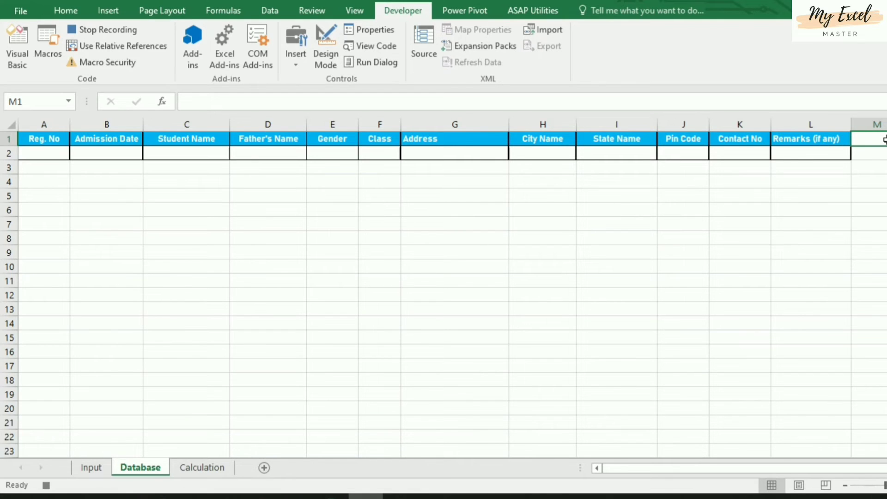
key("ctrl+Down")
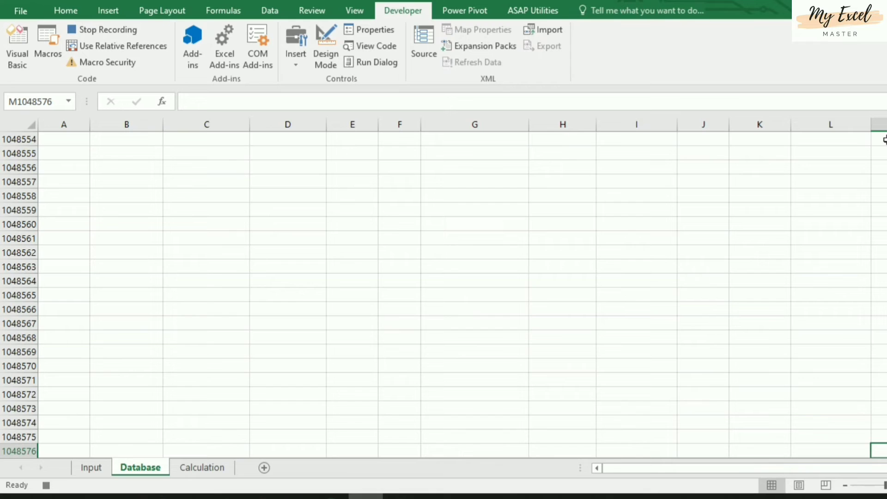
key("ctrl+Left")
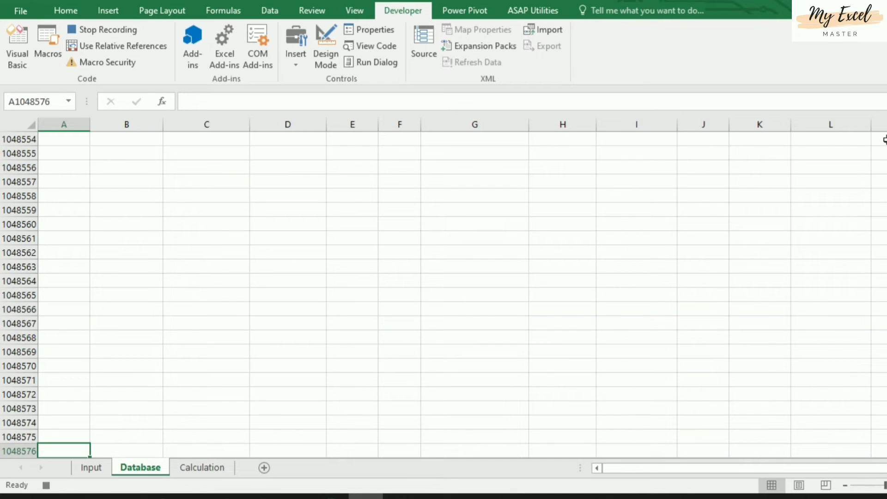
key("ctrl+Up")
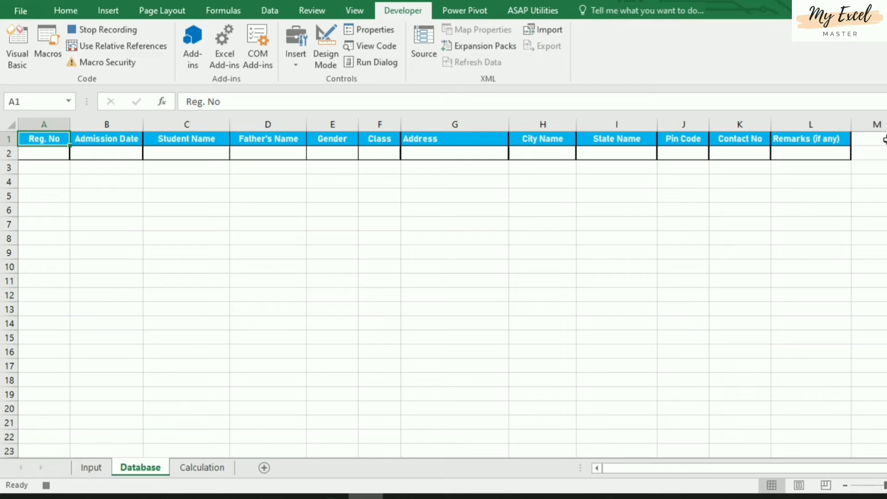
- Turn on relative references, move down to A2 and bring up Paste Special
left_click(125, 48)
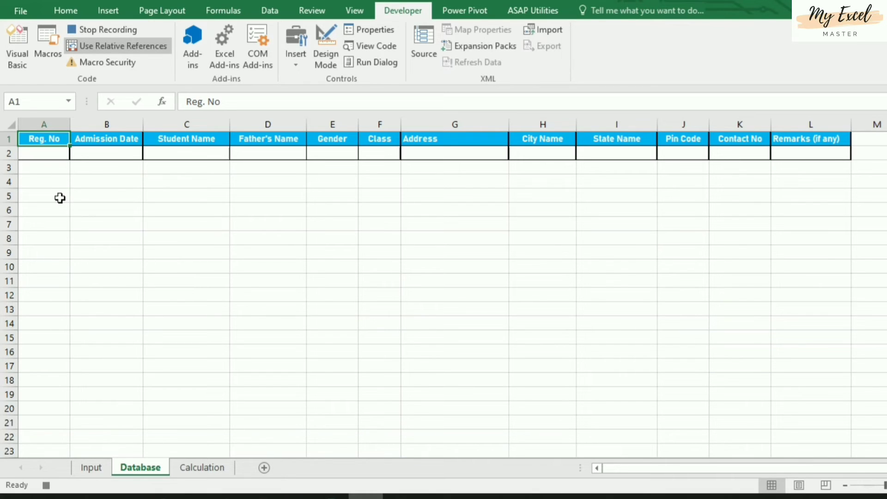
key("Down")
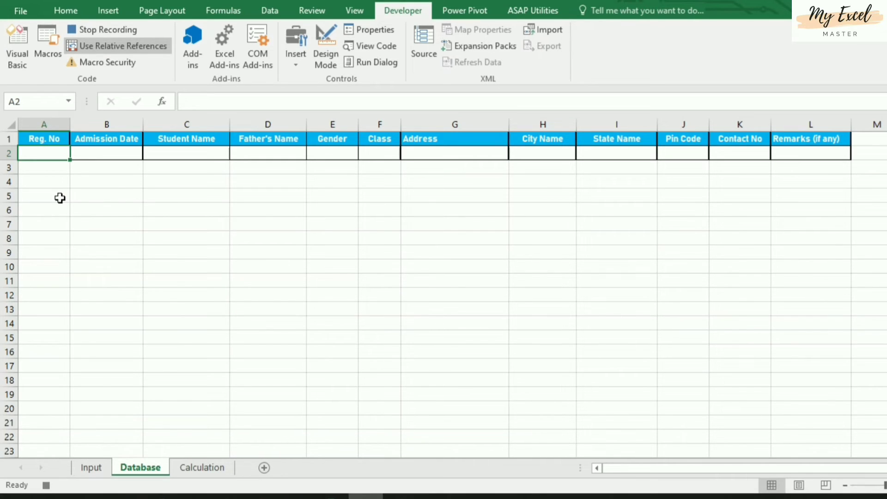
key("alt+e")
key("s")
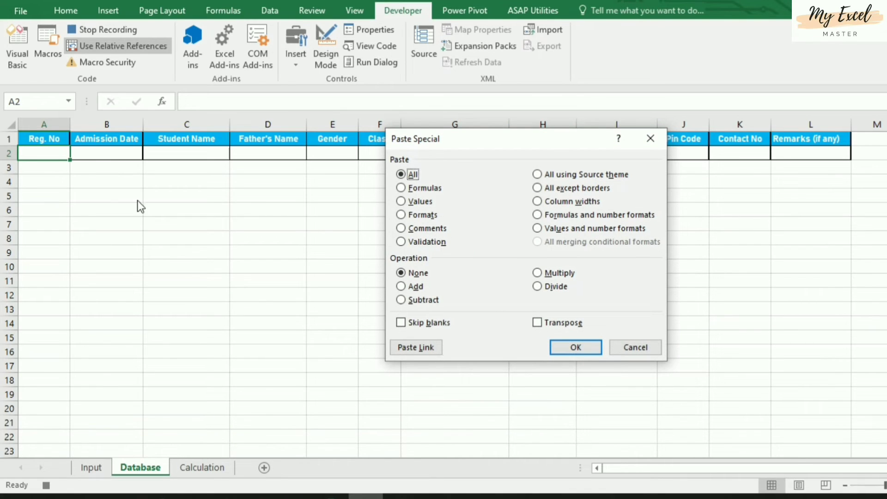
- Paste the copied entry as values into row 2 and give A2:L2 all borders
left_click(402, 202)
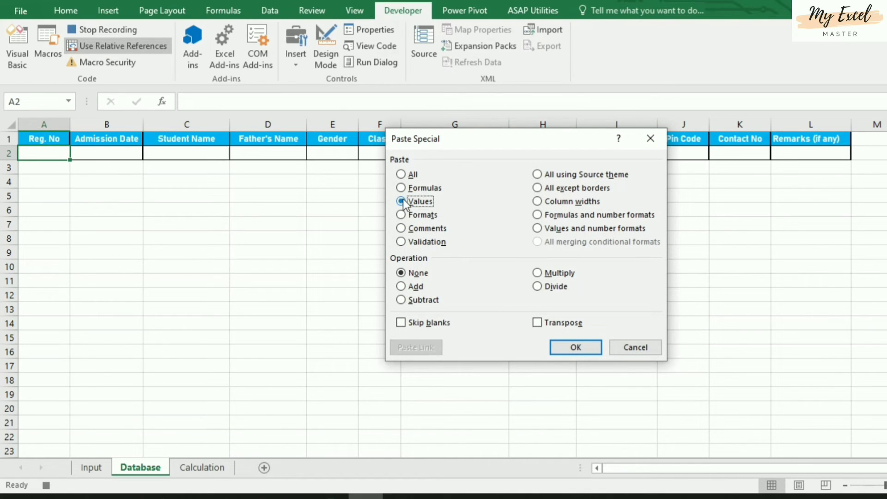
left_click(576, 348)
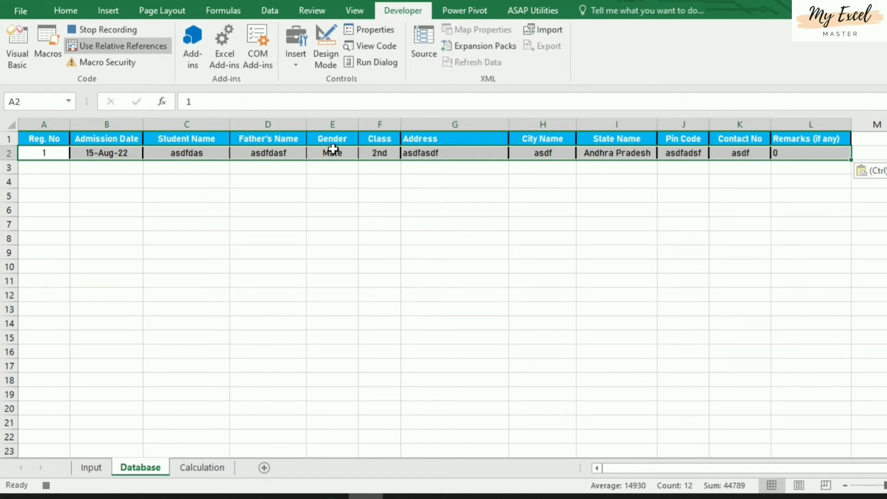
left_click(62, 12)
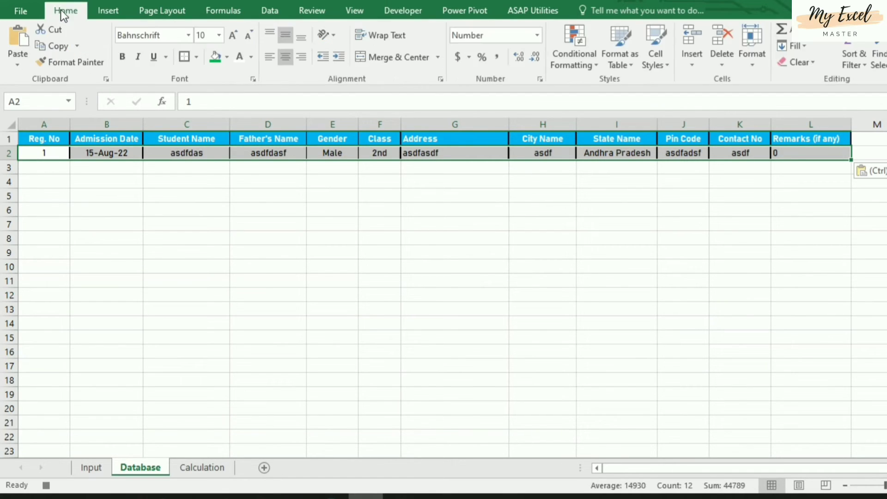
left_click(195, 56)
left_click(211, 177)
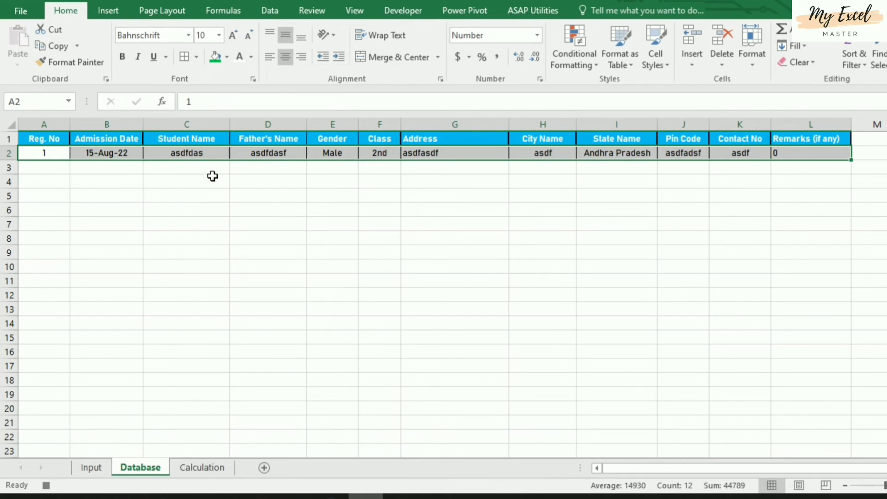
- Check the pasted date and Remarks values, then turn relative references back off
left_click(97, 154)
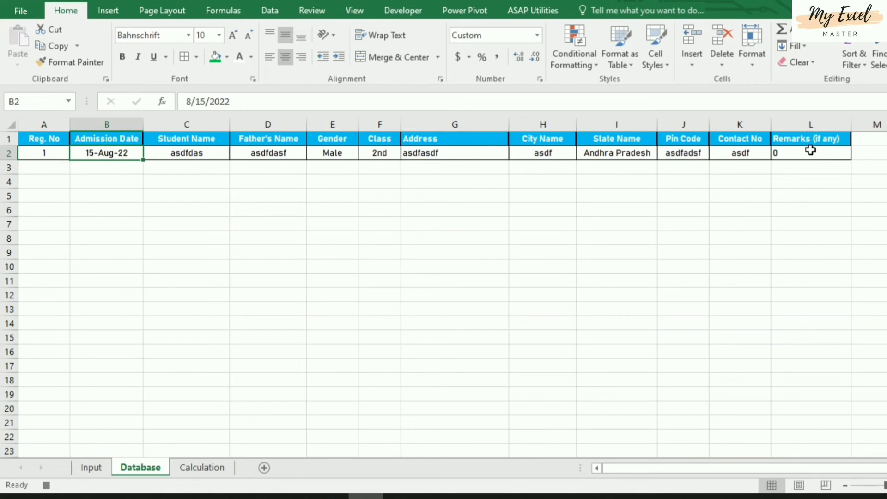
left_click(788, 155)
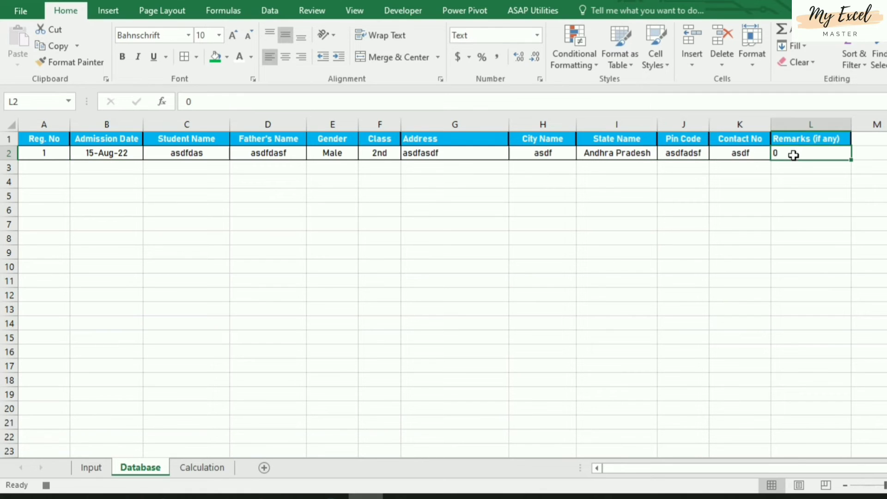
left_click(880, 153)
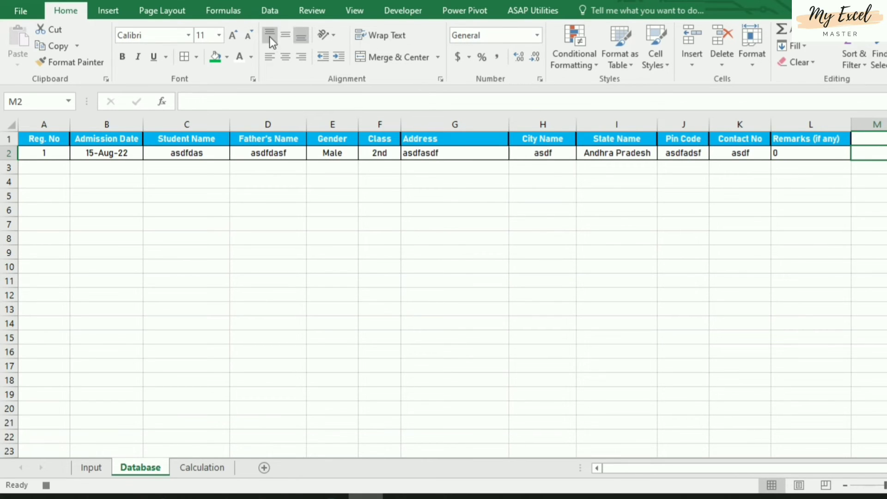
left_click(404, 11)
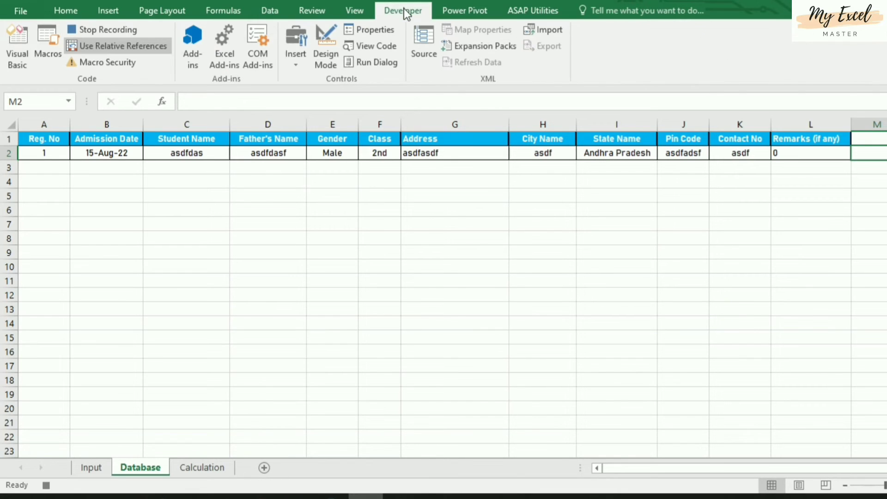
left_click(146, 48)
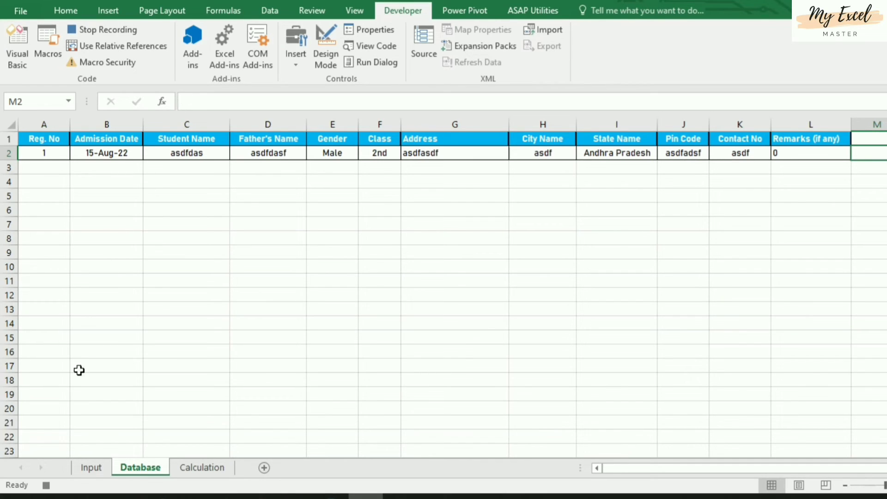
- On the Input sheet, delete the admission date, student name, father name, gender and class entries
left_click(91, 469)
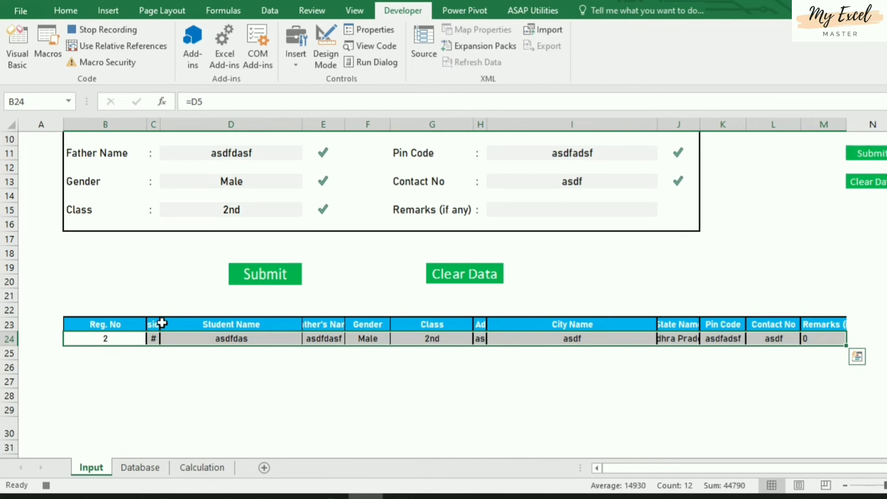
scroll(191, 319, "up", 3)
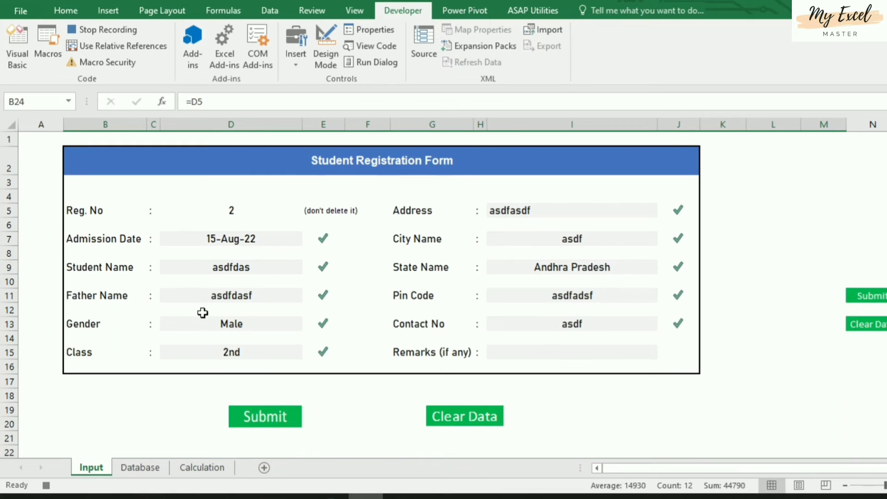
left_click(250, 239)
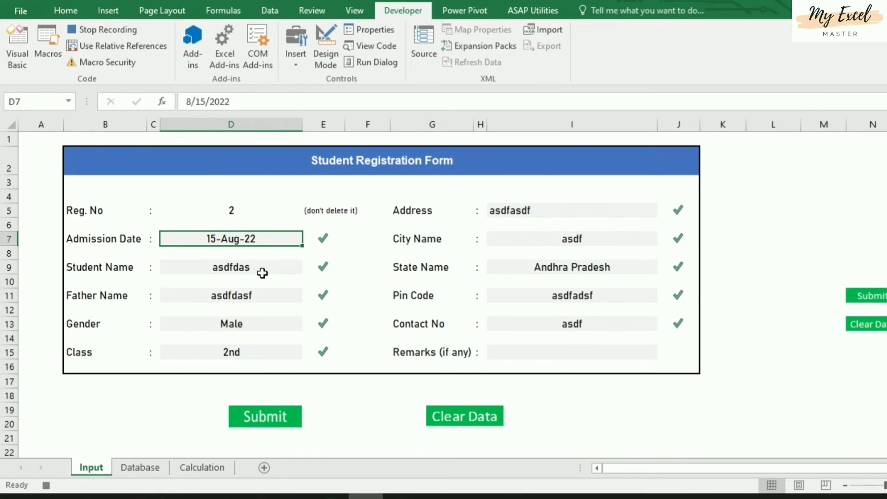
key("Delete")
left_click(253, 268)
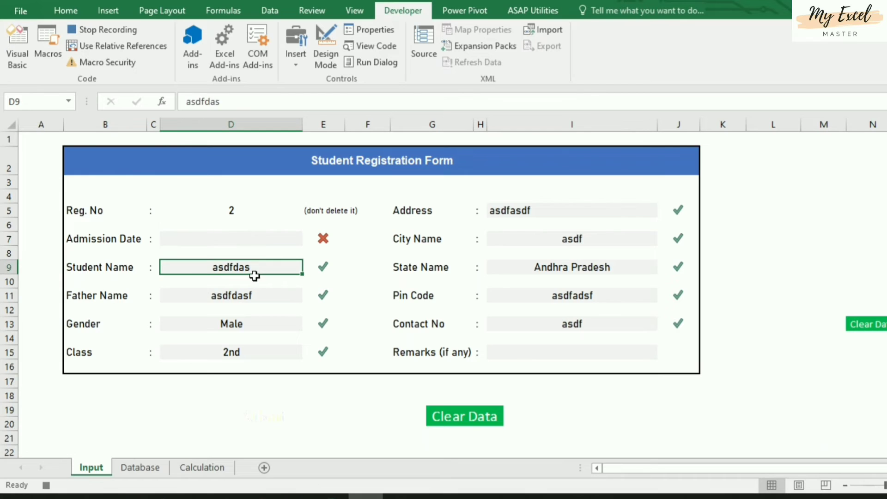
key("Delete")
left_click(254, 296)
key("Delete")
left_click(254, 326)
key("Delete")
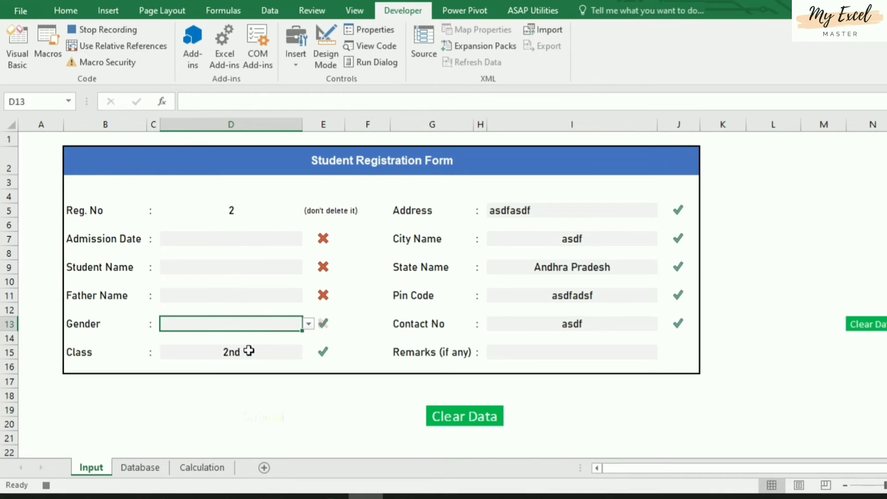
left_click(250, 351)
key("Delete")
- Delete the Address, City Name, State Name, Pin Code and Contact No entries
left_click(595, 211)
key("Delete")
left_click(587, 238)
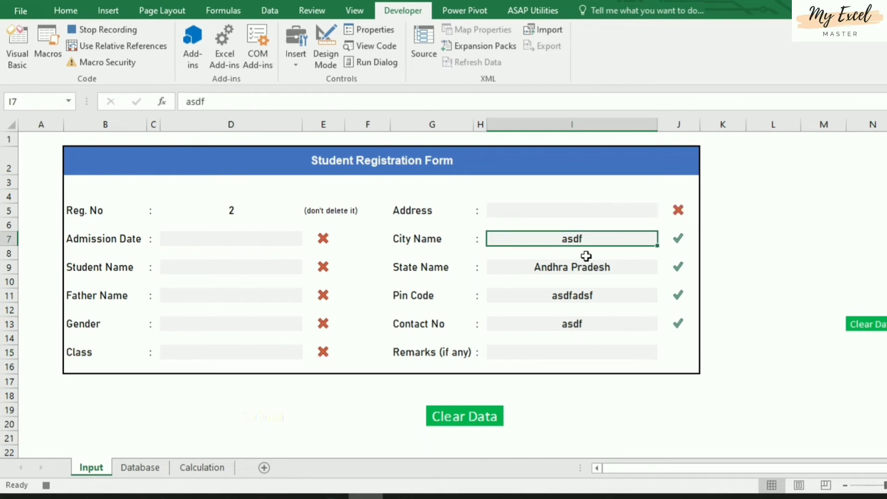
key("Delete")
left_click(587, 267)
key("Delete")
left_click(585, 293)
key("Delete")
left_click(583, 323)
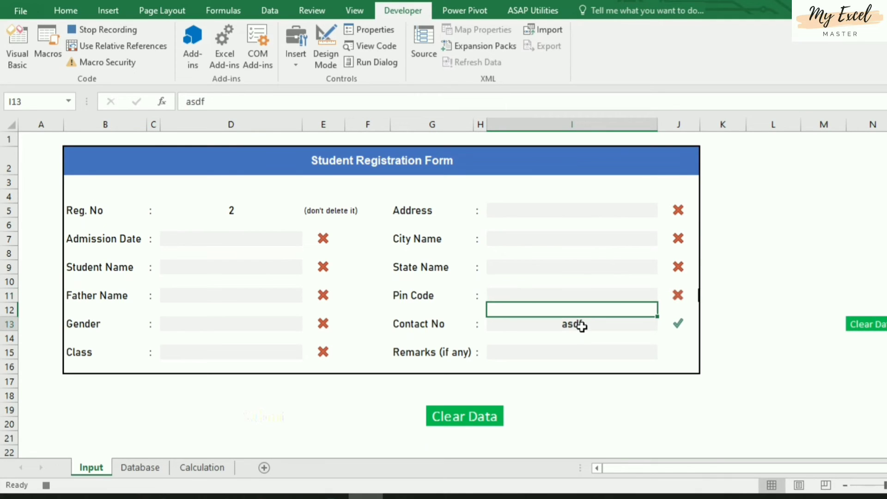
key("Delete")
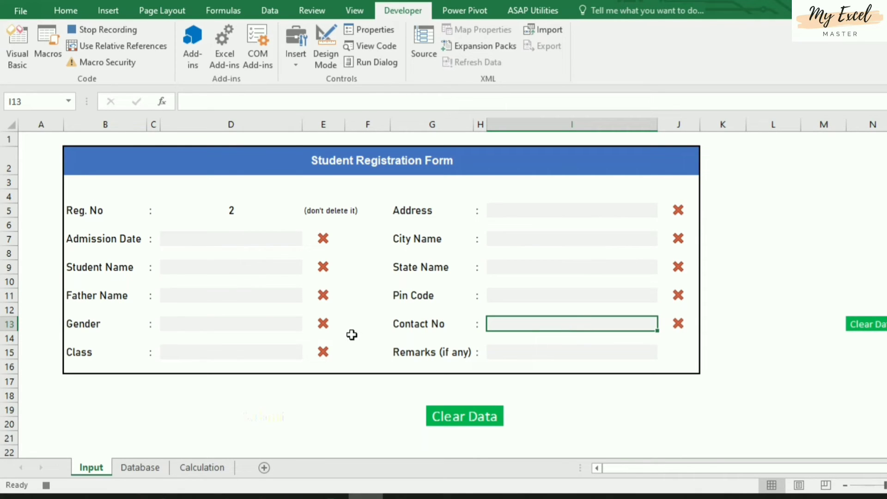
- Stop the macro recording, leaving the form cleared with Reg. No showing 2
scroll(352, 334, "down", 3)
scroll(352, 333, "up", 3)
left_click(226, 240)
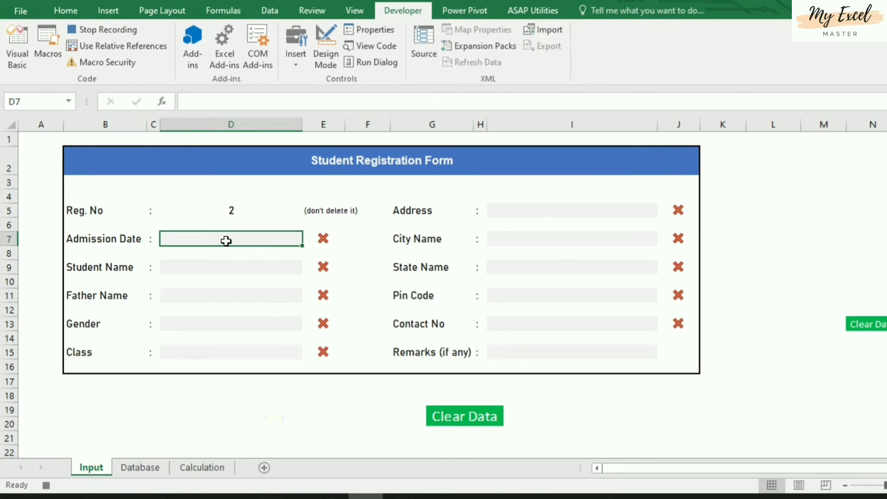
left_click(109, 31)
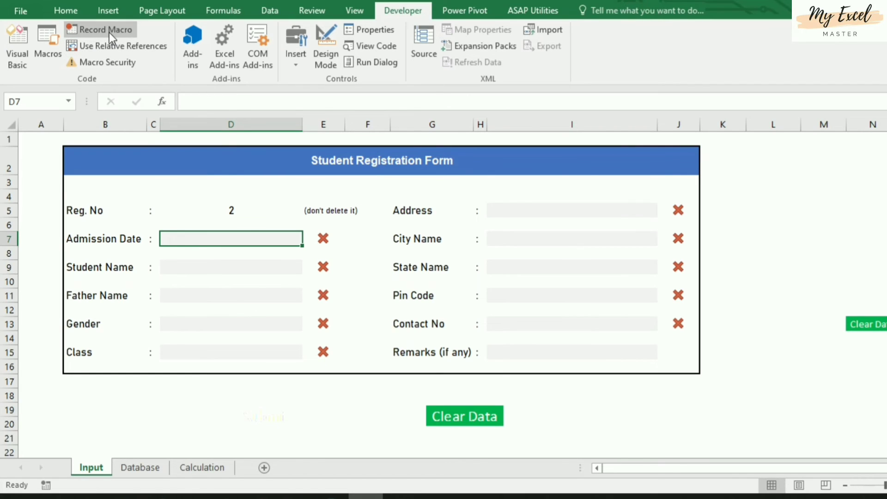
left_click(386, 399)
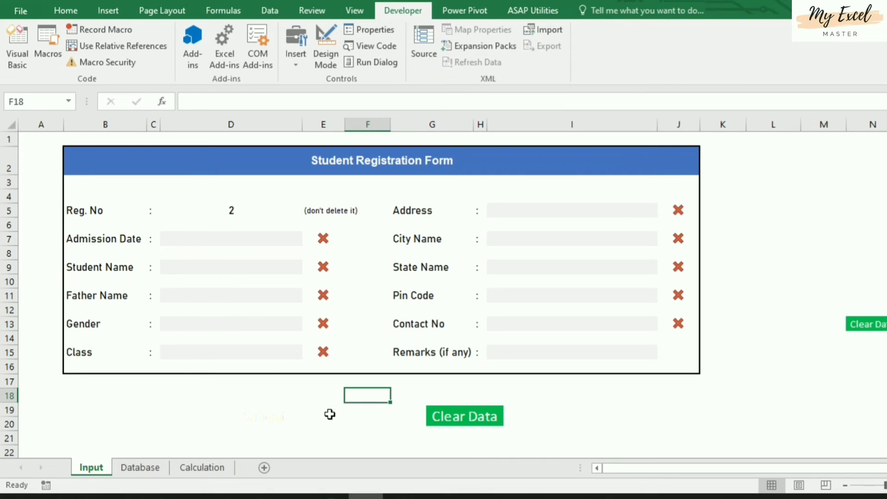
- Assign the savedetail macro to the Submit picture below the form
left_click(233, 413)
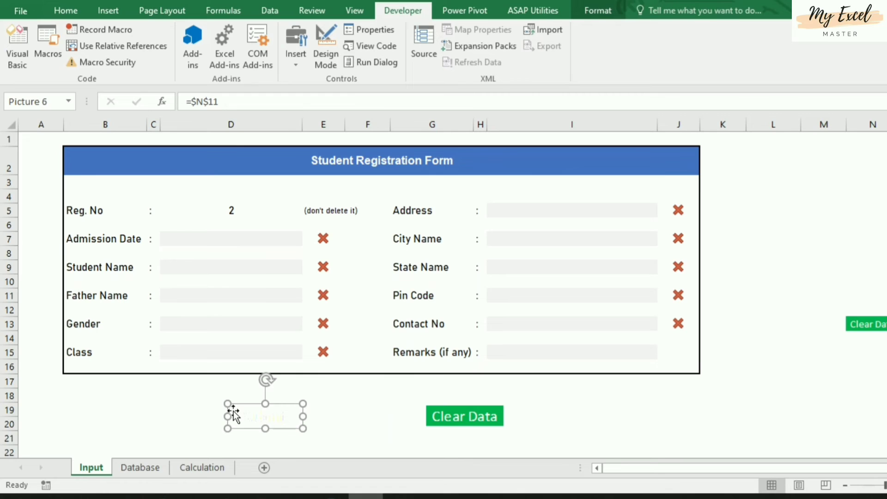
right_click(285, 419)
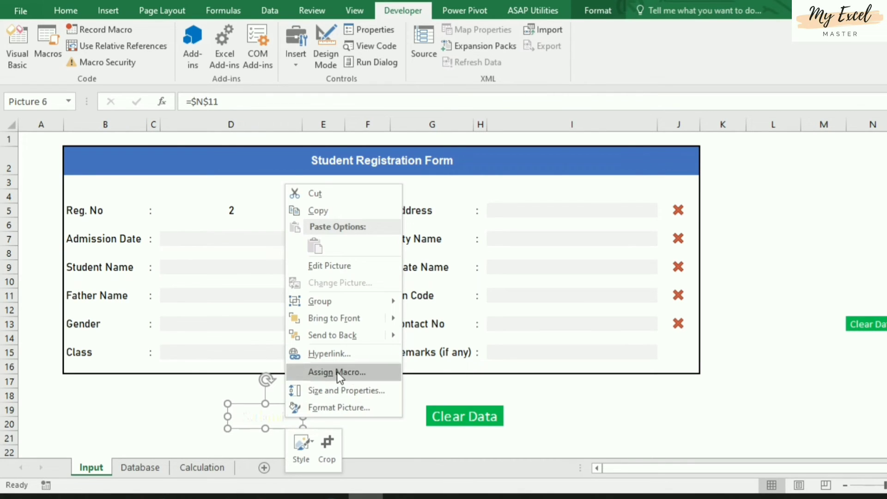
left_click(357, 373)
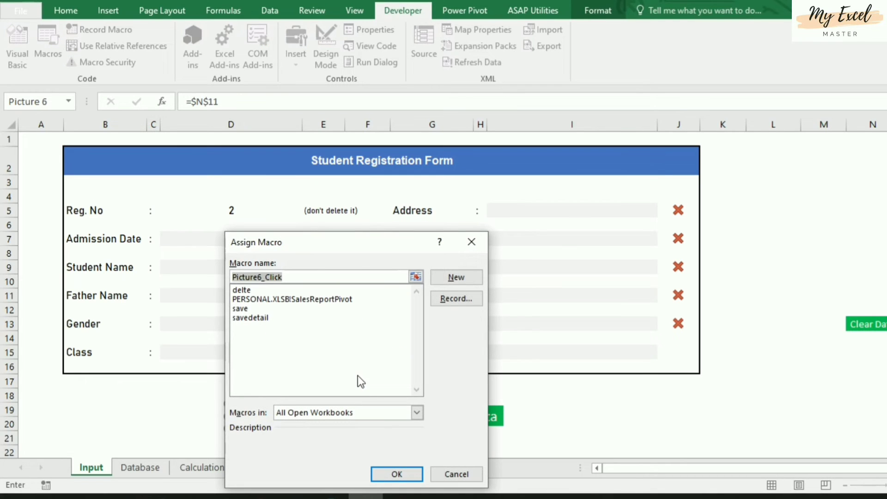
left_click(241, 319)
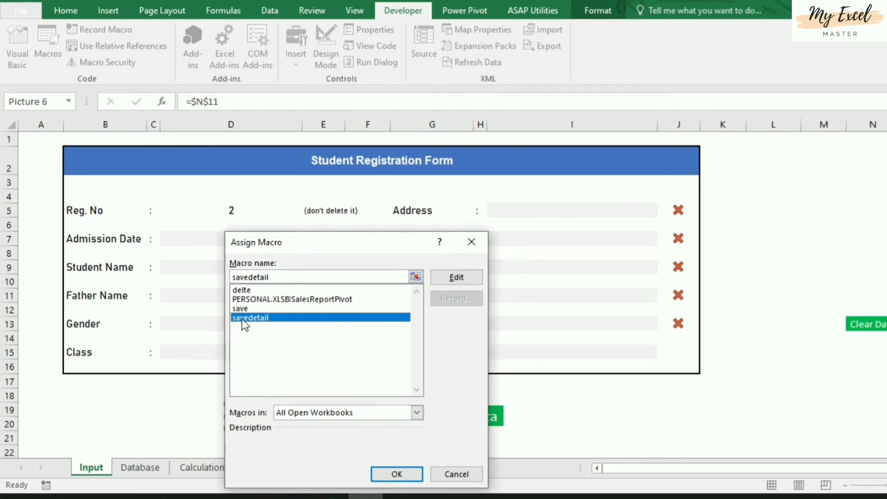
left_click(390, 472)
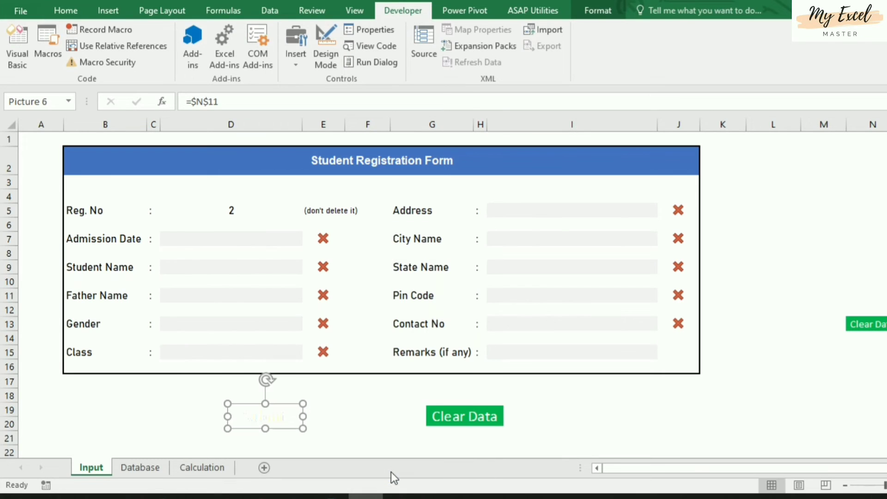
left_click(538, 385)
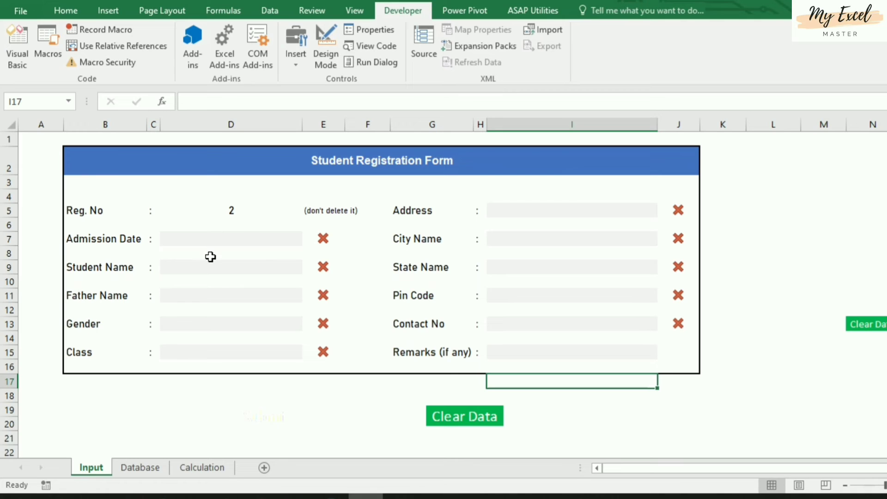
- Enter admission date 8/15/22 and fill in the student's and father's names
left_click(241, 211)
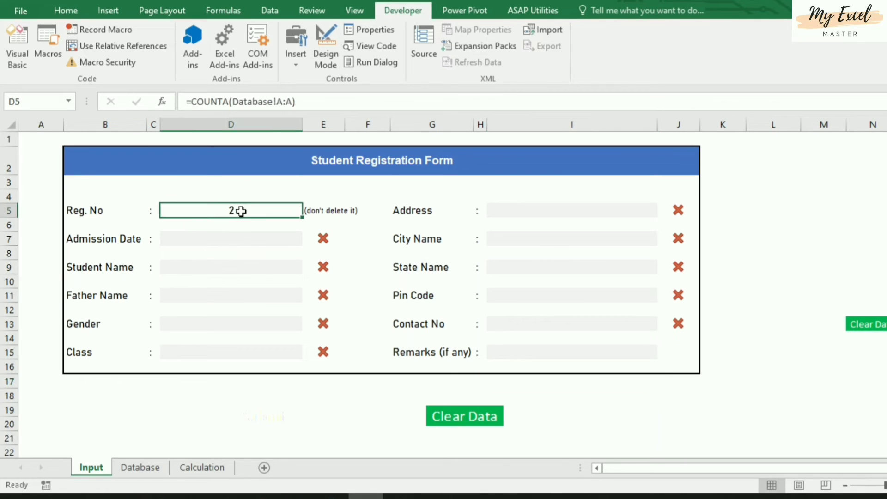
left_click(241, 240)
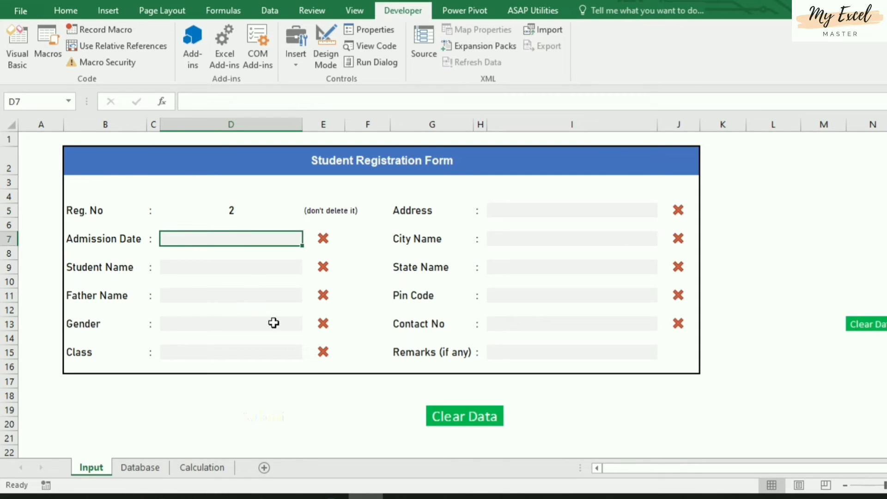
type("8/15/22")
key("Return")
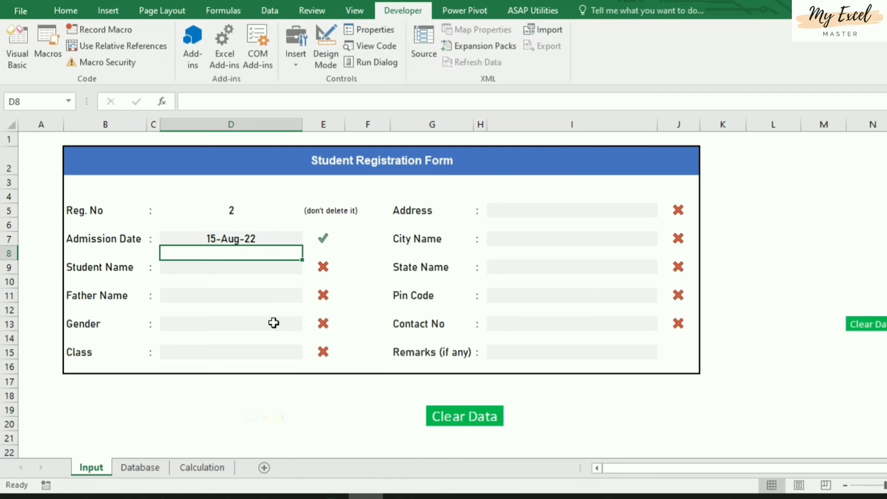
key("Down")
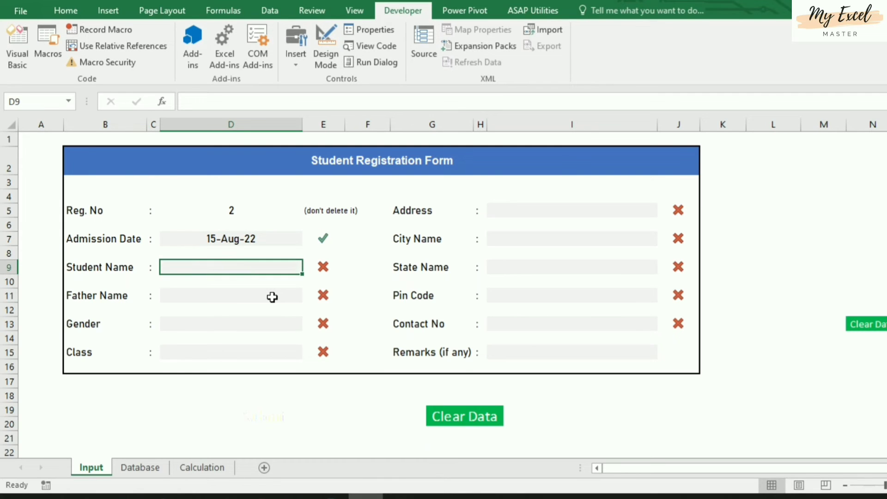
type("Mahesh")
key("Return")
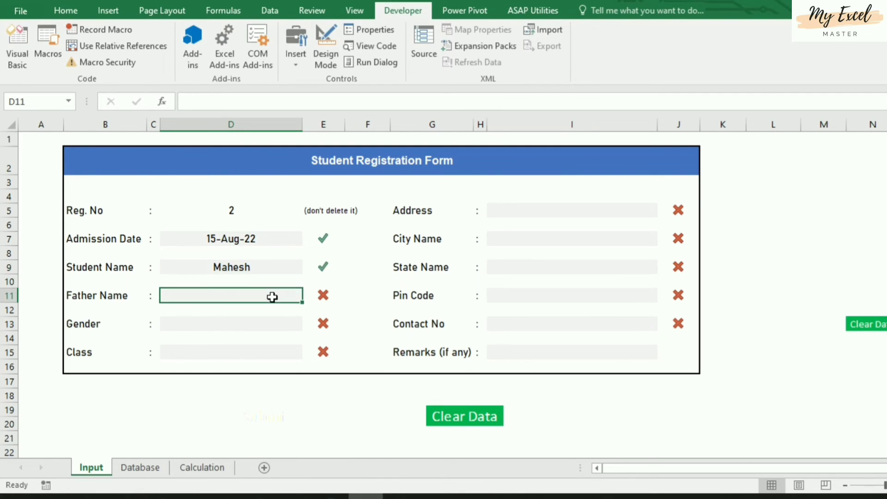
type("Suresh")
key("Return")
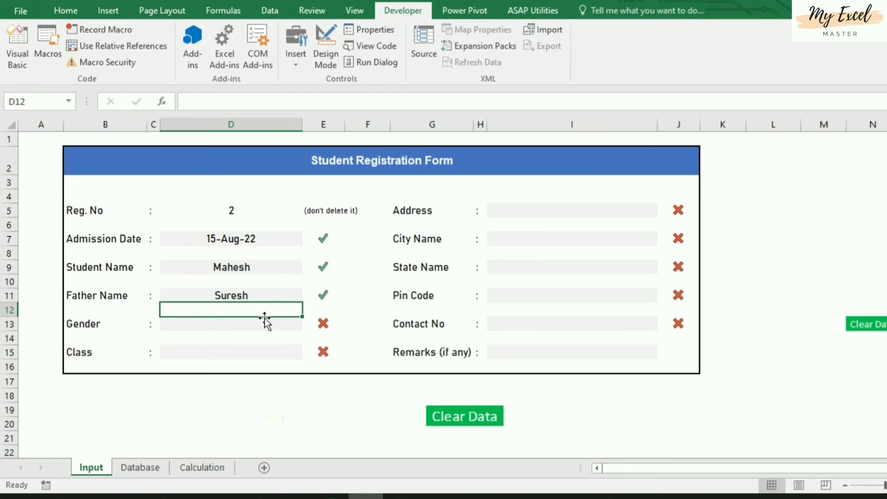
- Pick Gender Male and Class 2nd from the form's dropdowns
key("Down")
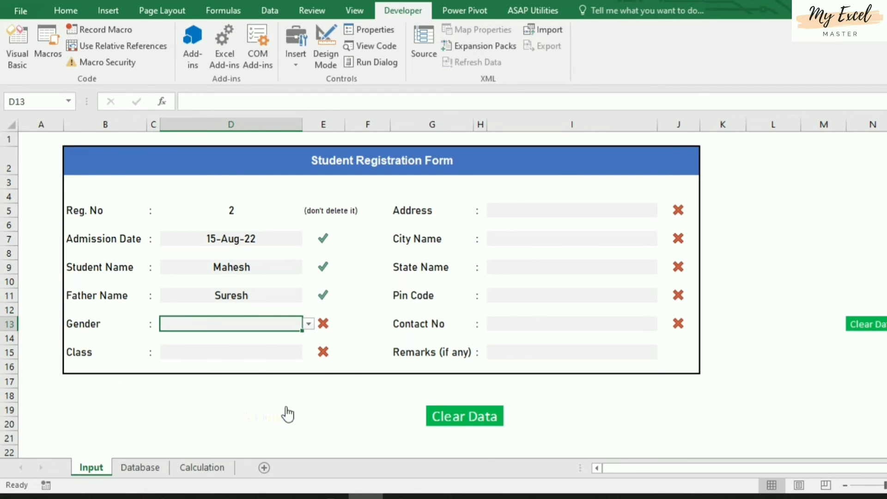
key("alt+Down")
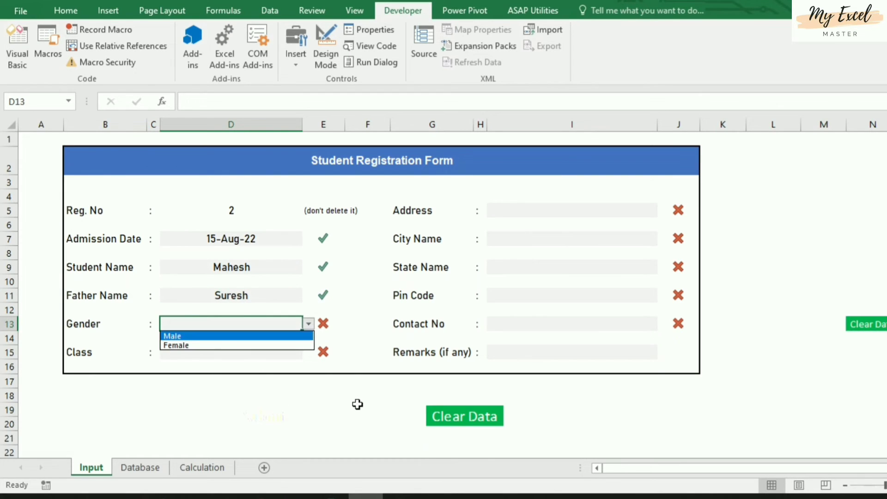
key("Down")
key("Up")
key("Return")
key("Down")
key("Down")
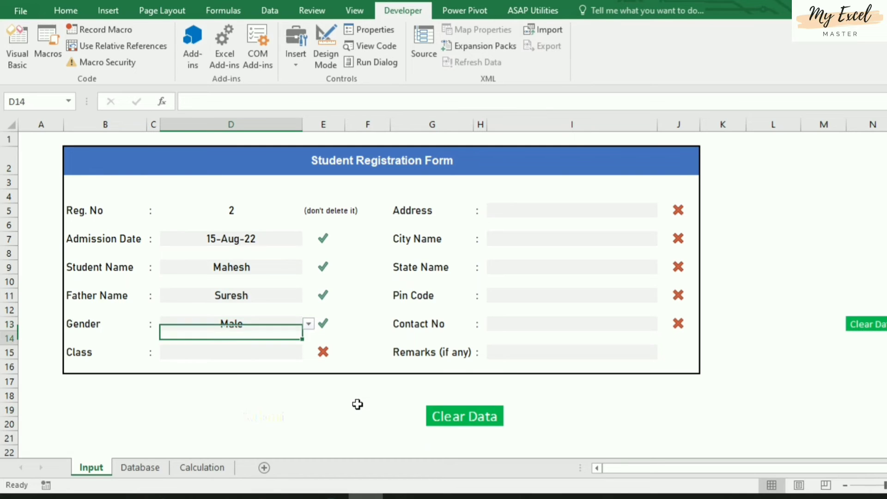
key("alt+Down")
key("Down")
key("Return")
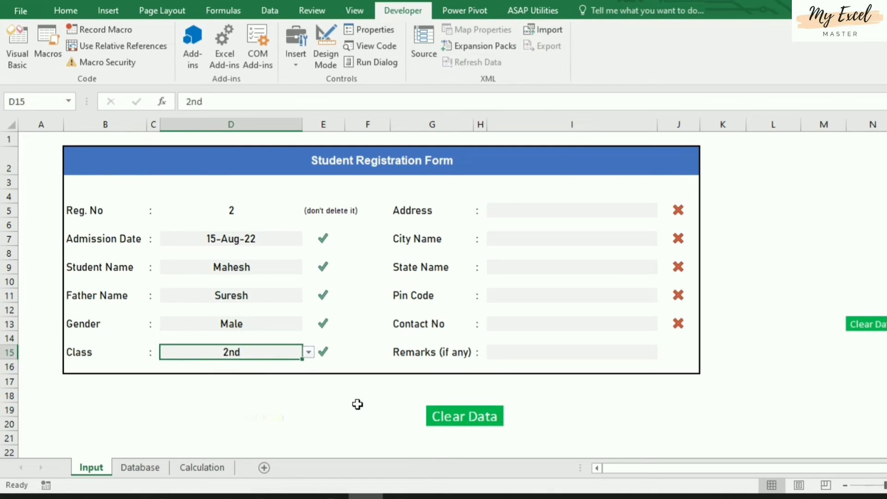
left_click(502, 209)
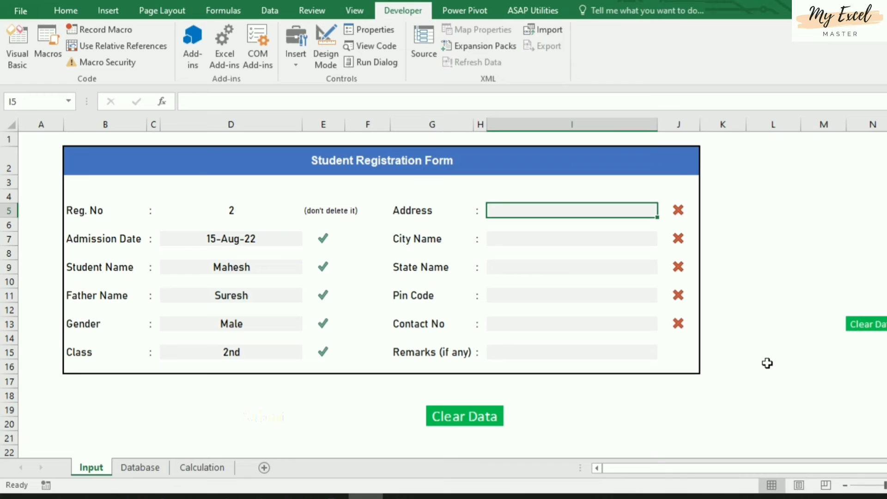
- Enter the street address and the city Chennai
type("Hn")
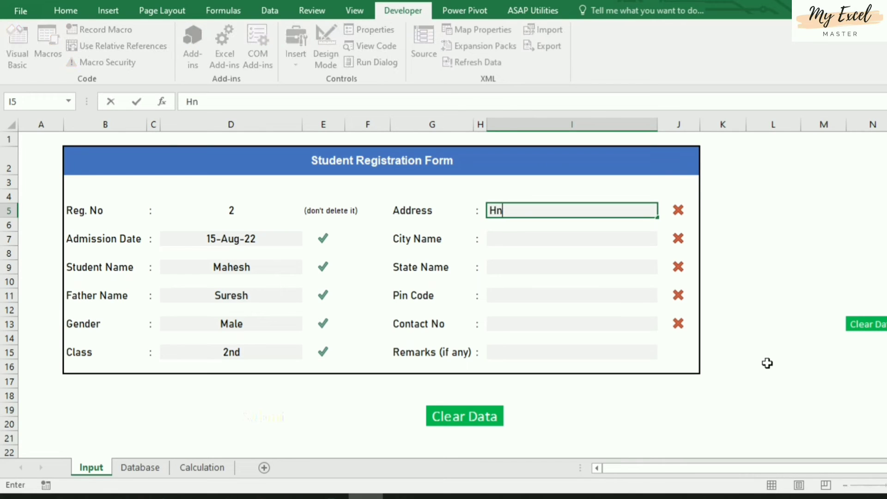
type("o 1234, old baa")
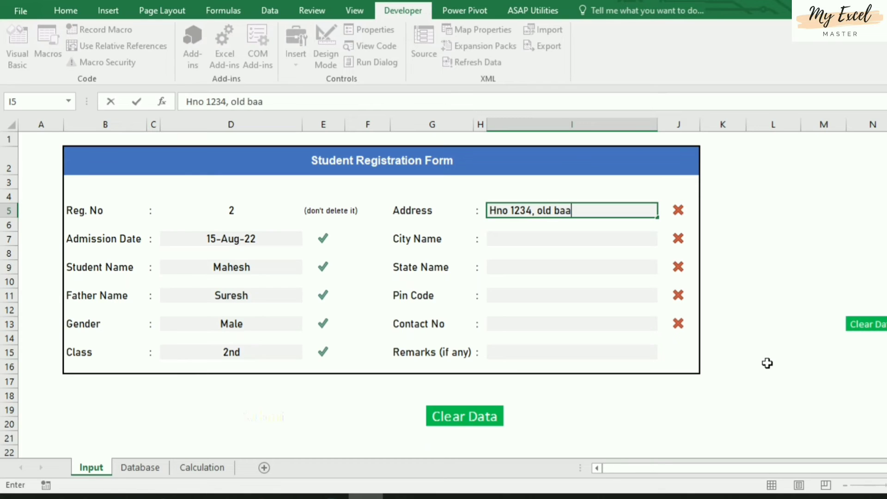
type("ar")
key("Return")
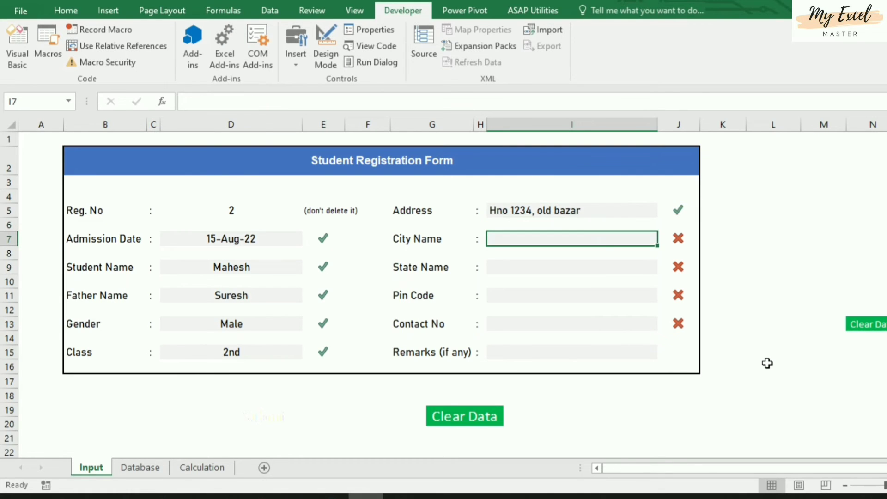
type("Che")
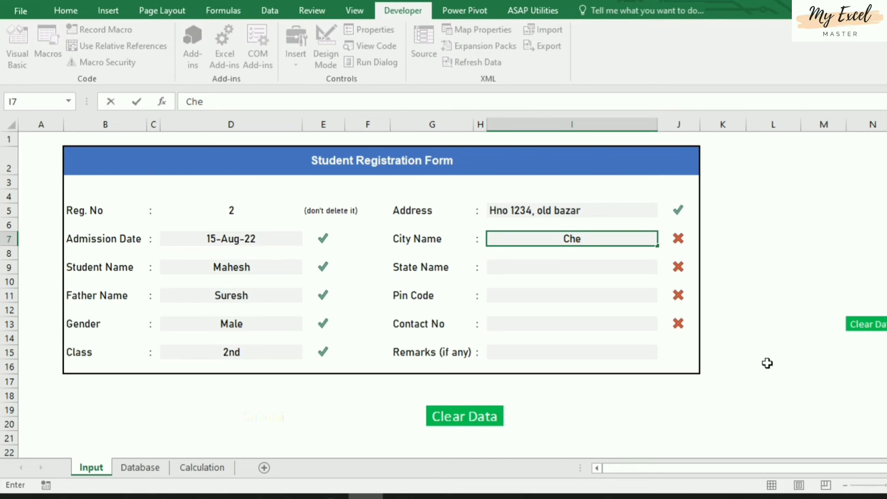
type("nnai")
key("Return")
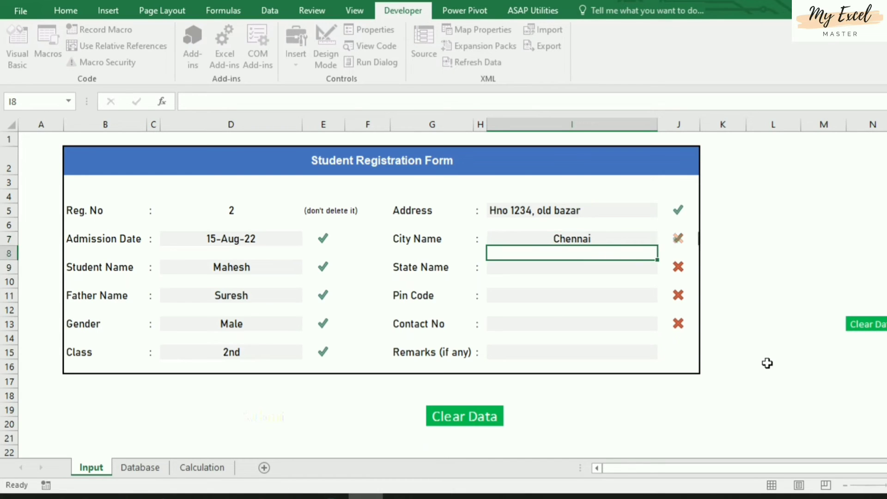
- Choose state Tamil Nadu, enter pin code 501234 and fill in the contact number
key("Return")
key("alt+Down")
key("Down")
key("Down")
key("Down")
key("Down")
key("Down")
key("Down")
key("Down")
key("Down")
key("Down")
key("Down")
key("Down")
key("Down")
key("Down")
key("Down")
key("Down")
key("Down")
key("Down")
key("Down")
key("Down")
key("Down")
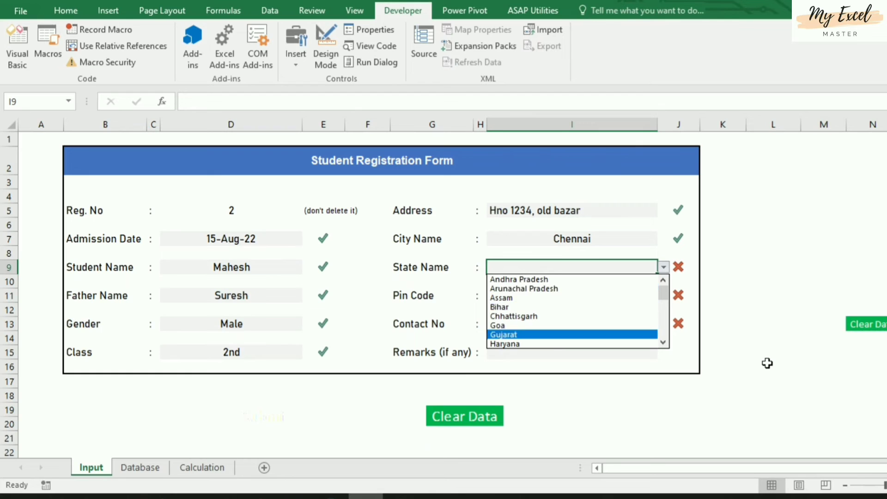
key("Down")
key("Up")
key("Return")
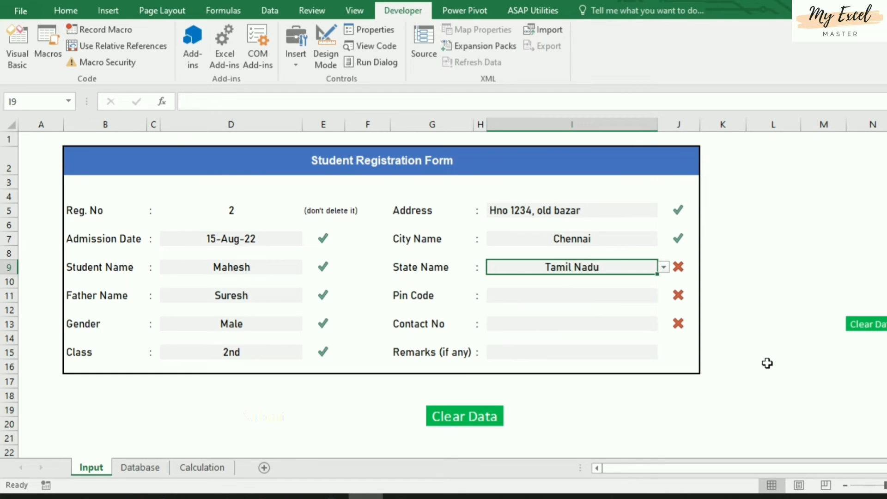
key("Return")
key("Return")
type("501234")
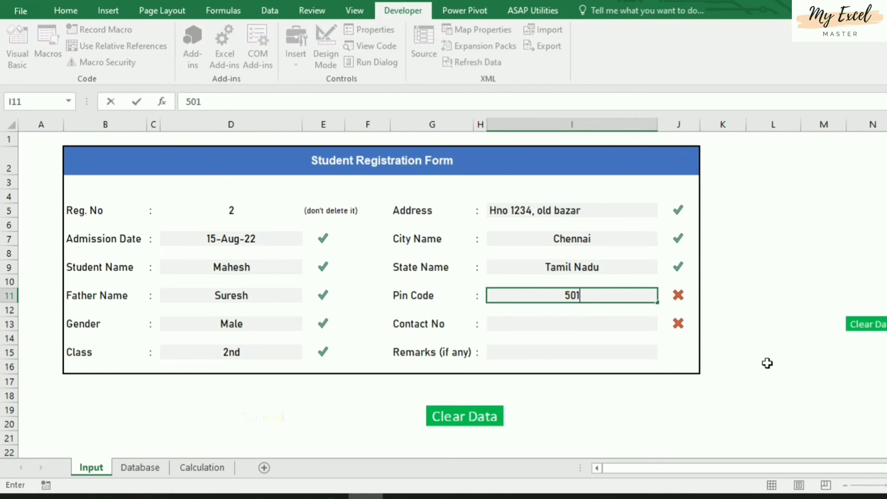
key("Return")
key("Return")
type("1")
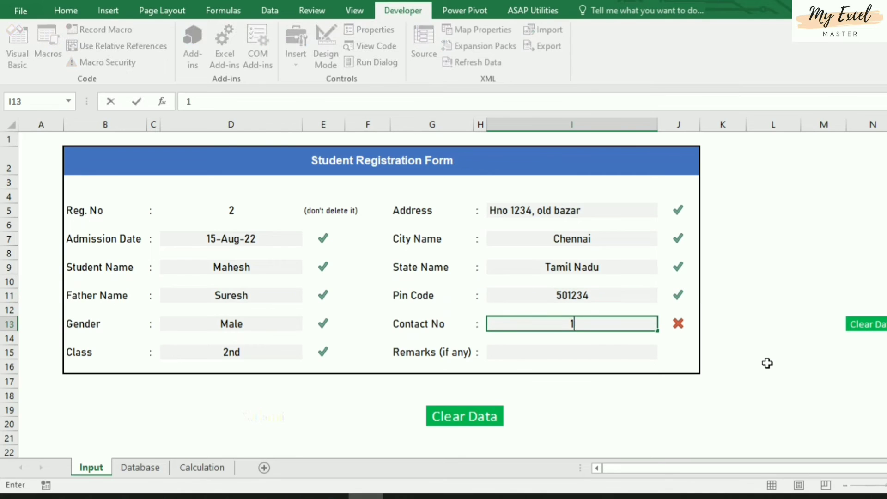
type("21355855")
key("Return")
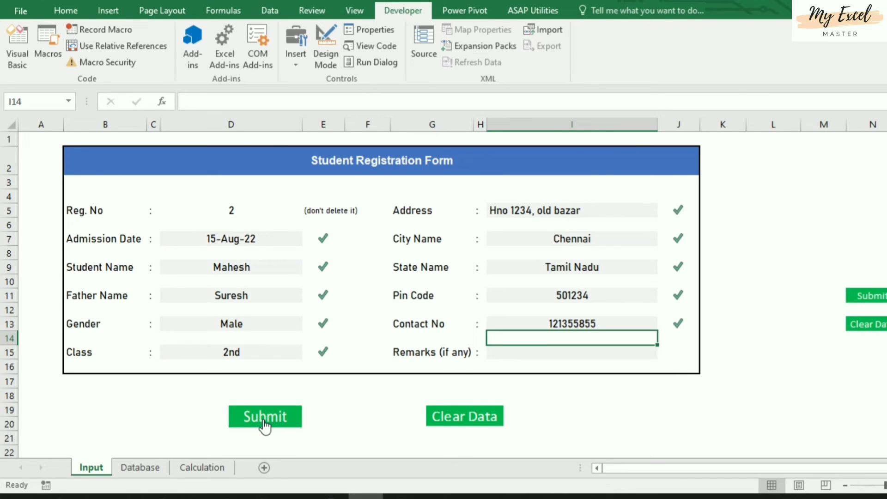
- Submit the entry and view it saved as row 3 on the Database sheet
left_click(263, 421)
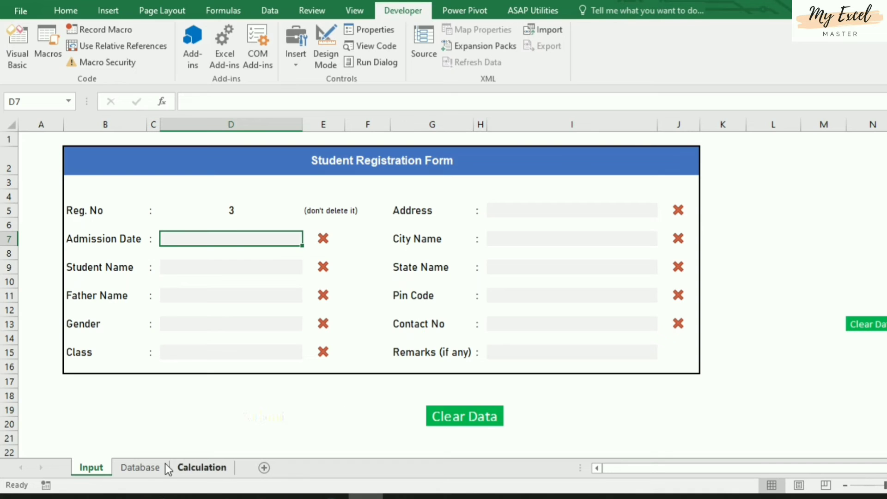
left_click(130, 467)
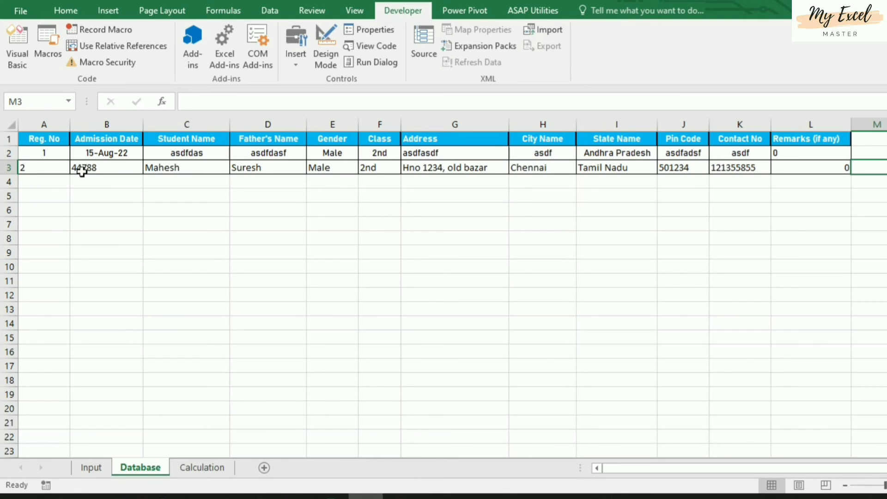
- Give column B the custom d-mmm-yy format so 44788 shows as 15-Aug-22
left_click(113, 124)
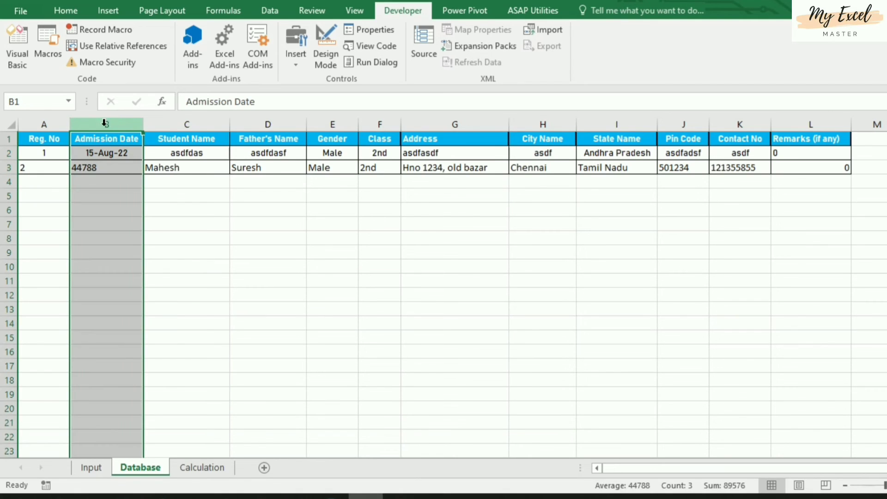
left_click(67, 9)
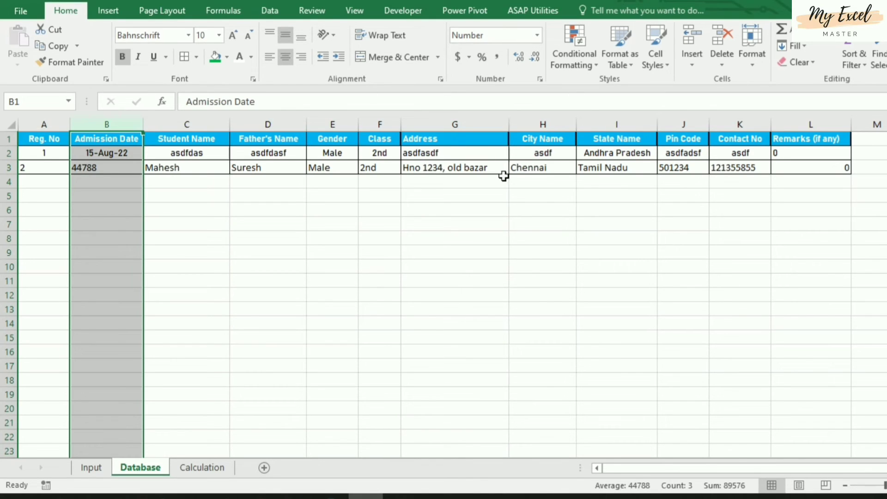
key("ctrl+1")
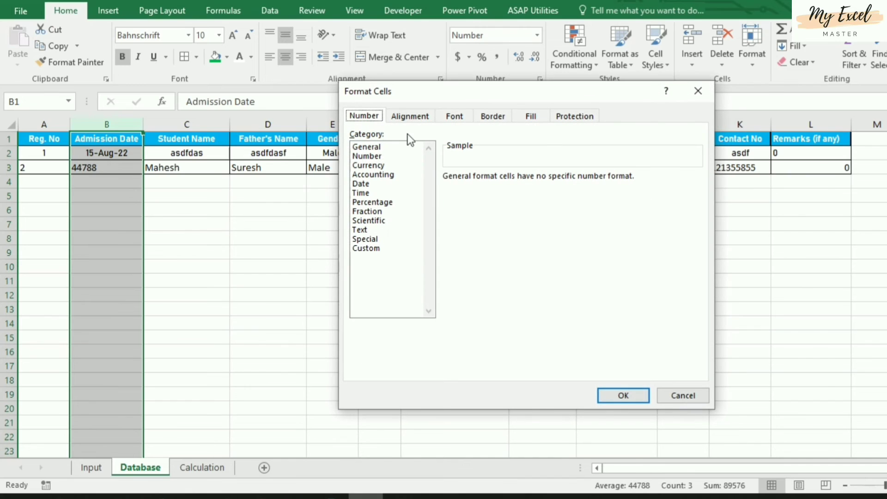
left_click(362, 252)
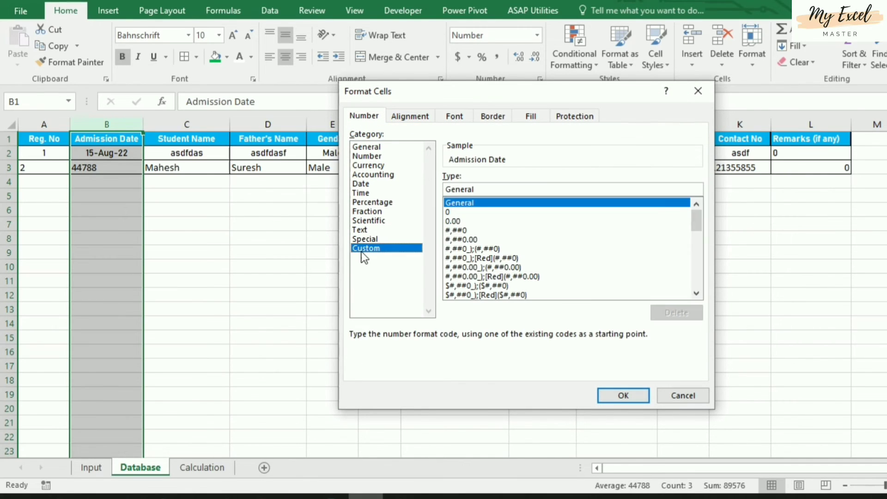
left_click(696, 239)
left_click(467, 295)
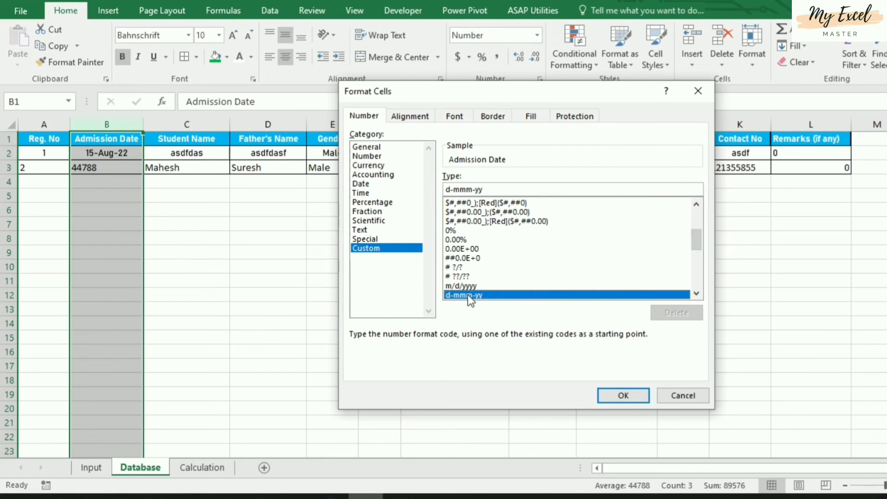
left_click(695, 292)
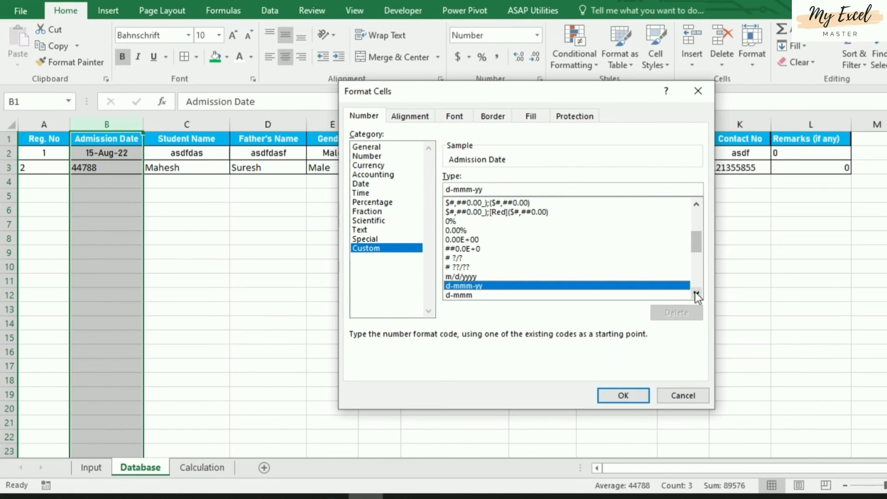
left_click(609, 396)
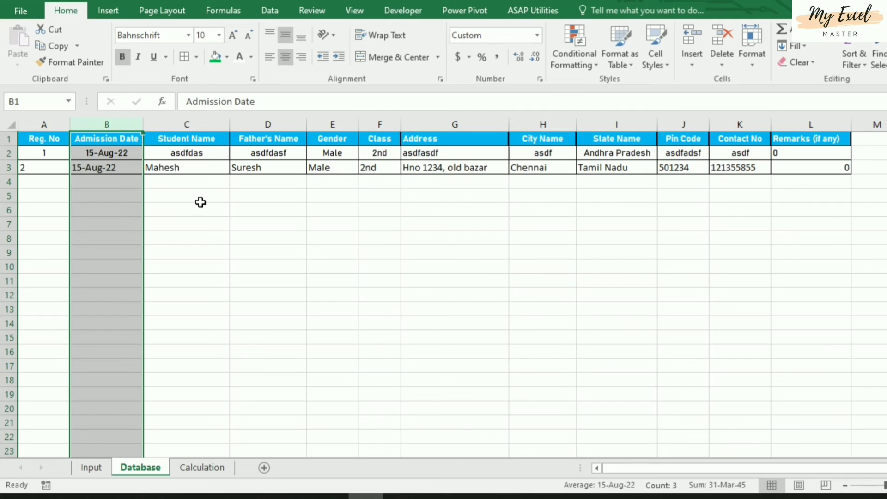
- Center-align the entire Database sheet, then go back to the Input sheet
left_click(213, 223)
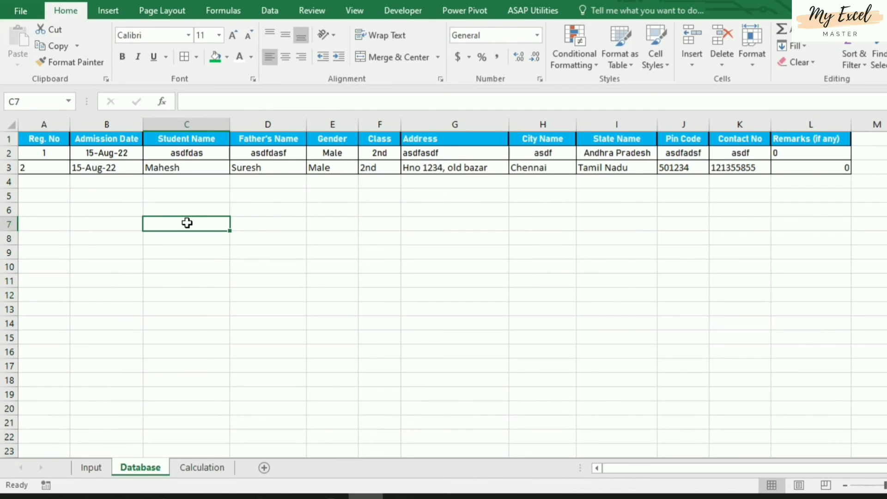
left_click(12, 124)
left_click(288, 57)
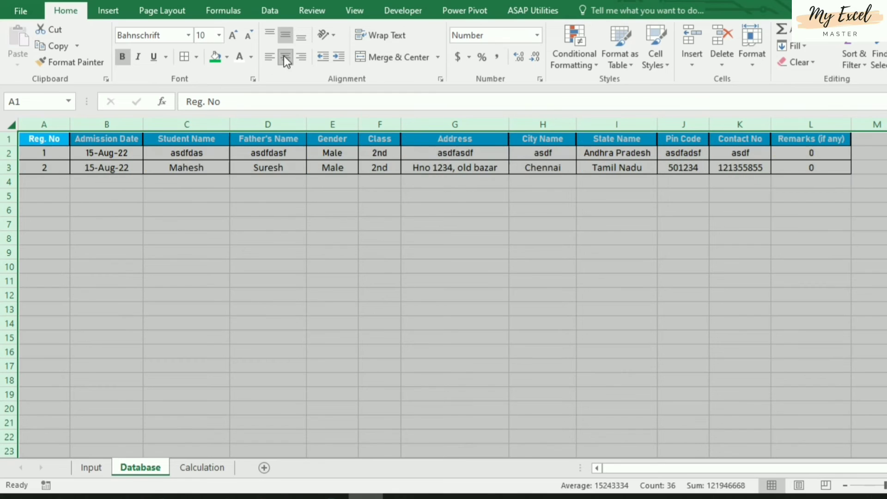
left_click(164, 236)
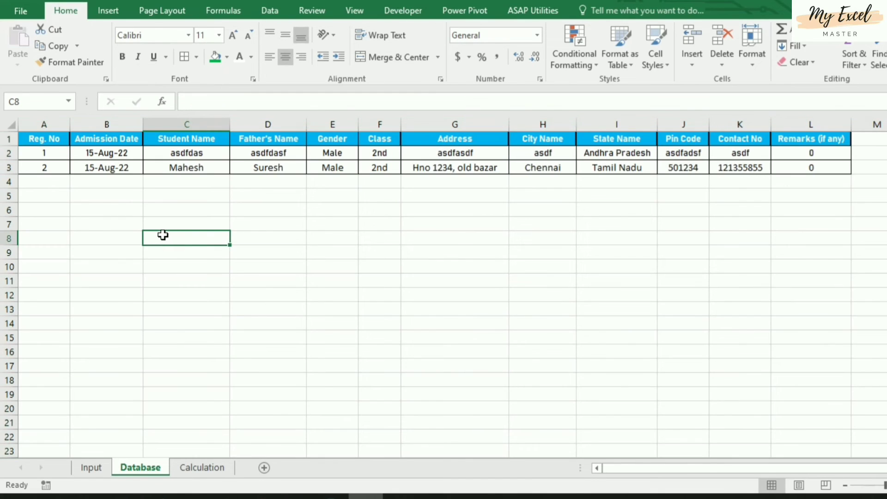
left_click(90, 468)
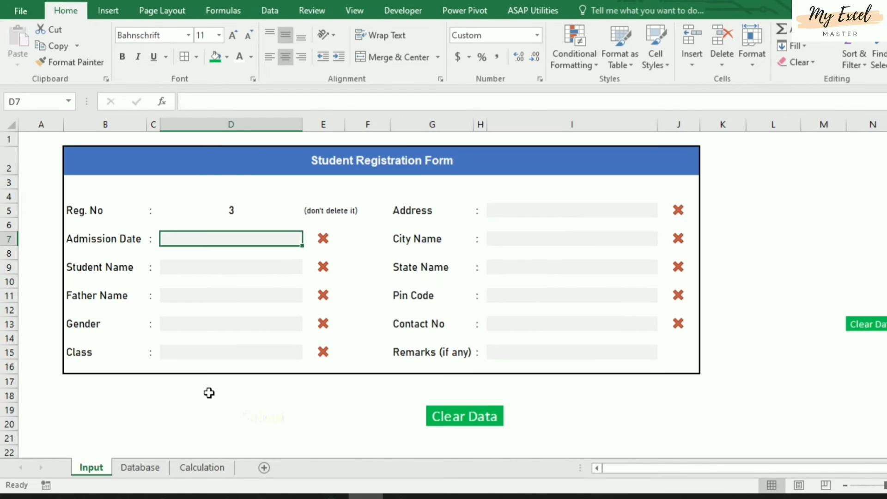
- Enter test text asdf in the Admission Date and Student Name fields
left_click(376, 380)
left_click(237, 235)
type("asdf")
key("Return")
key("Return")
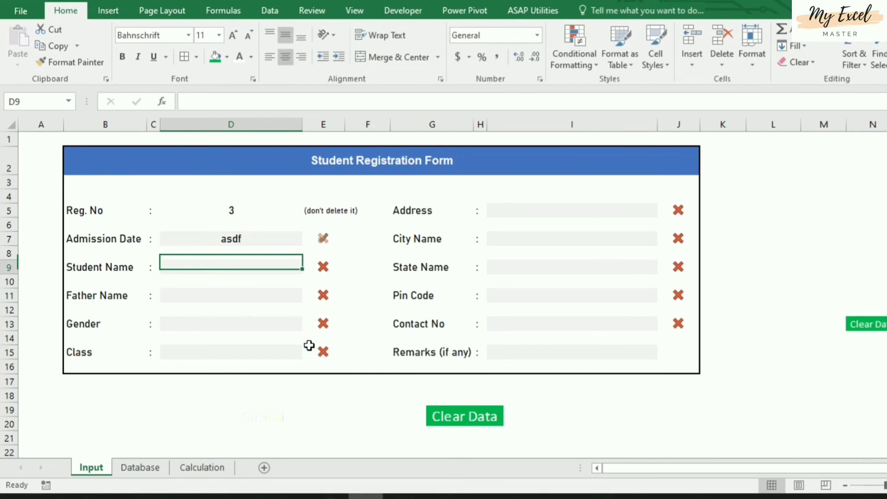
type("asdf")
key("Return")
key("Return")
key("Return")
- Remove a stray asdf entry below the form and put asdf into Father Name
type("asdf")
key("Return")
key("Up")
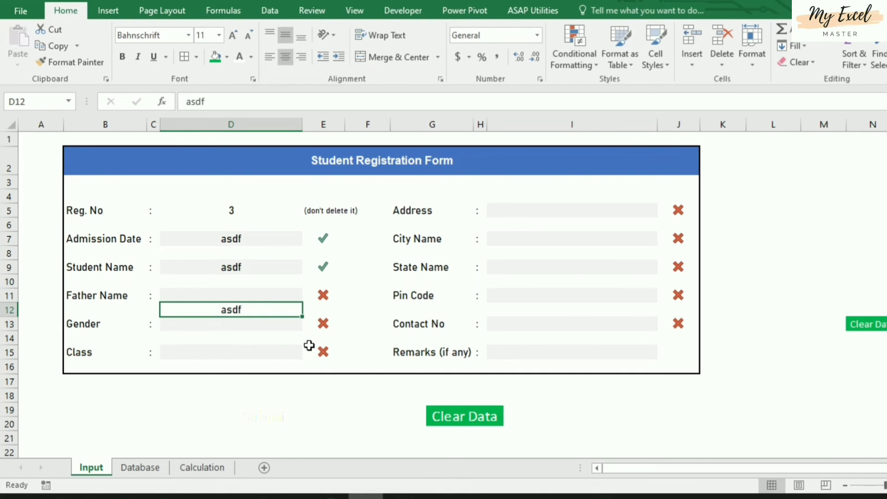
key("Delete")
key("Up")
type("asdf")
key("Return")
key("Return")
key("Return")
key("Up")
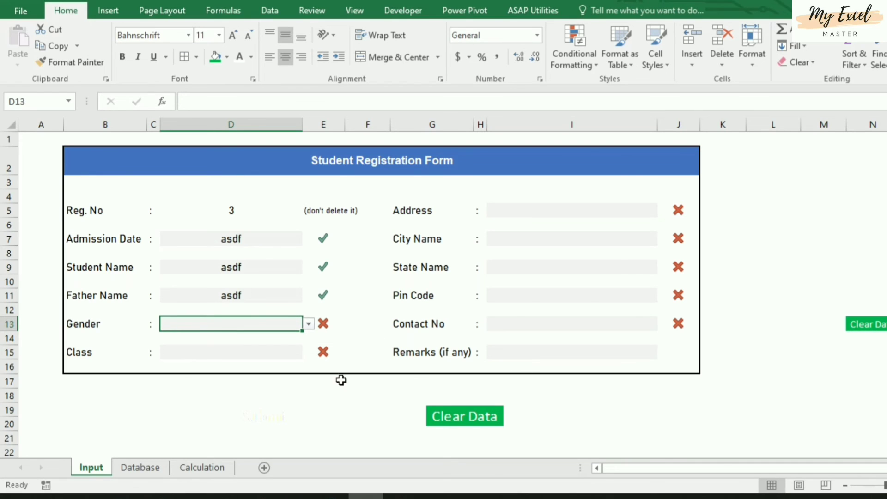
- Select and then deselect the Clear Data picture
left_click(468, 420, "ctrl")
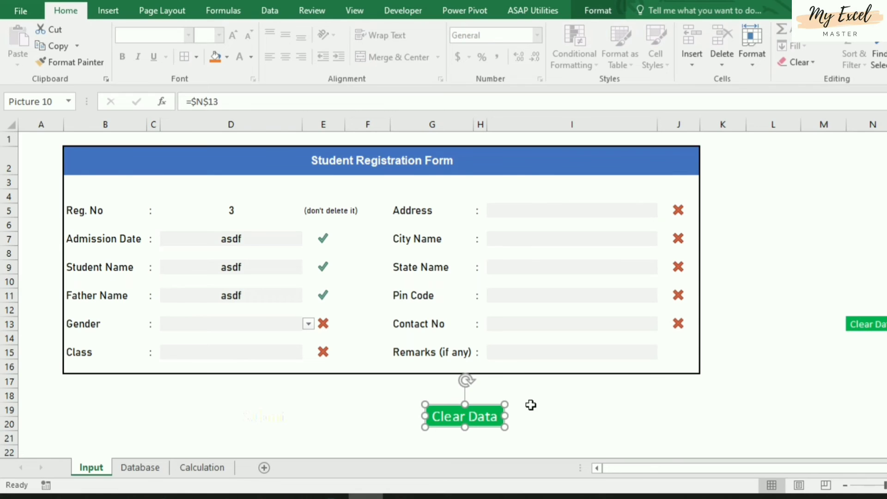
left_click(523, 393)
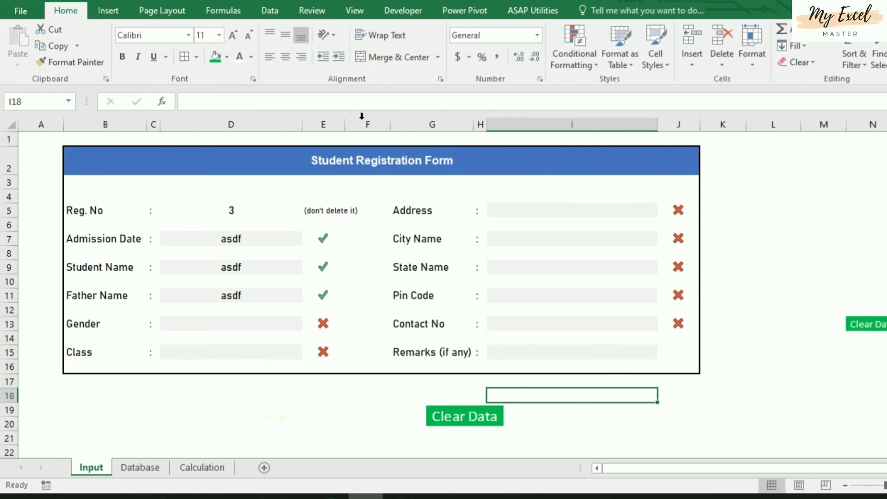
left_click(405, 11)
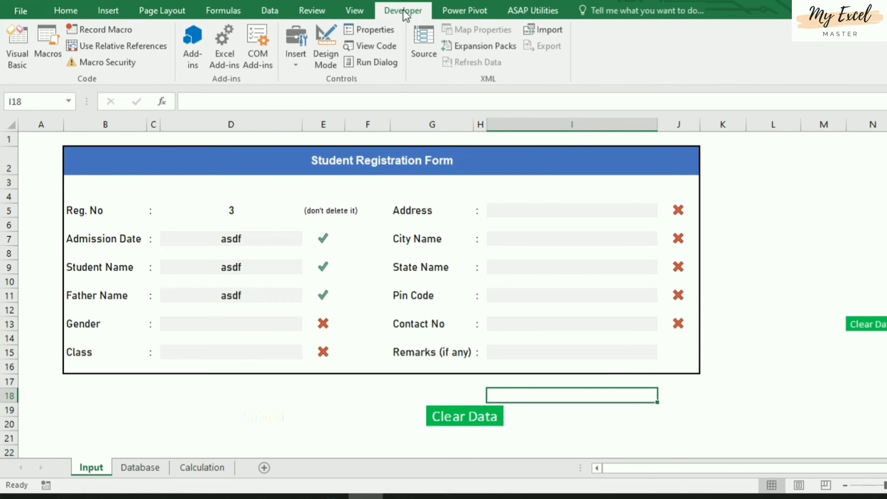
- Start recording a new macro named cleardata
left_click(96, 34)
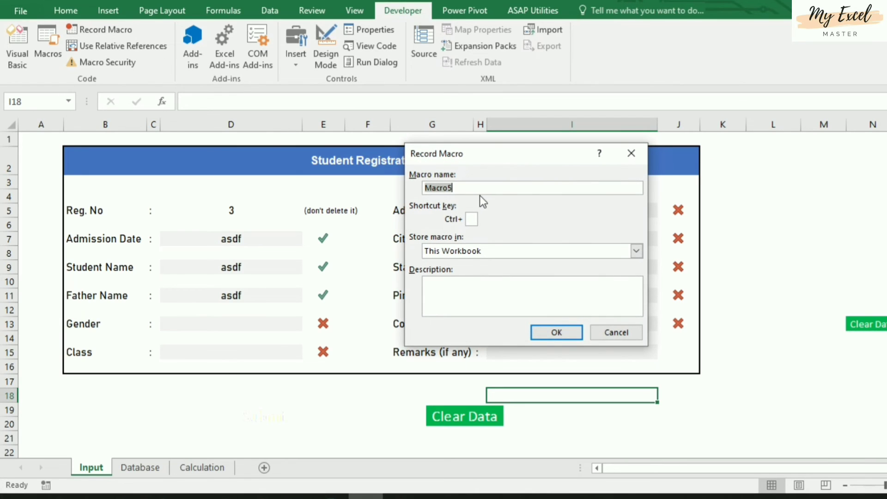
type("cleardata")
left_click(561, 332)
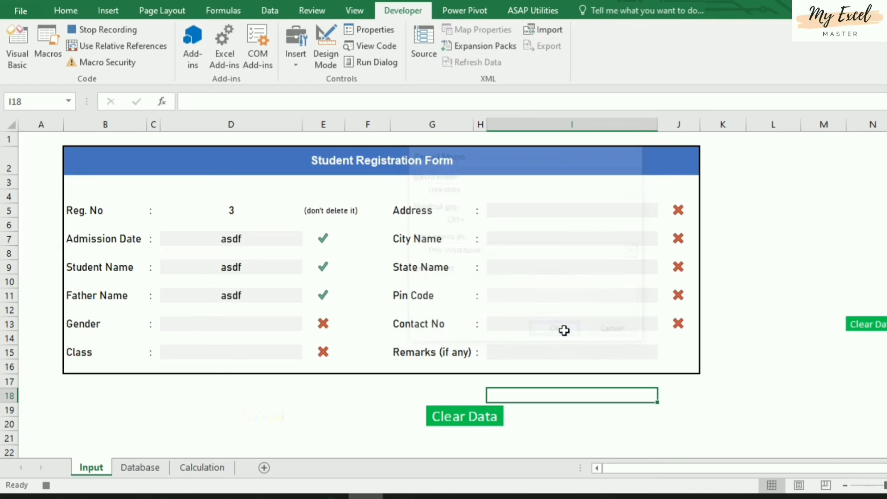
- Delete the Admission Date, Student Name and Father Name entries
left_click(233, 242)
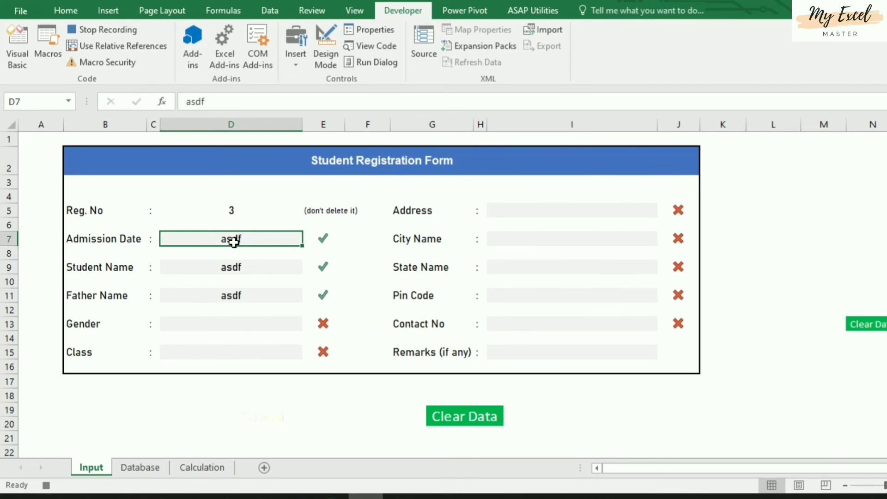
key("Delete")
left_click(250, 274)
key("Delete")
left_click(251, 299)
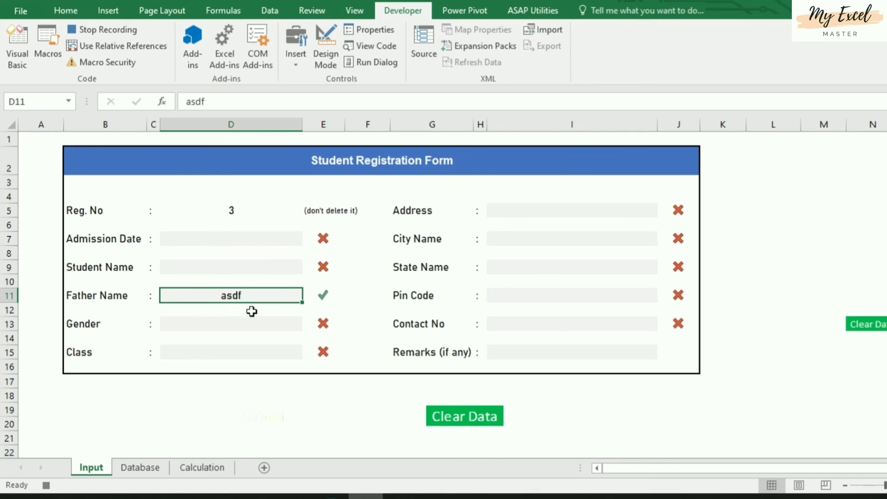
key("Delete")
- Step through the remaining fields, end on Admission Date, and stop recording
left_click(252, 322)
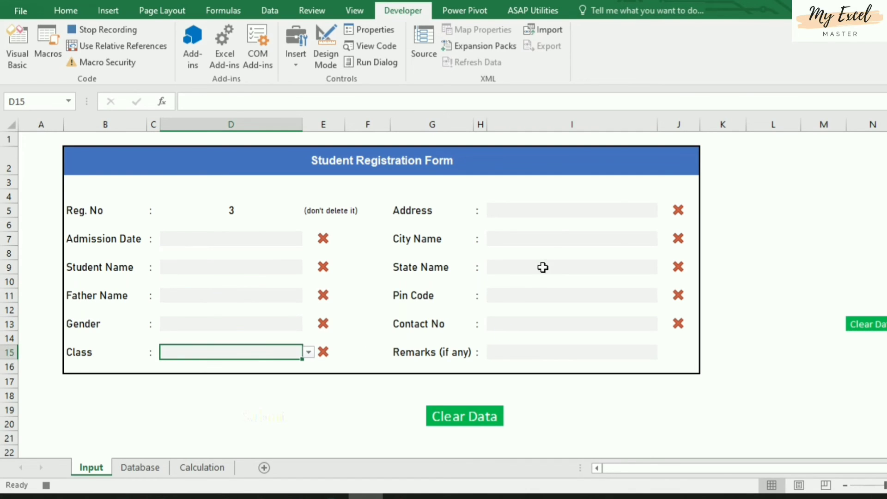
left_click(553, 212)
left_click(541, 238)
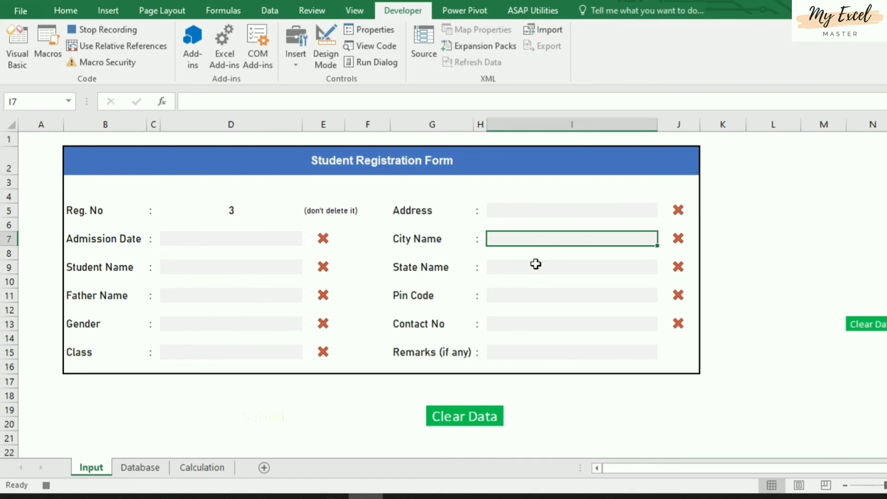
left_click(535, 268)
left_click(533, 297)
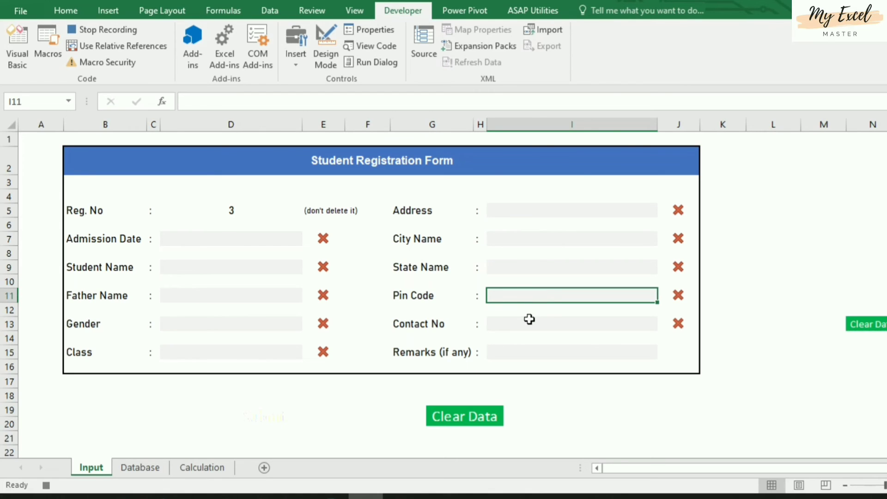
left_click(529, 323)
left_click(532, 351)
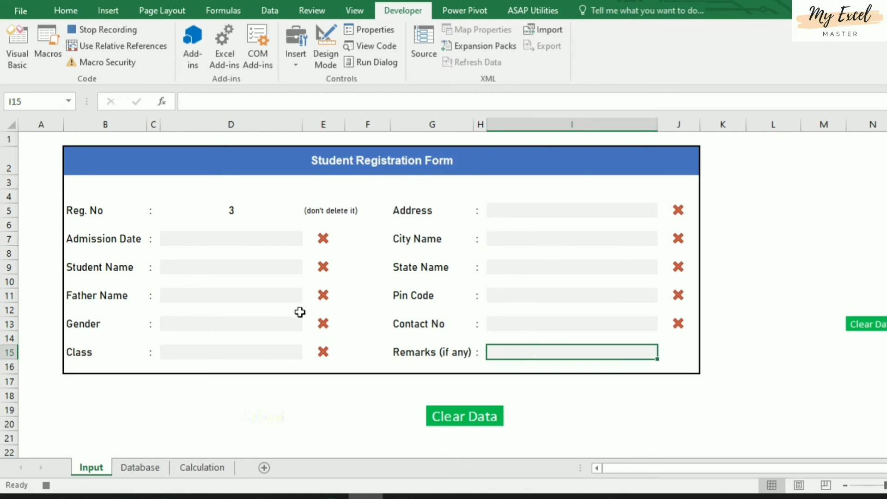
left_click(236, 241)
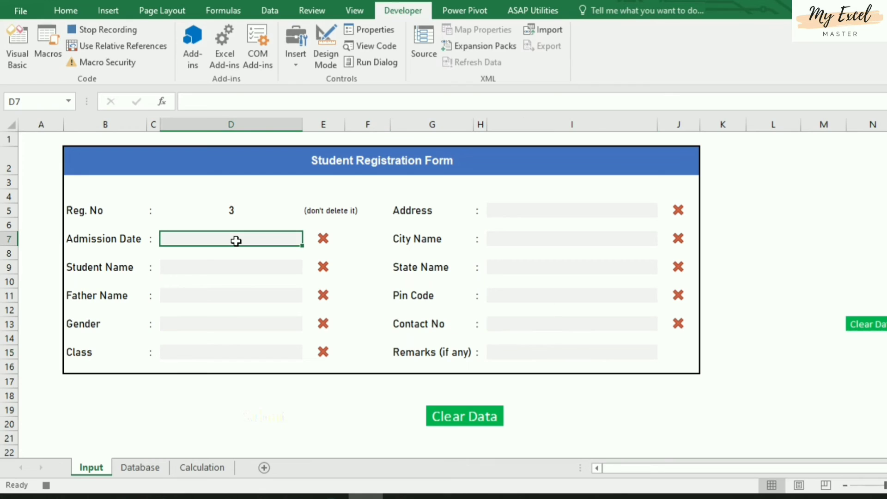
left_click(95, 35)
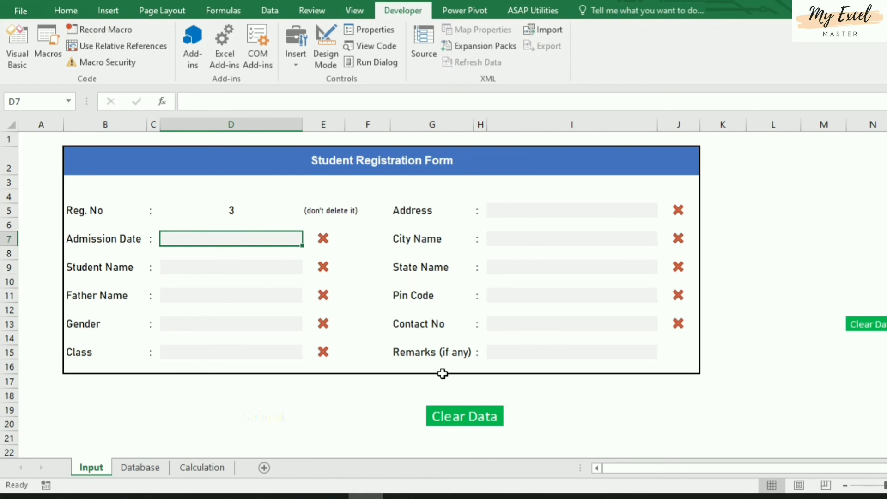
- Assign the cleardata macro to the Clear Data picture
right_click(461, 415)
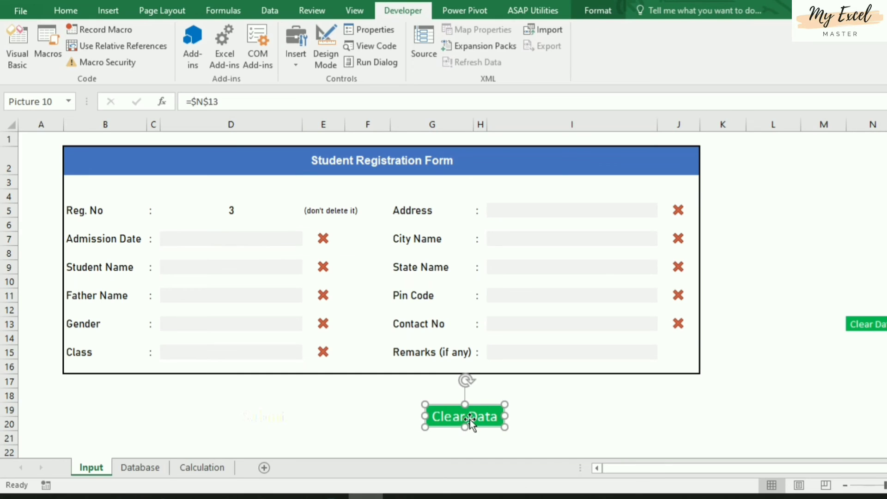
left_click(464, 415)
right_click(462, 413)
left_click(515, 368)
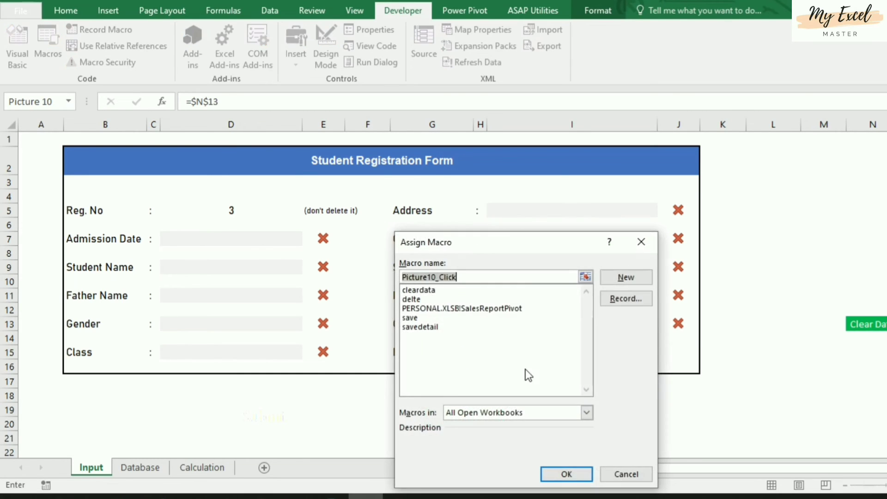
left_click(421, 293)
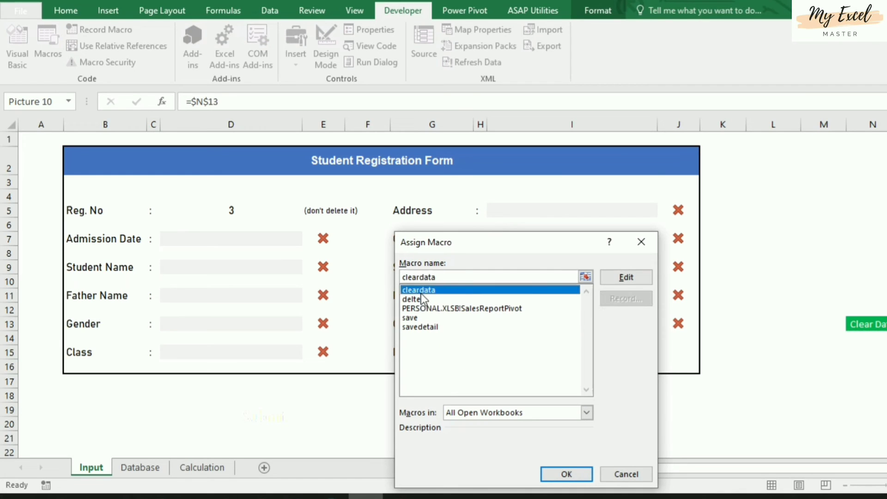
left_click(567, 475)
left_click(632, 407)
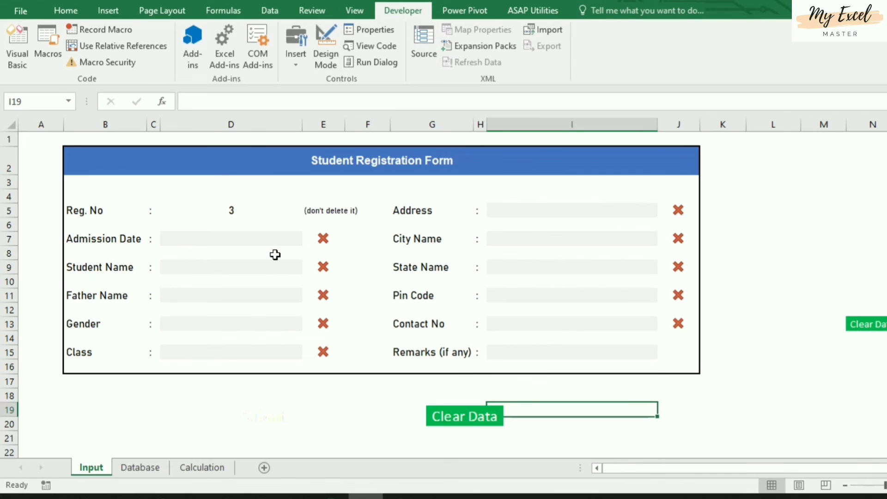
- Fill Admission Date, Student Name and Father Name with asdf test text
left_click(268, 239)
type("asdf")
left_click(234, 269)
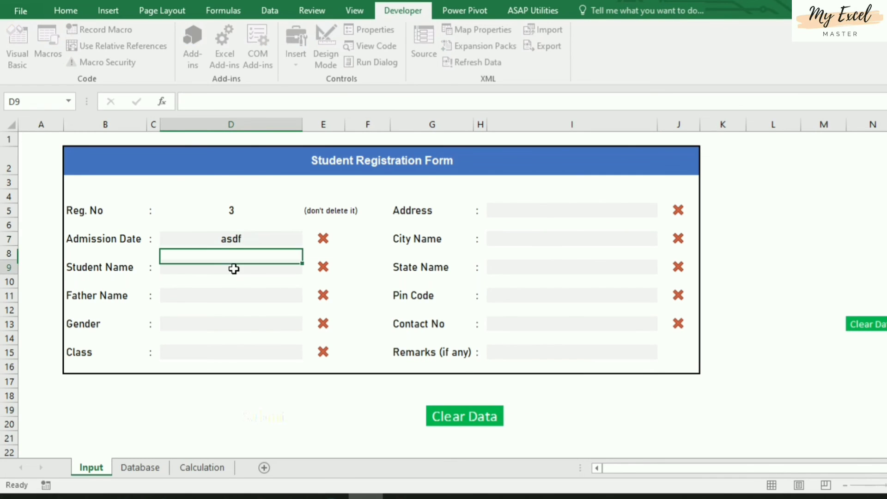
type("asdf")
left_click(235, 294)
type("asdf")
left_click(353, 420)
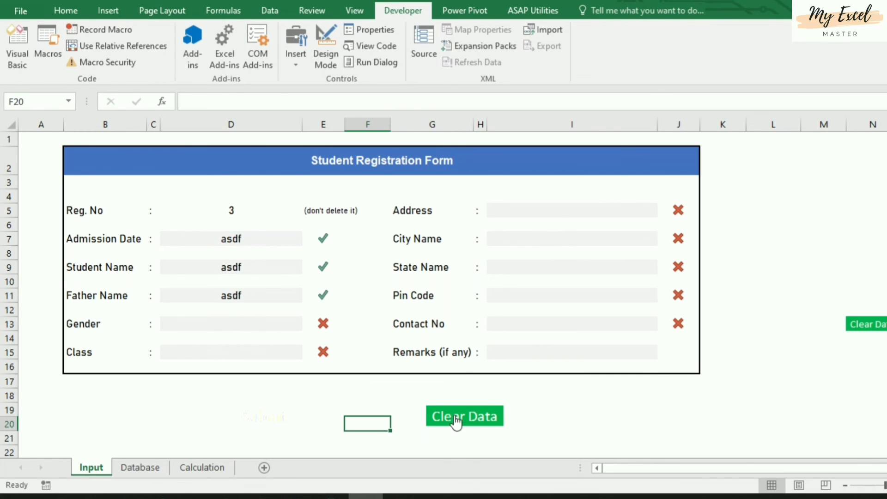
- Clear the form, then enter admission date 8/15, the student's and father's names, and gender Male
left_click(481, 421)
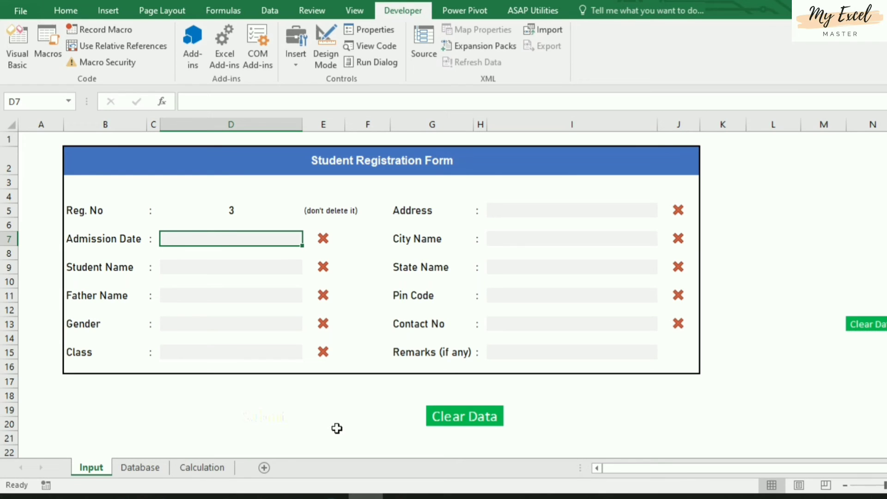
type("8/15")
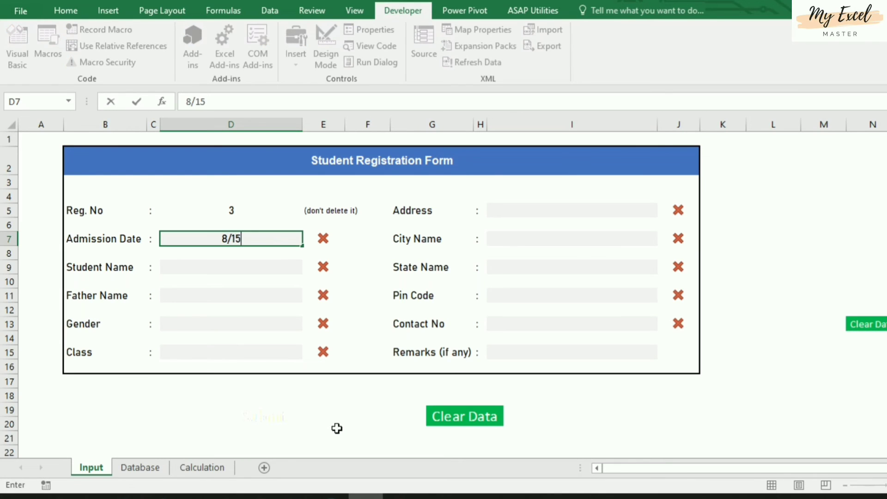
key("Return")
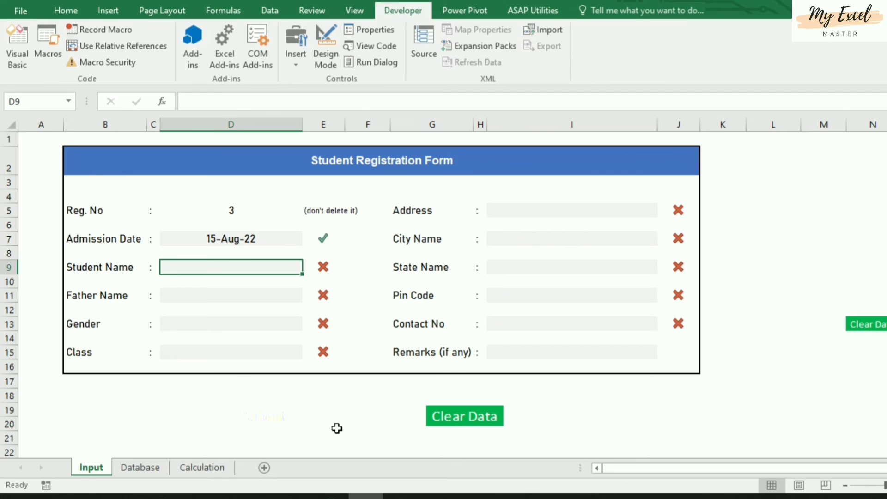
type("Hari")
key("Return")
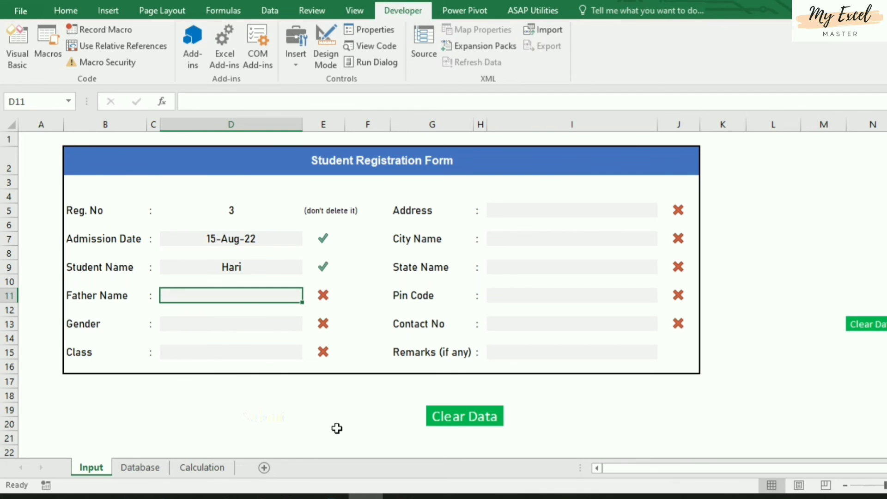
type("Naresh")
key("Return")
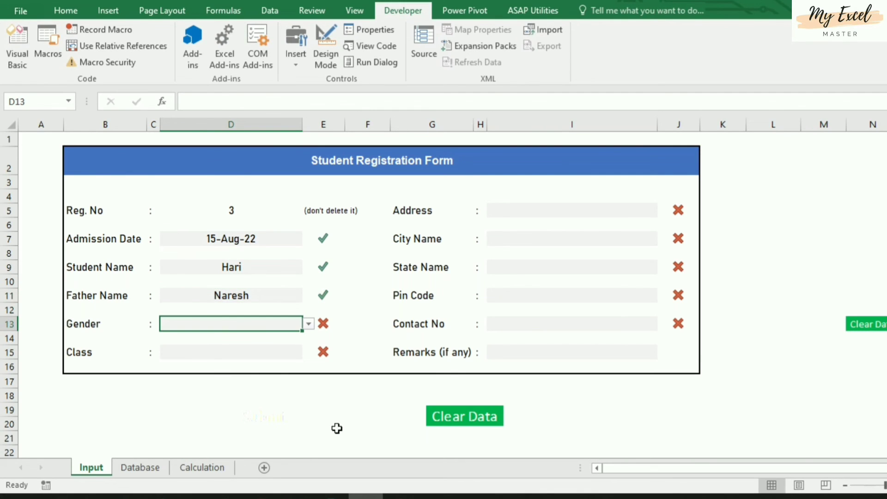
key("alt+Down")
key("Down")
key("Return")
- Set Class to 3rd, enter the house address, and set city to Hyderabad
key("Return")
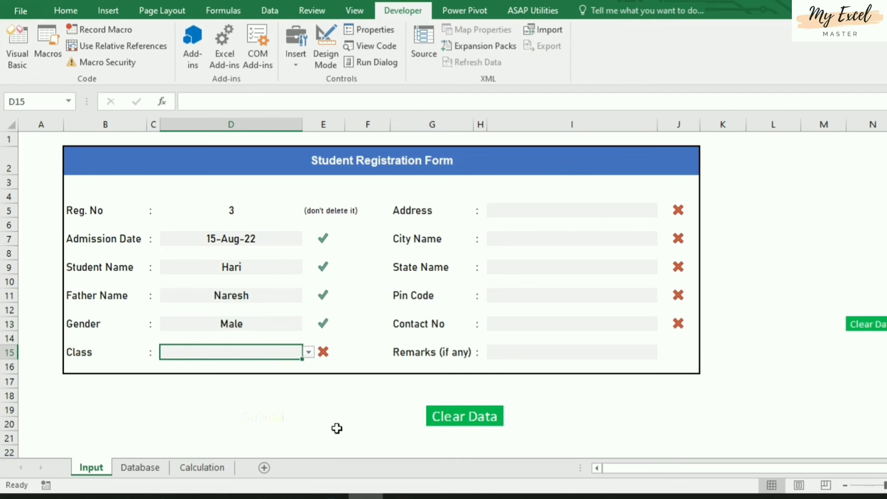
key("alt+Down")
key("Down")
key("Down")
key("Down")
key("Return")
left_click(513, 208)
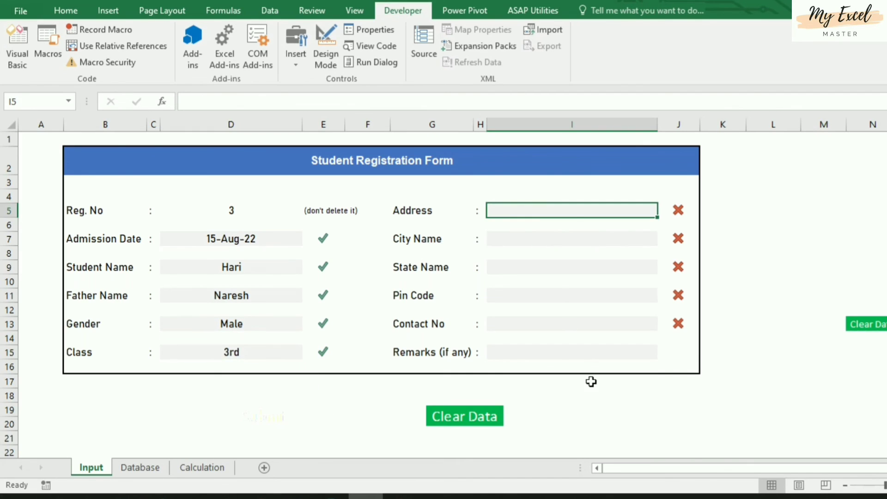
type("hno 13232")
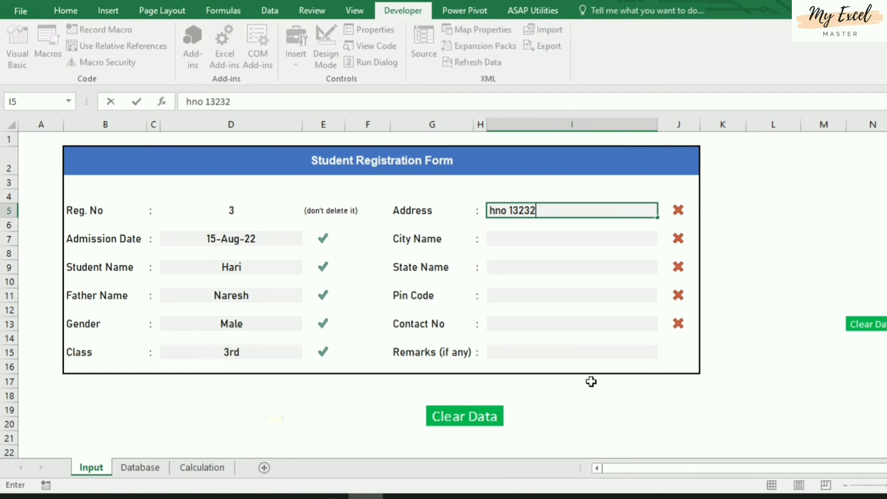
key("Return")
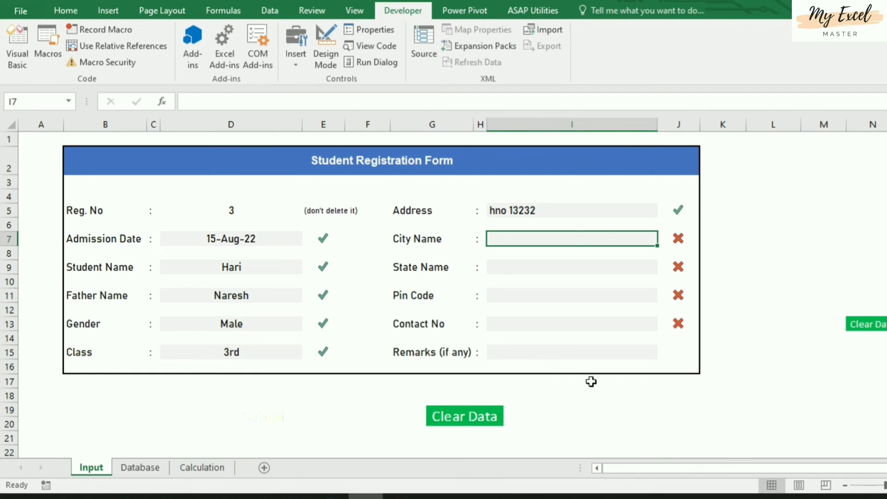
type("Hyderabad")
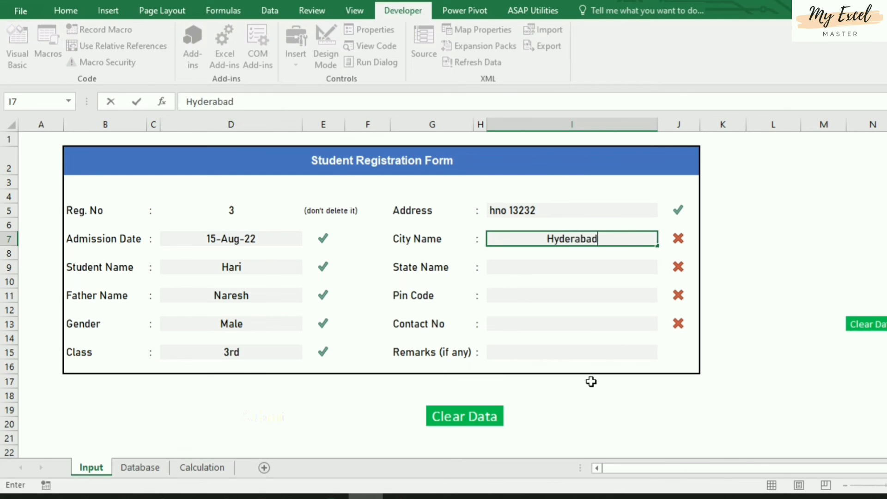
key("Return")
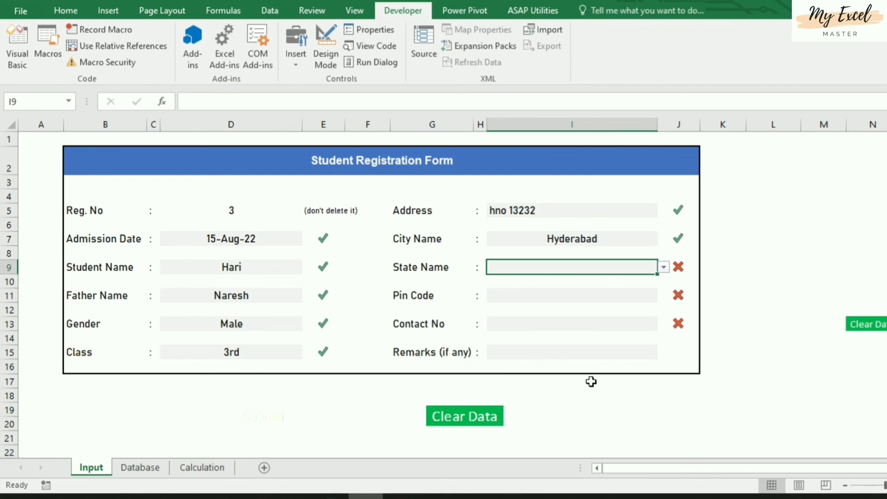
- Choose Telangana as the state, then enter the pin code and contact number
key("alt+Down")
key("Down")
key("Down")
key("Down")
key("Down")
key("Down")
key("Down")
key("Down")
key("Down")
key("Down")
key("Down")
key("Down")
key("Down")
key("Down")
key("Down")
key("Down")
key("Down")
key("Down")
key("Down")
key("Down")
key("Down")
key("Down")
key("Down")
key("Down")
key("Down")
key("Down")
key("Down")
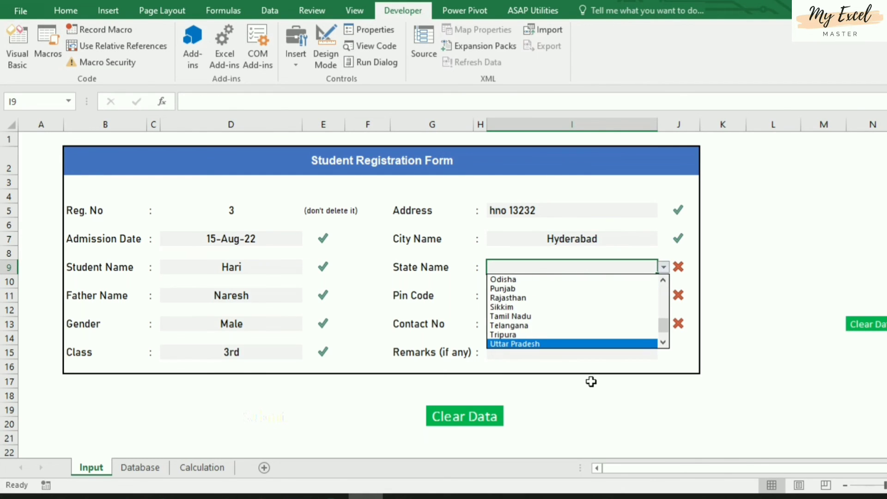
key("Up")
key("Up")
key("Return")
key("Return")
key("Return")
type("50000")
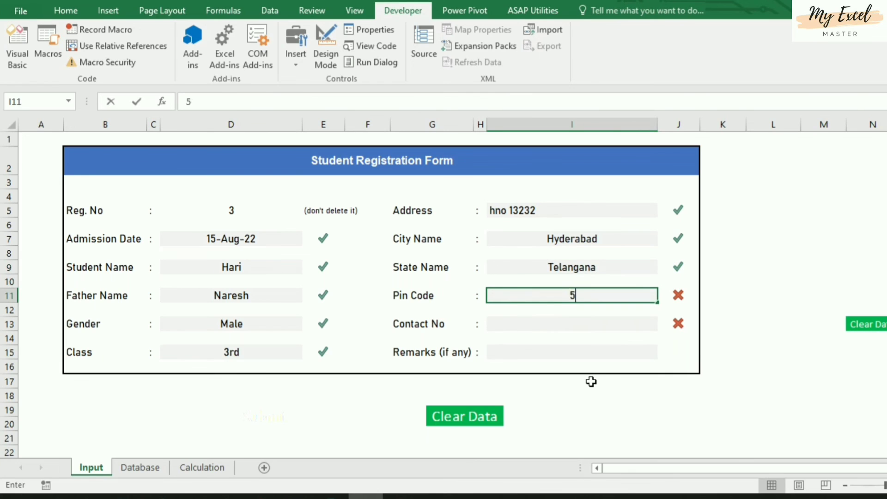
key("Return")
key("Return")
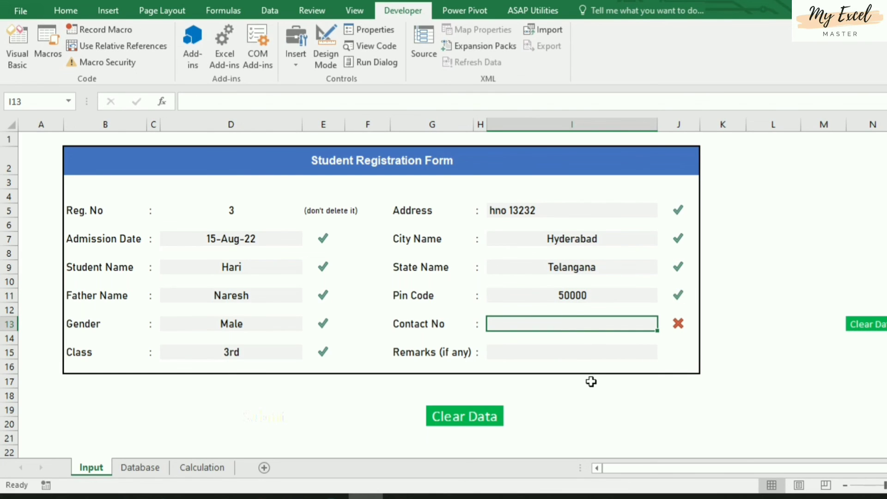
type("512521222")
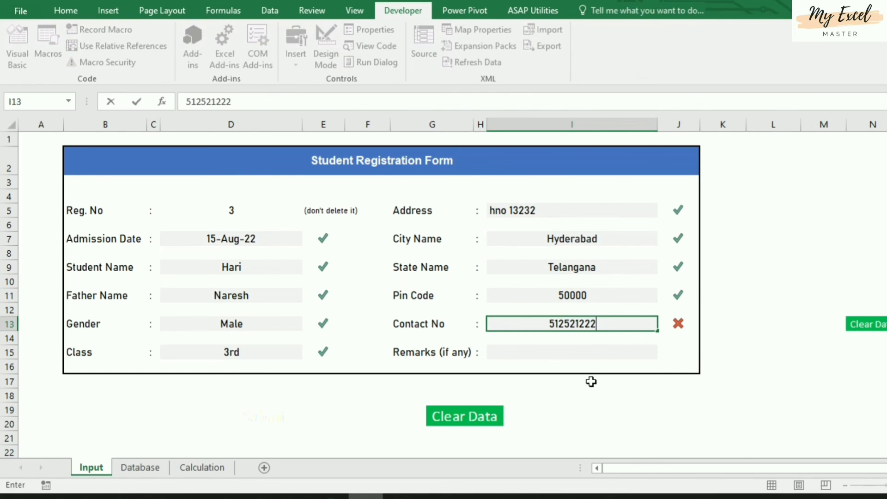
key("Return")
key("Return")
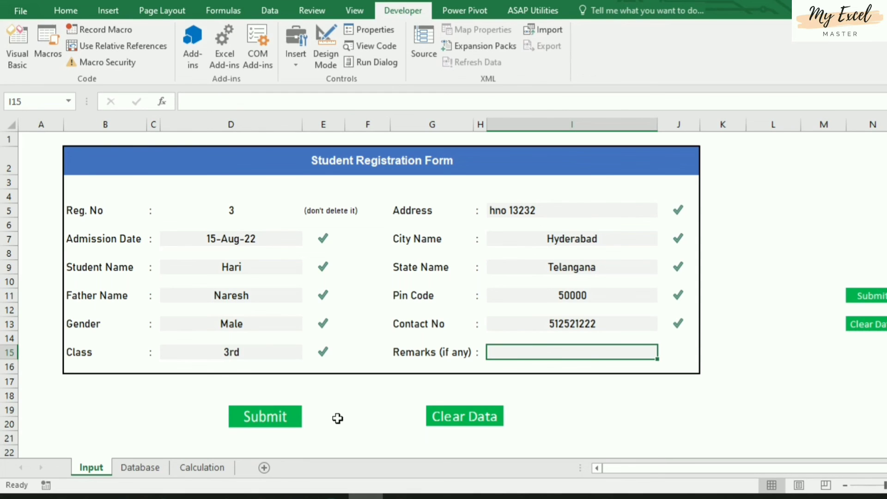
- Copy the tick-count helper cells N7:N13
left_click(360, 411)
left_click(709, 400)
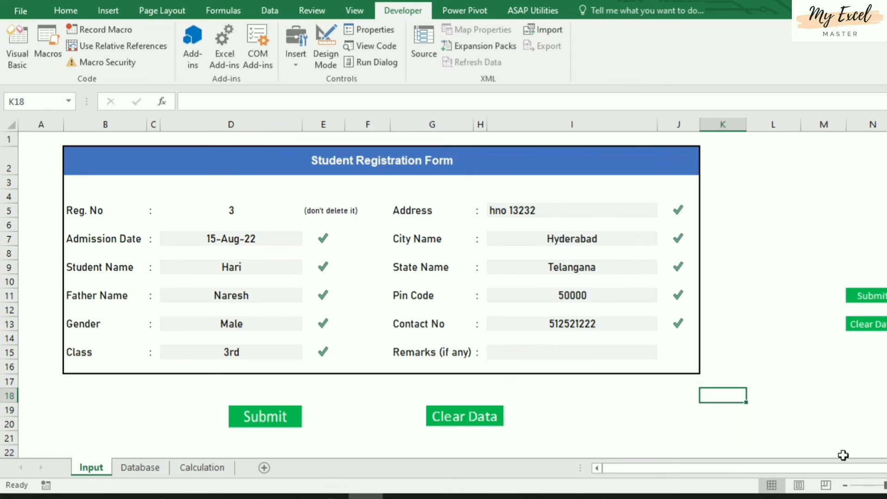
left_click_drag(845, 468, 868, 481)
scroll(692, 331, "right", 1)
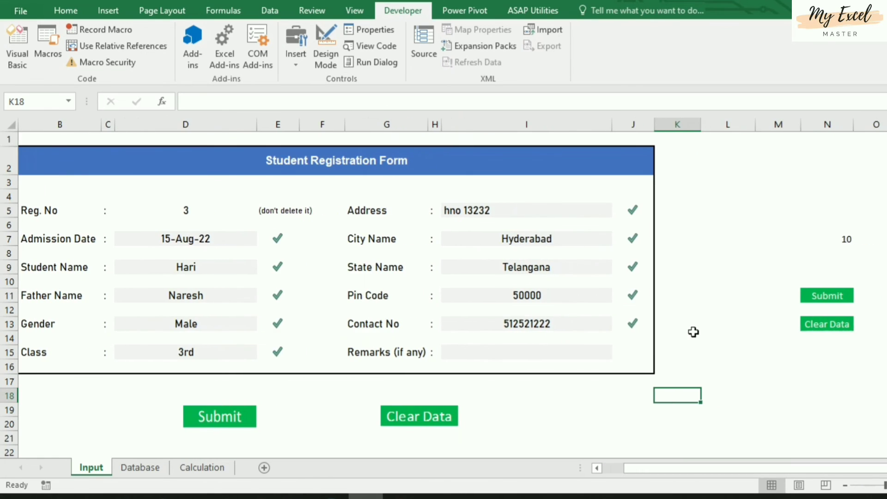
scroll(693, 331, "down", 6)
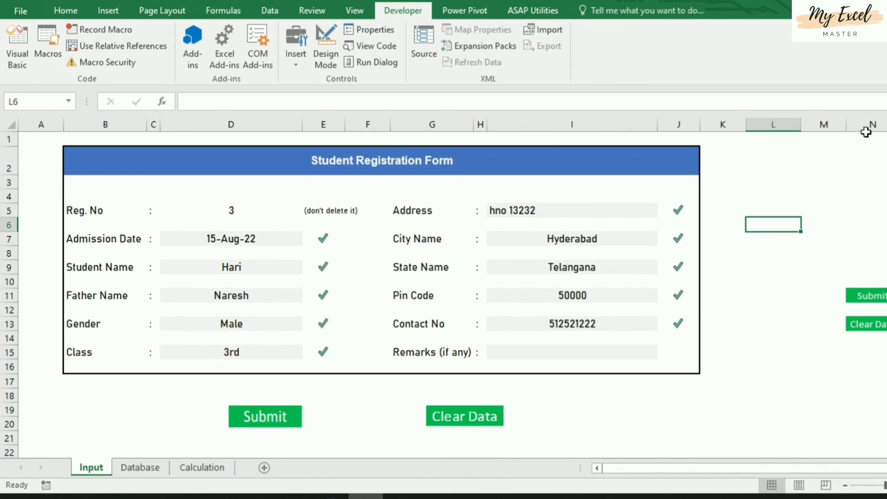
left_click(865, 238)
left_click_drag(883, 326, 883, 329)
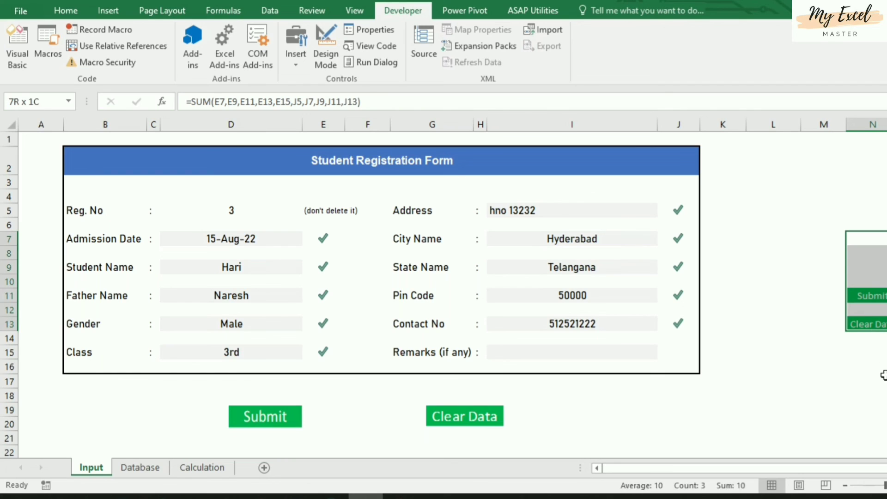
key("ctrl+c")
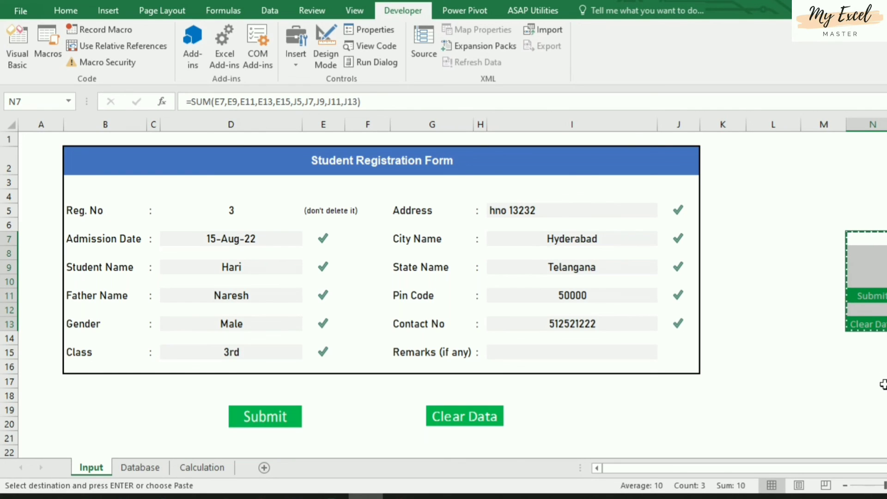
- Paste the check-total SUM formula into XFD7:XFD13 and jump back to the form
key("ctrl+Right")
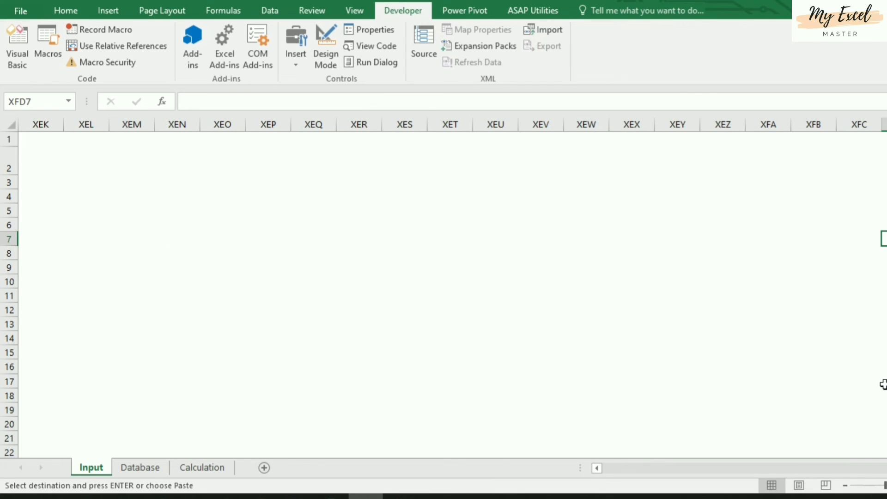
key("Return")
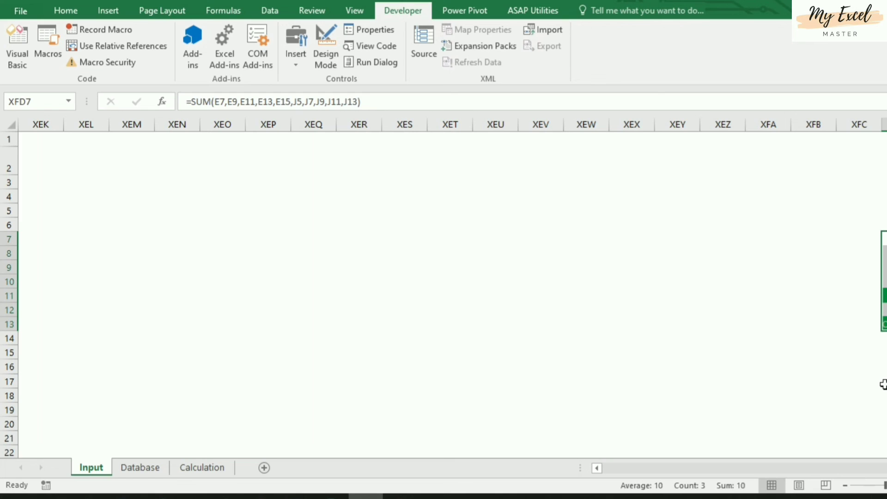
key("Left")
key("Home")
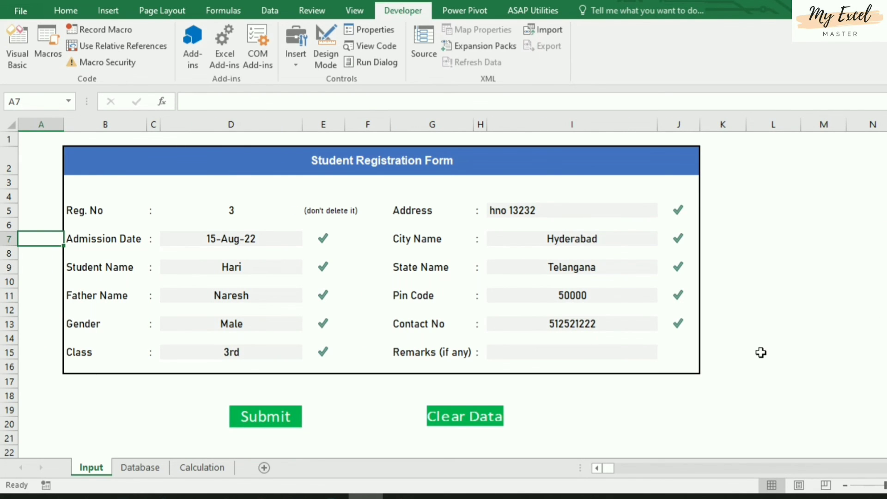
- Hide rows 22 through the last row of the Input sheet
scroll(707, 365, "down", 3)
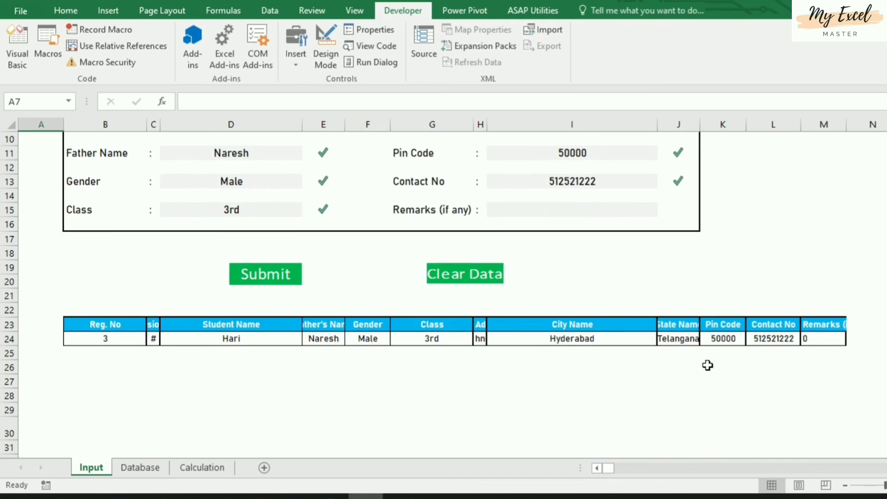
left_click(278, 402)
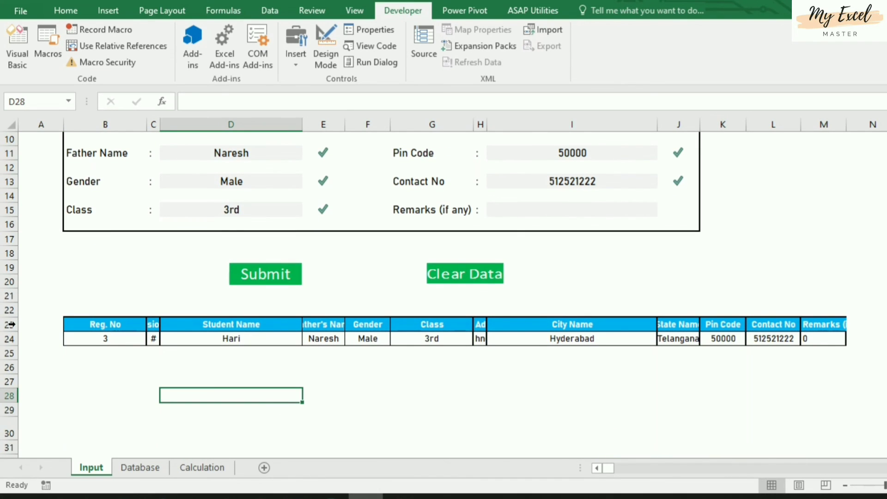
left_click(10, 310)
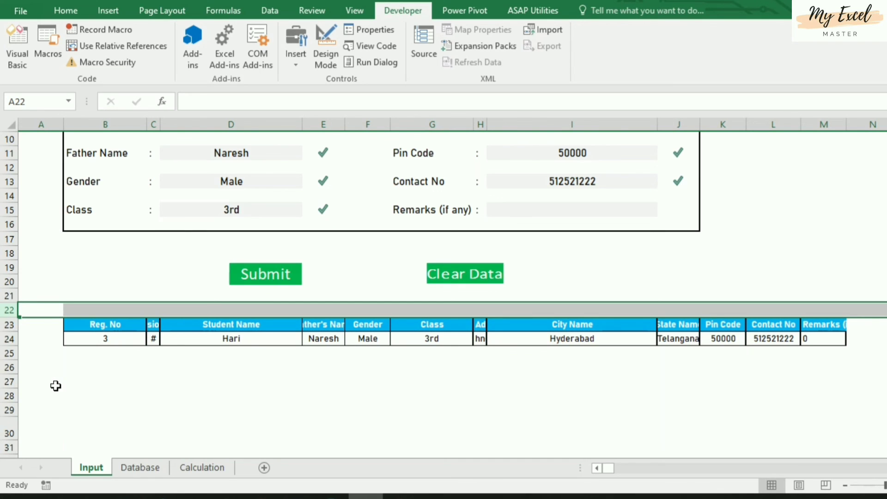
key("ctrl+shift+Down")
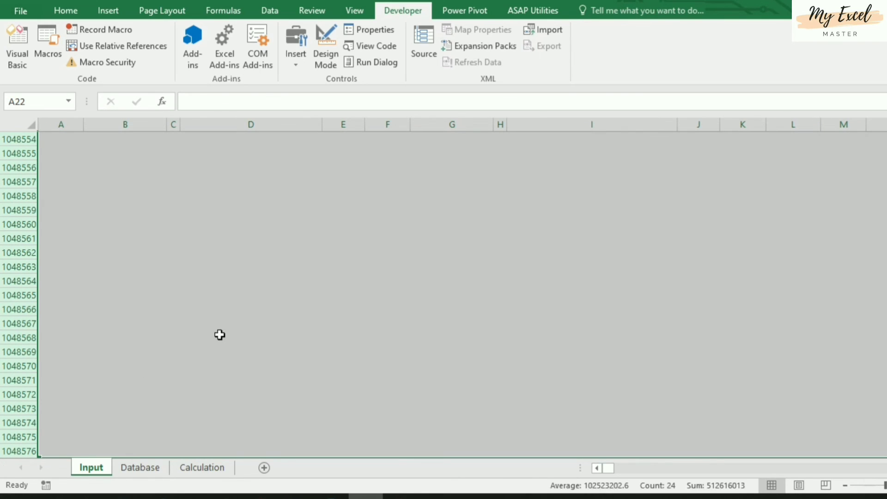
right_click(224, 334)
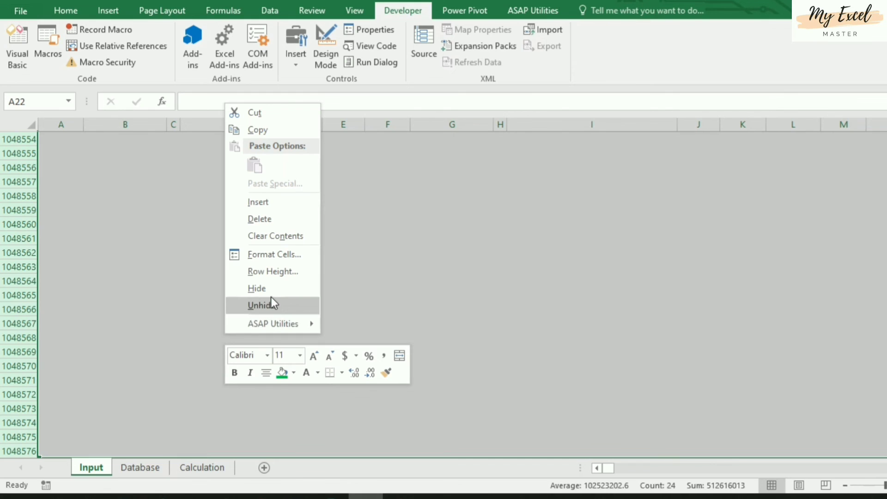
left_click(268, 286)
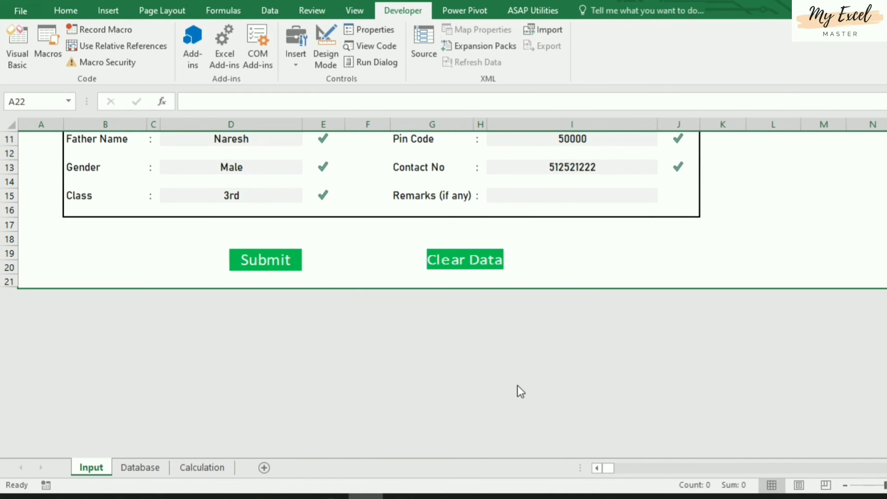
scroll(520, 391, "up", 4)
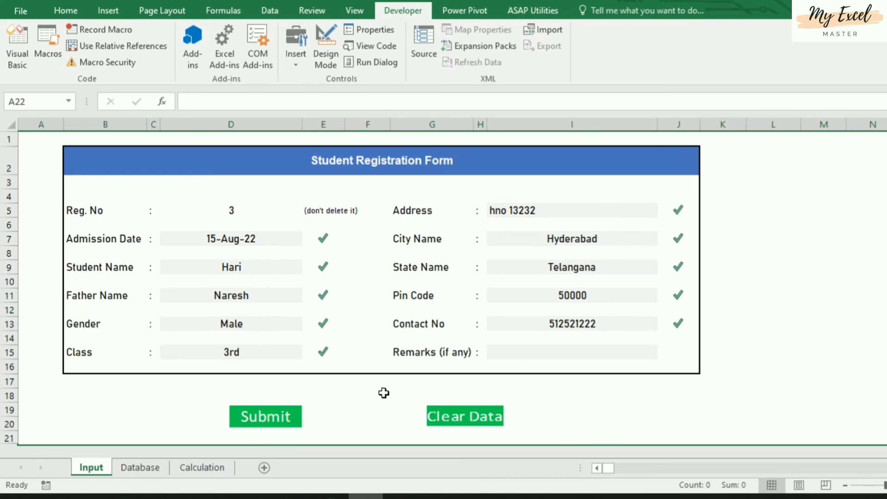
- Test the Contact No validation by deleting and restoring its value
left_click(560, 323)
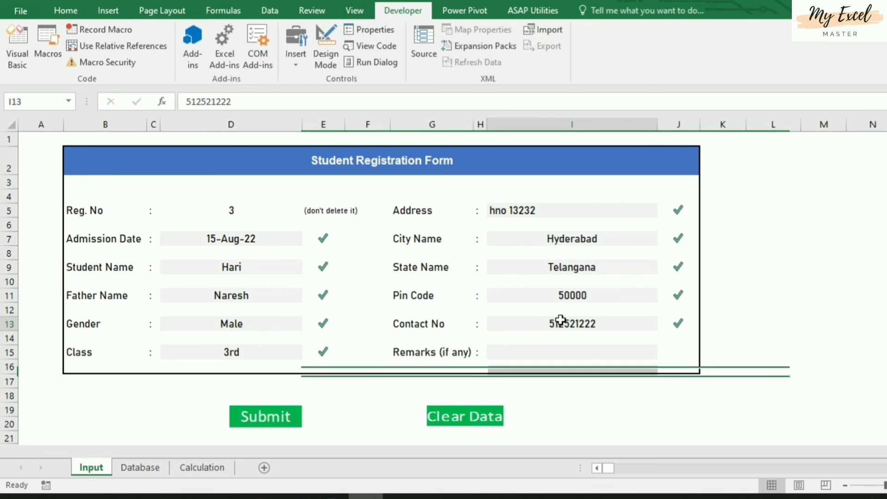
key("Delete")
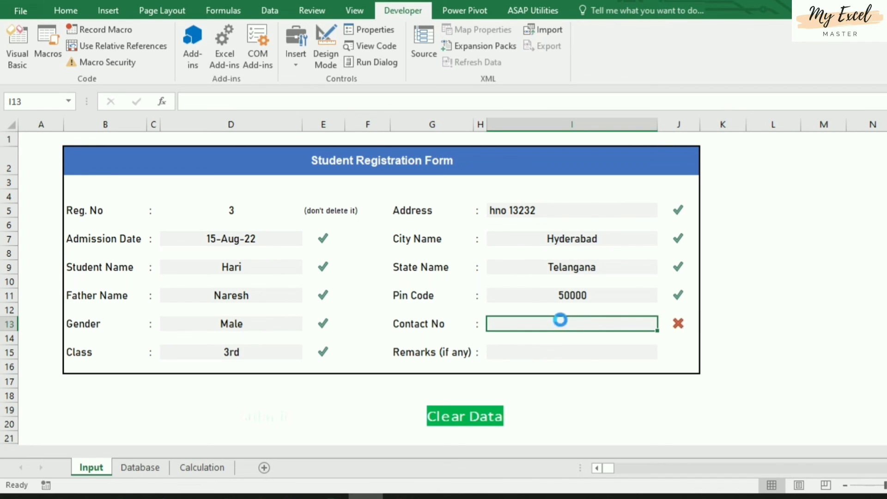
key("ctrl+z")
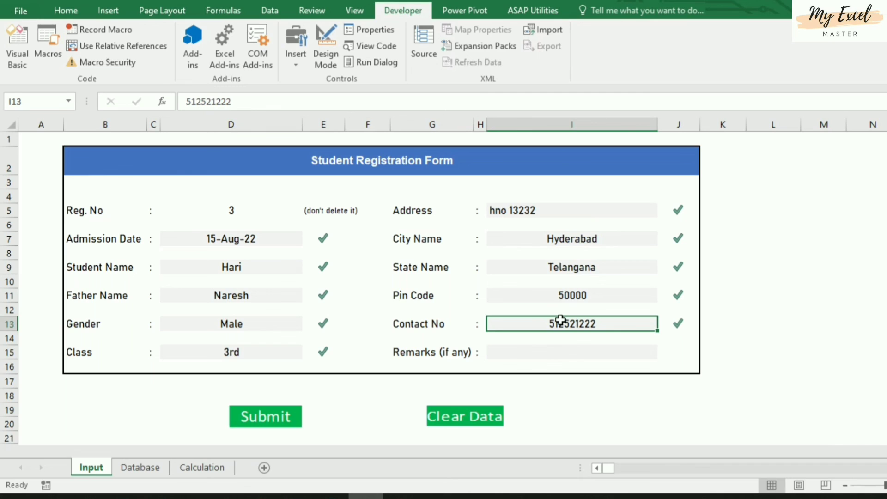
left_click(727, 392)
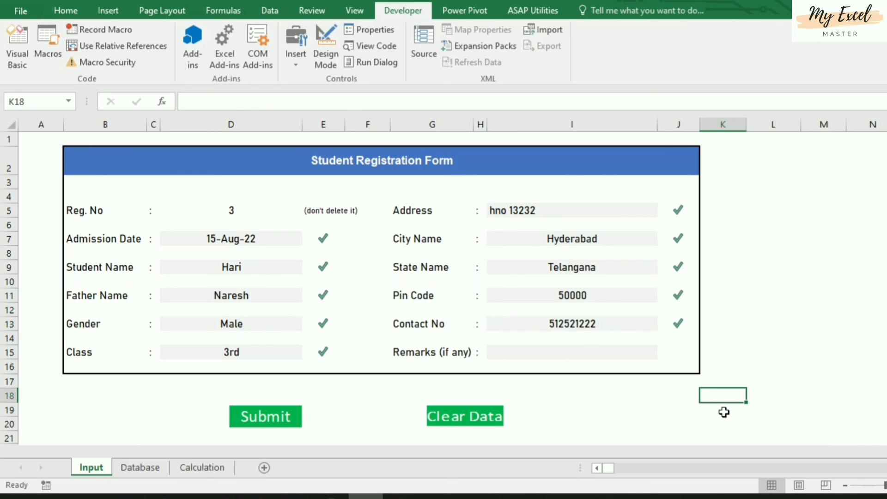
- Submit the entry, verify record 3 on the Database sheet, and return to Input
left_click(265, 416)
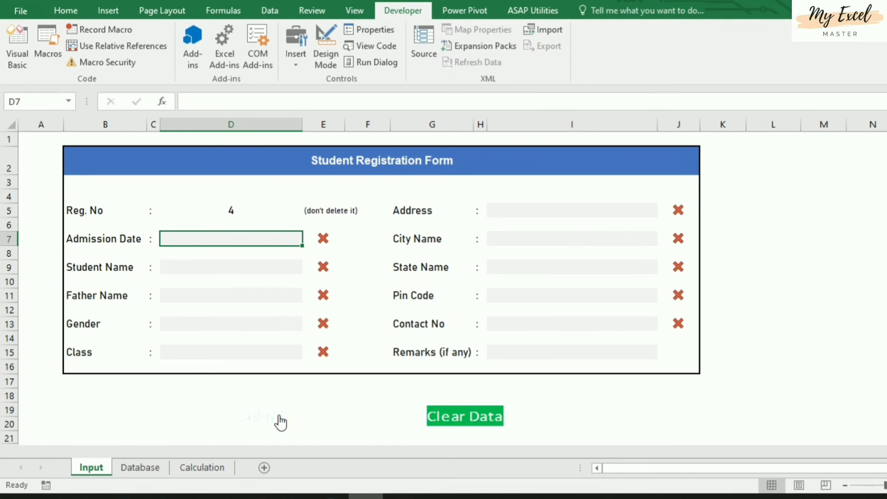
left_click(139, 471)
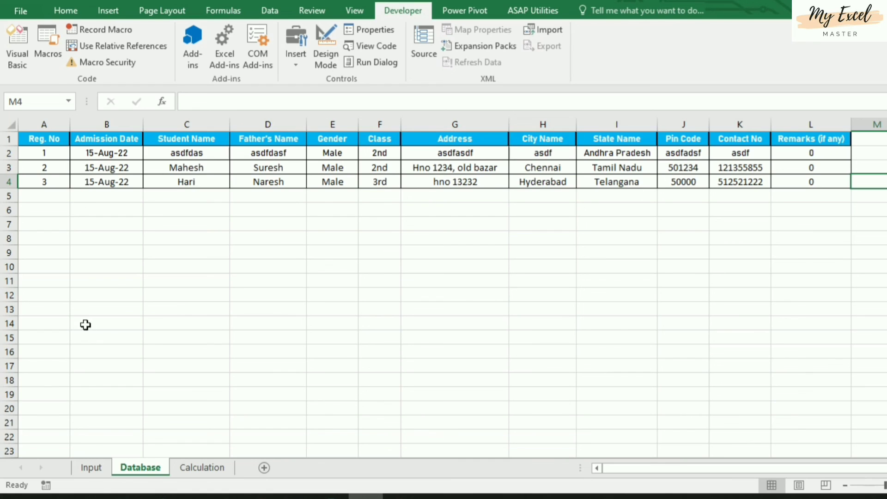
left_click(91, 469)
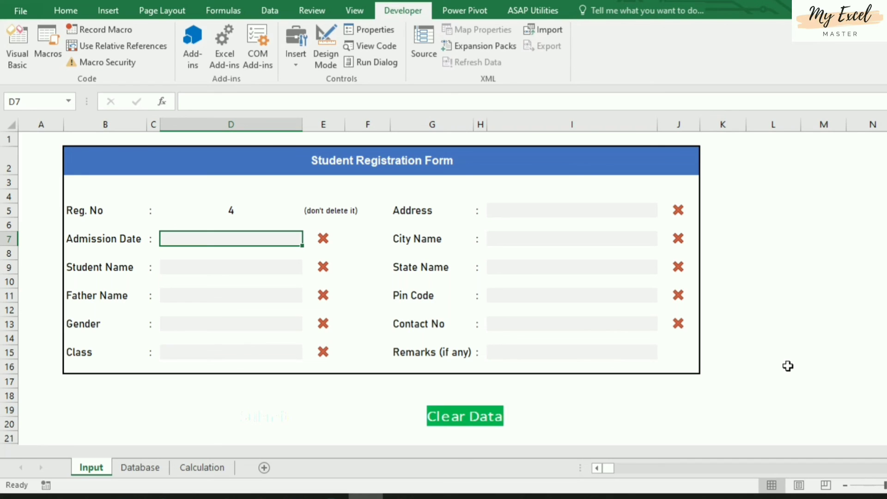
left_click(750, 400)
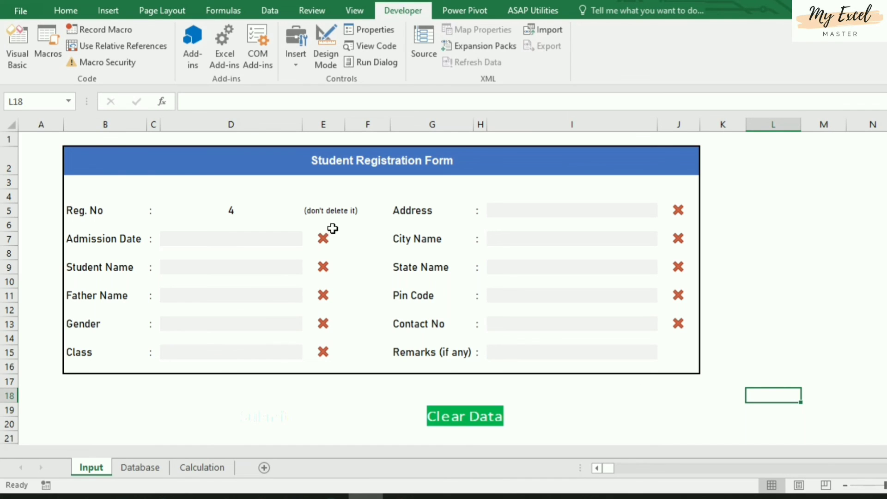
left_click(258, 210)
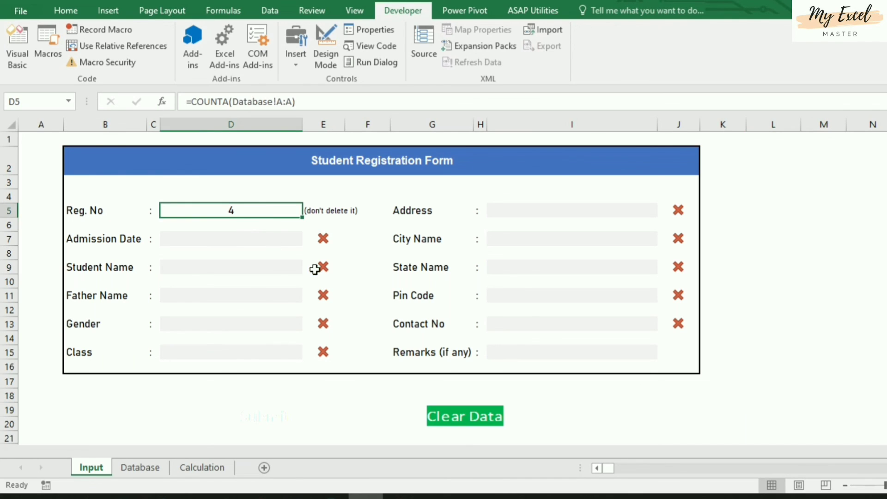
left_click(318, 239)
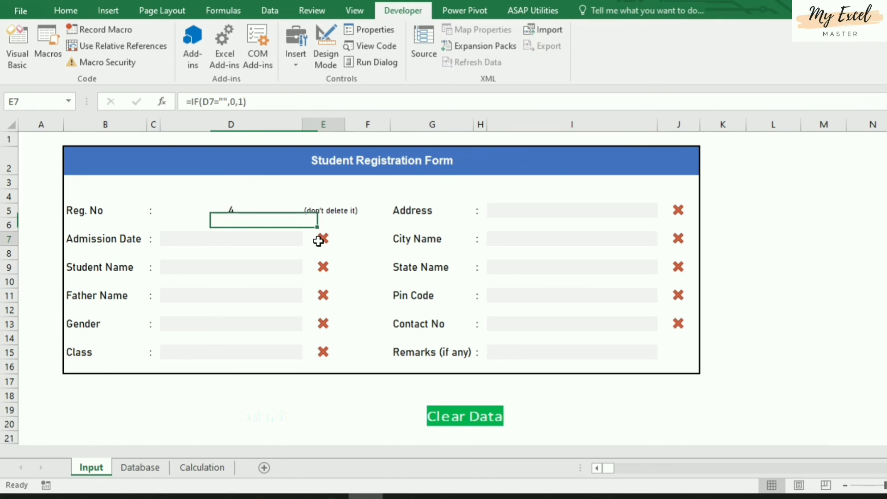
left_click(325, 273)
left_click(325, 294)
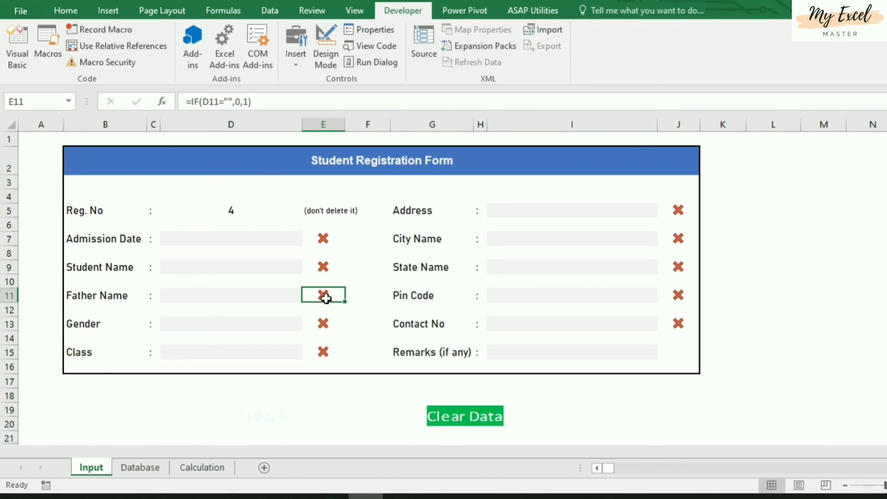
left_click(323, 322)
left_click(320, 353)
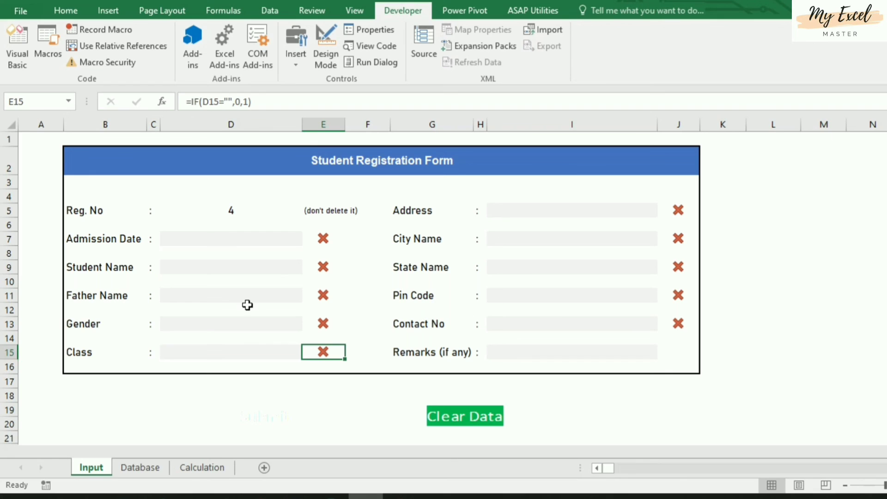
left_click(284, 327)
left_click(308, 324)
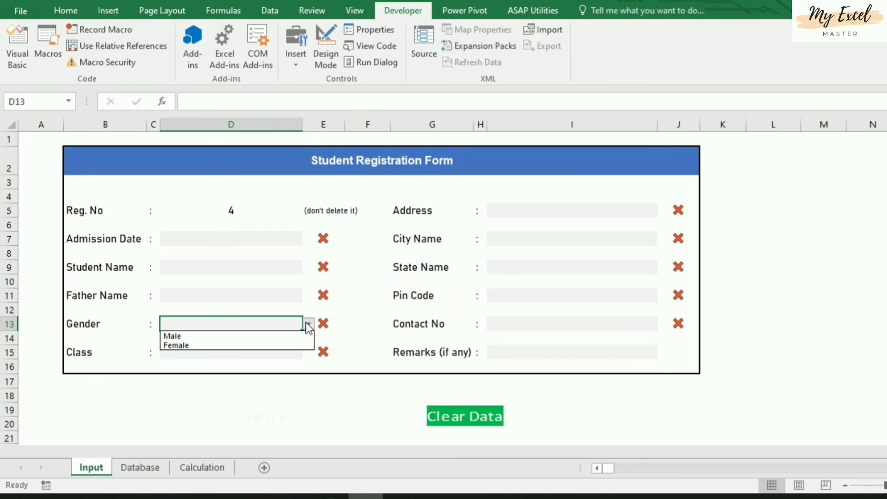
key("Escape")
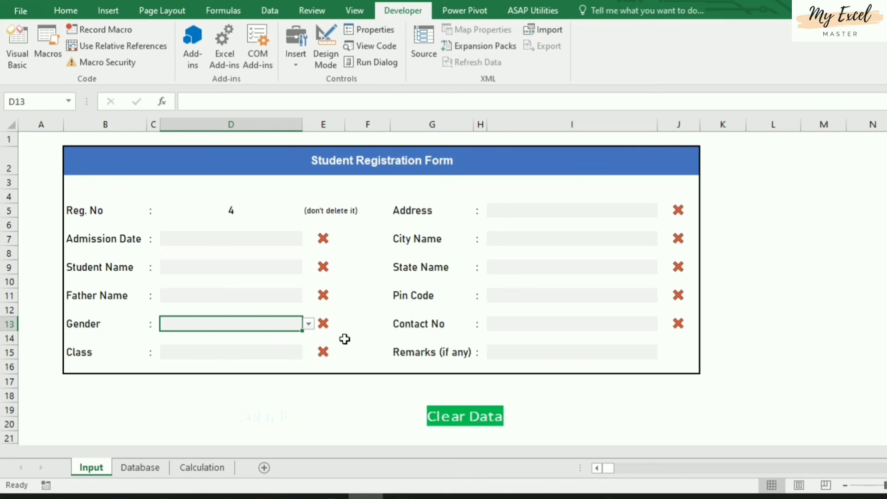
left_click(356, 392)
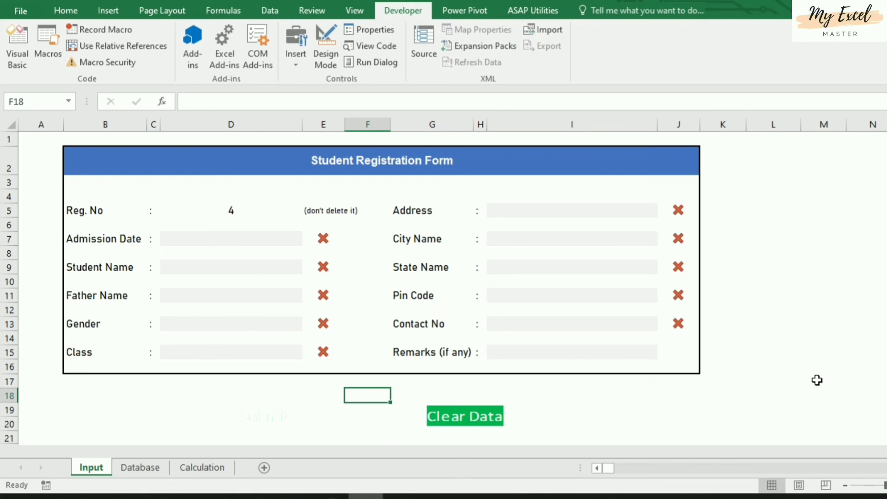
left_click(760, 221)
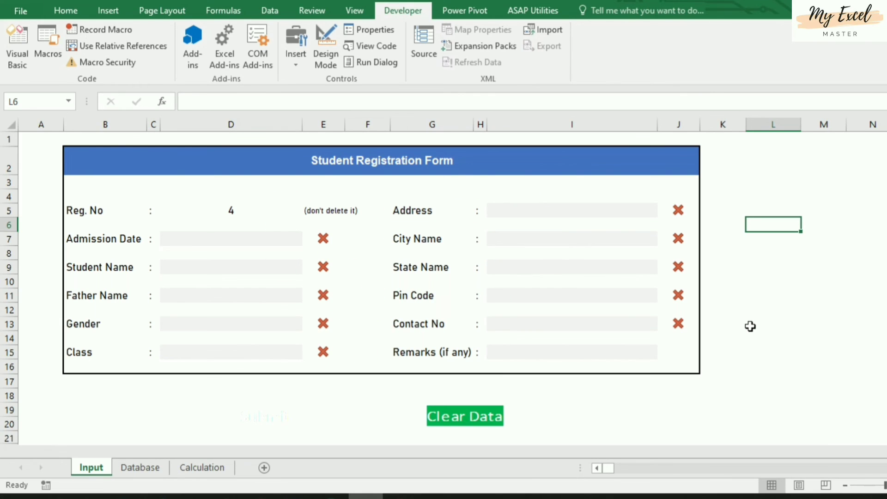
left_click(750, 327)
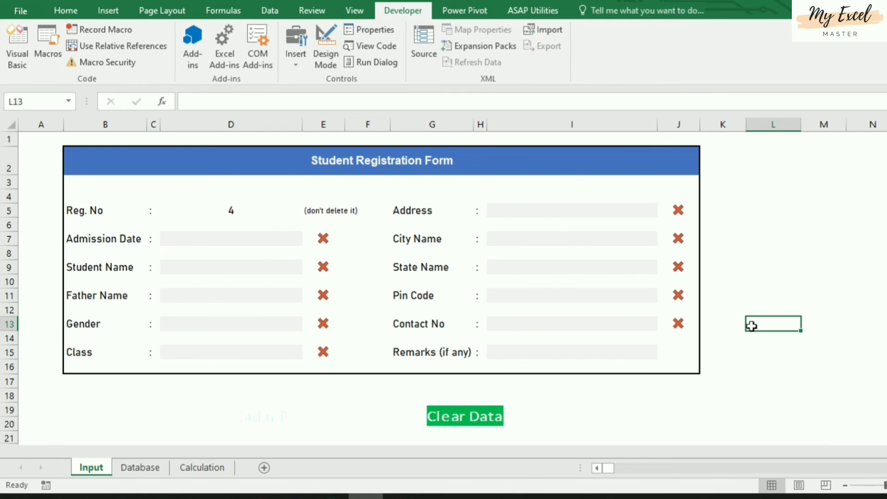
left_click(752, 354)
left_click(753, 270)
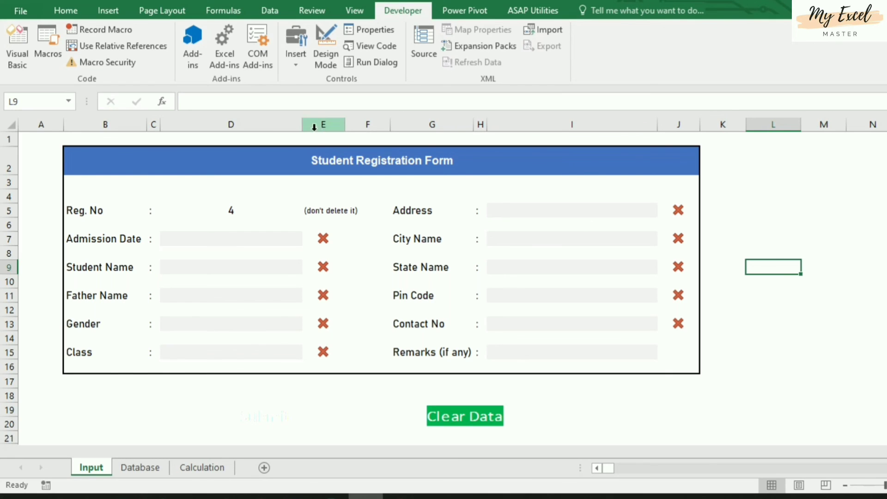
left_click(66, 11)
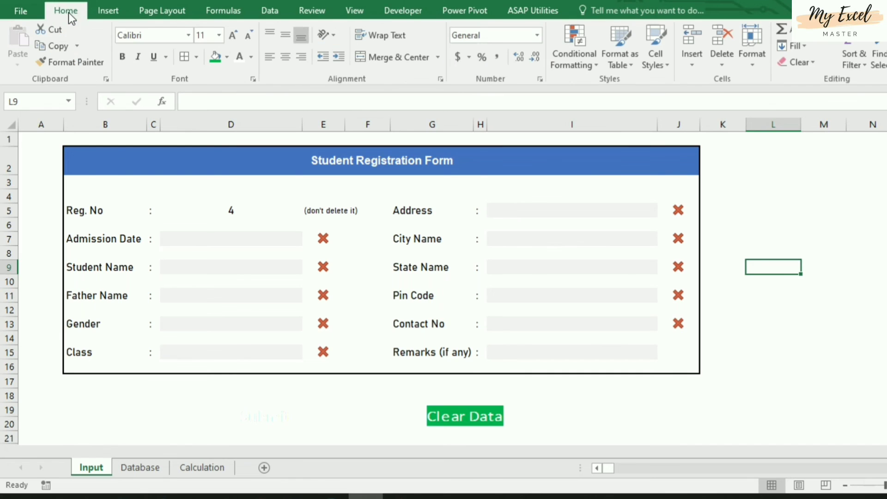